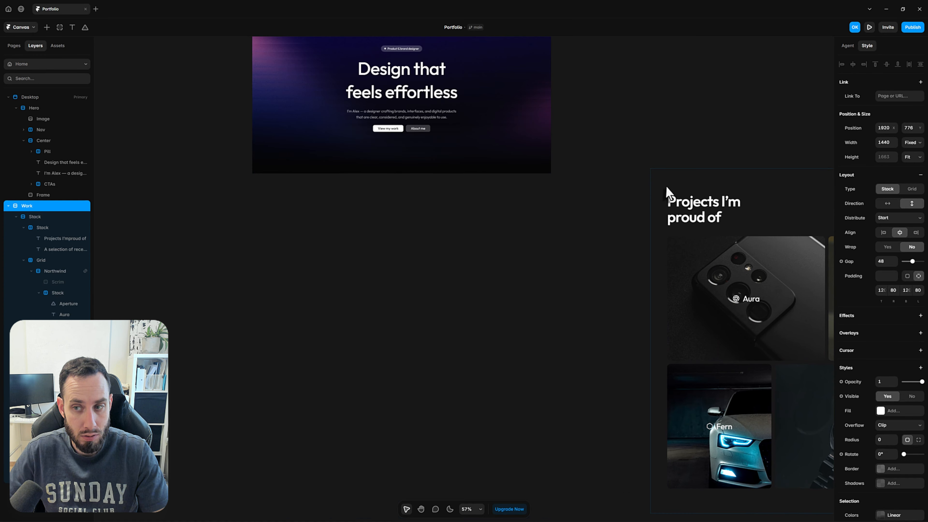
# - Add a text layer reading "Projects I'm proud of" at the lower edge of the Desktop hero
pyautogui.moveTo(582, 271); pyautogui.dragTo(530, 314)
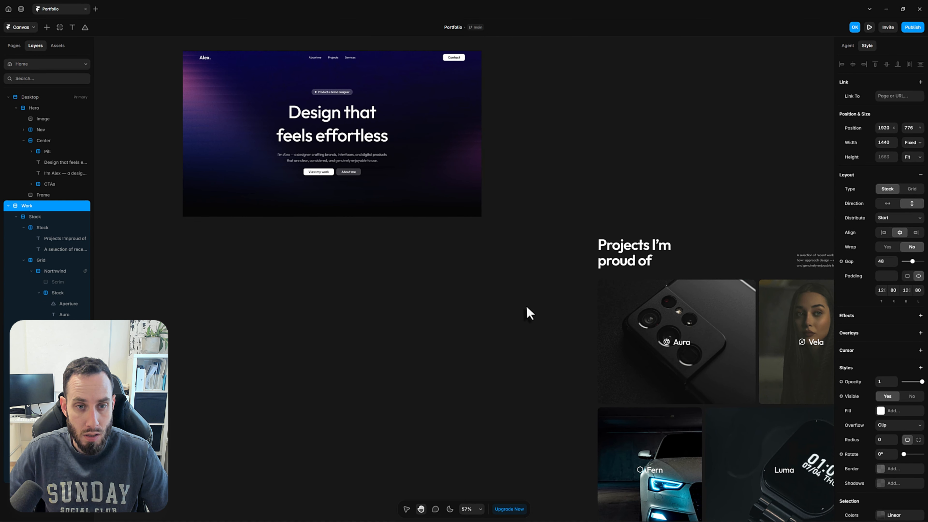
pyautogui.scroll(-5, 530, 313)
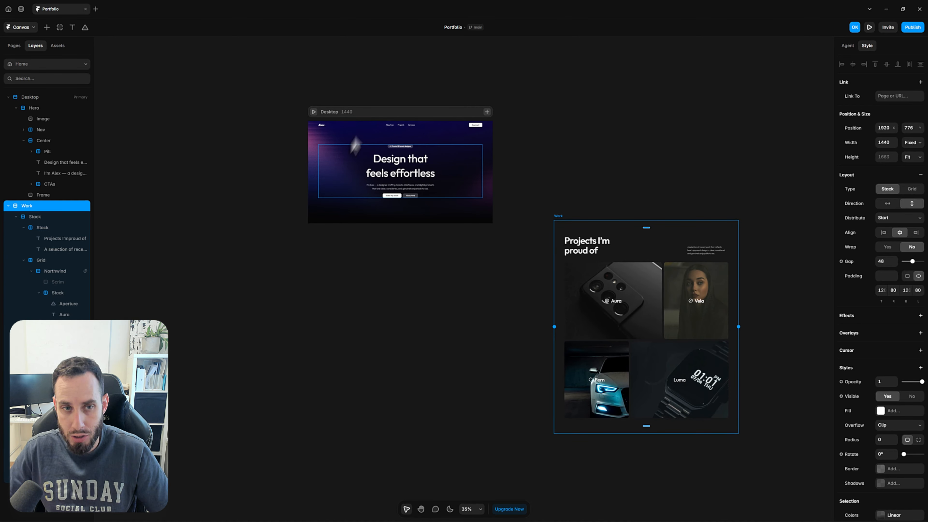
pyautogui.click(369, 112)
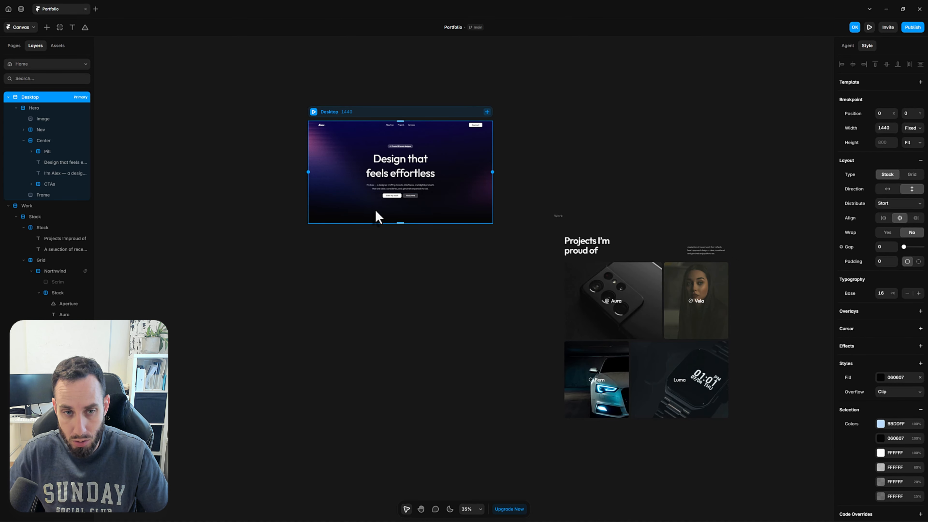
pyautogui.press('t')
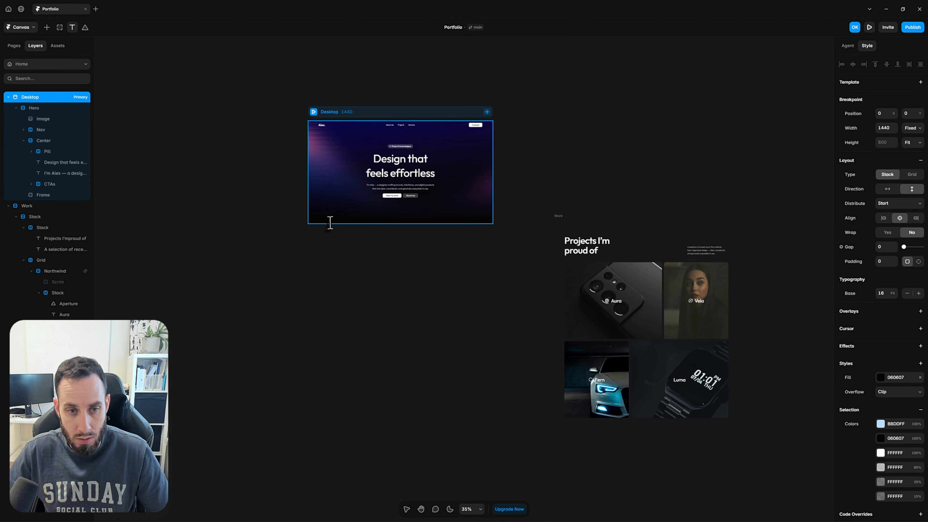
pyautogui.click(330, 221)
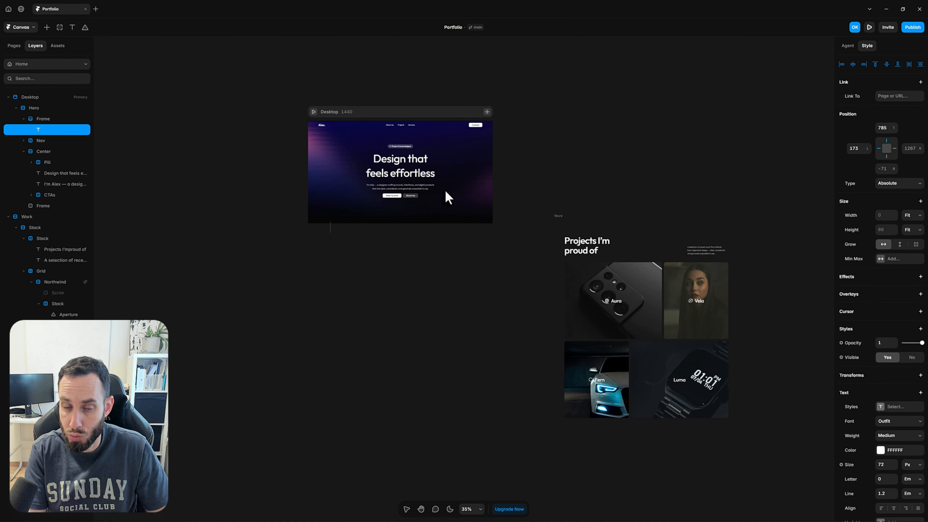
pyautogui.write('P')
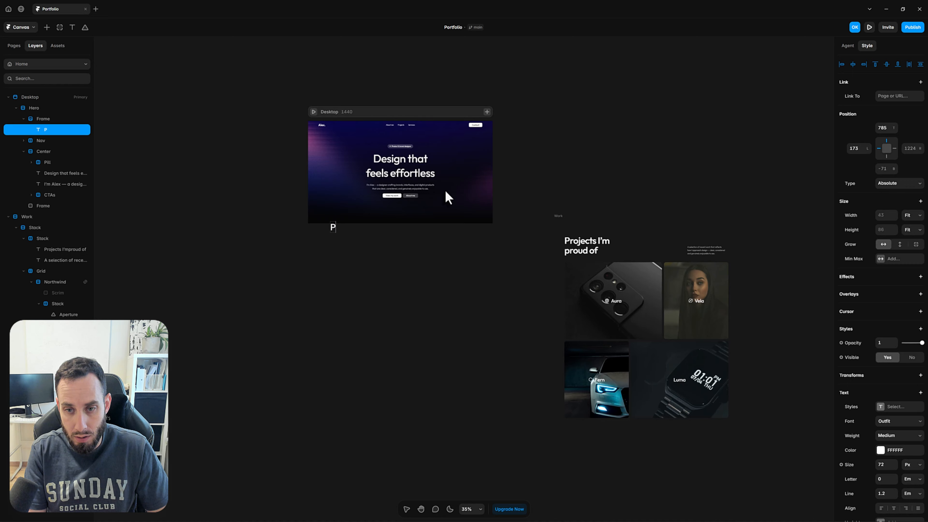
pyautogui.write('rojects I')
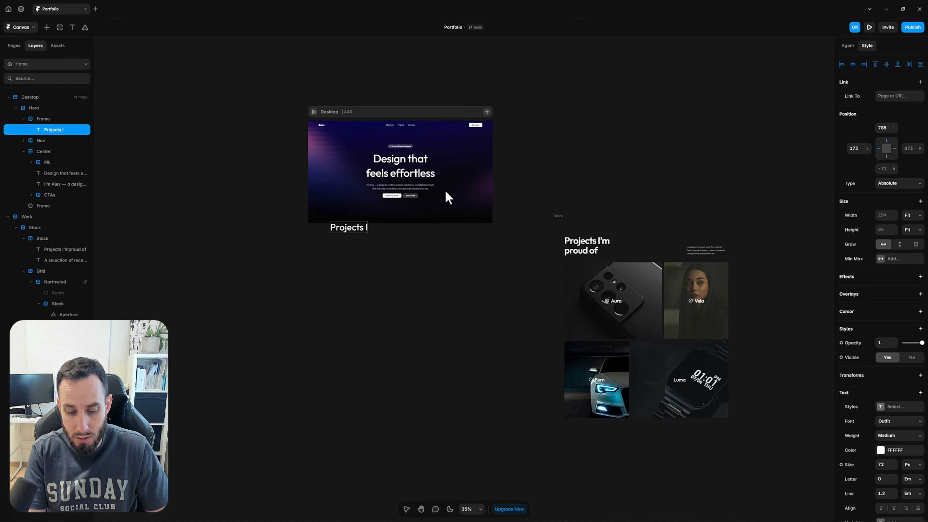
pyautogui.write("'m proud of")
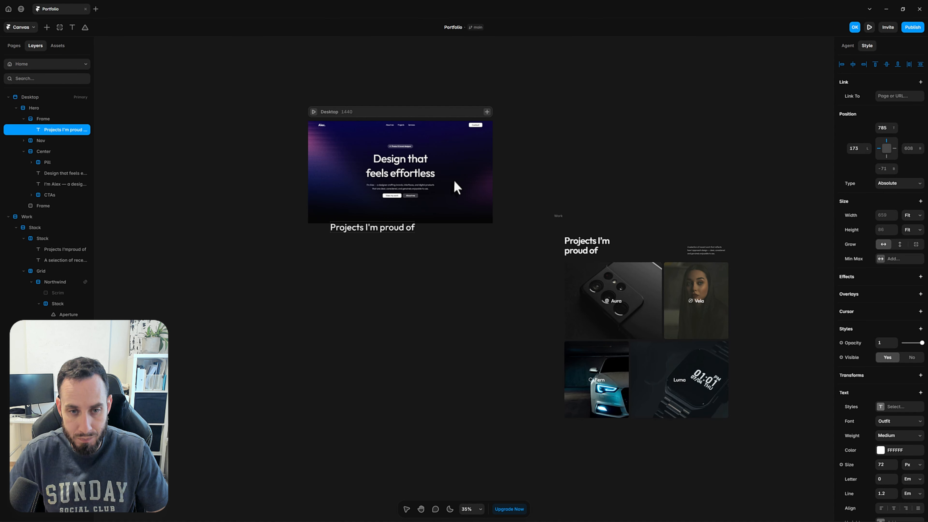
pyautogui.press('Escape')
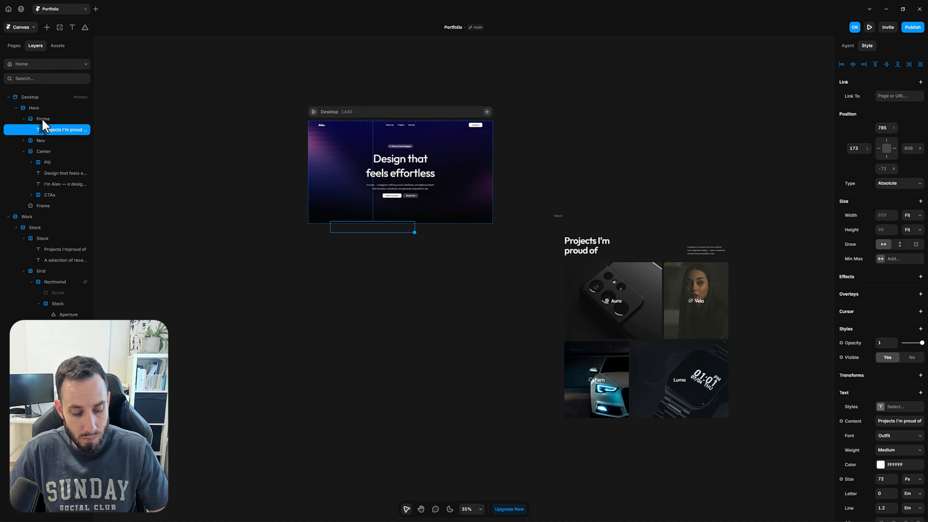
# - Move the "Projects I'm proud of" text out of the Hero so it sits directly in the Desktop stack below it
pyautogui.press('Escape')
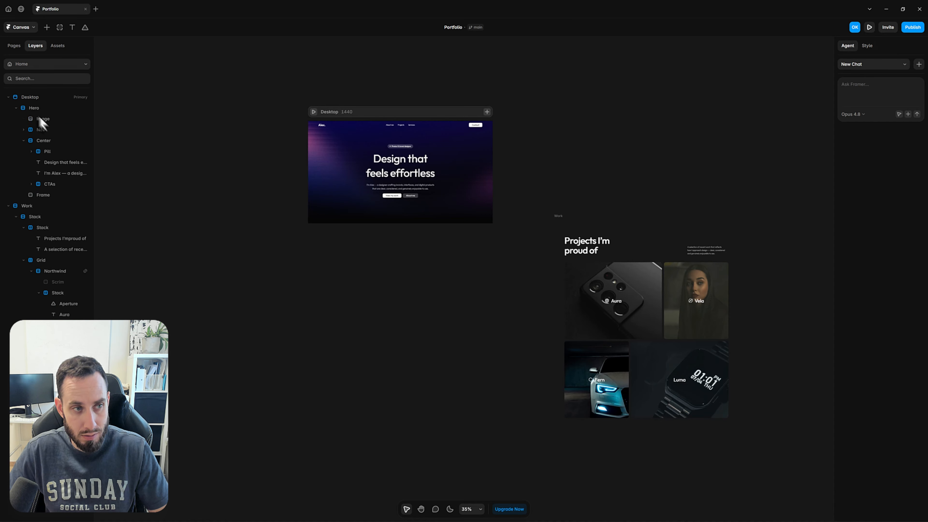
pyautogui.click(16, 107)
pyautogui.click(31, 100)
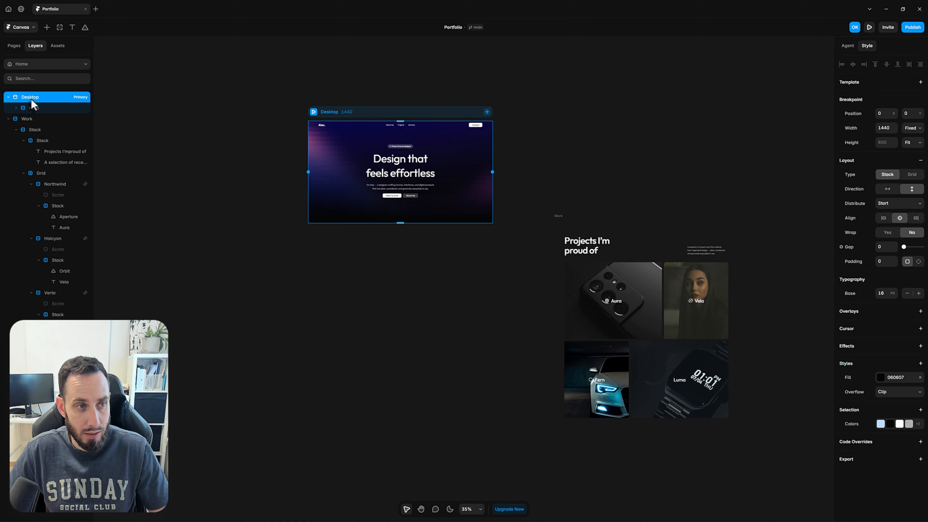
pyautogui.click(8, 119)
pyautogui.hotkey('ctrl', 'v')
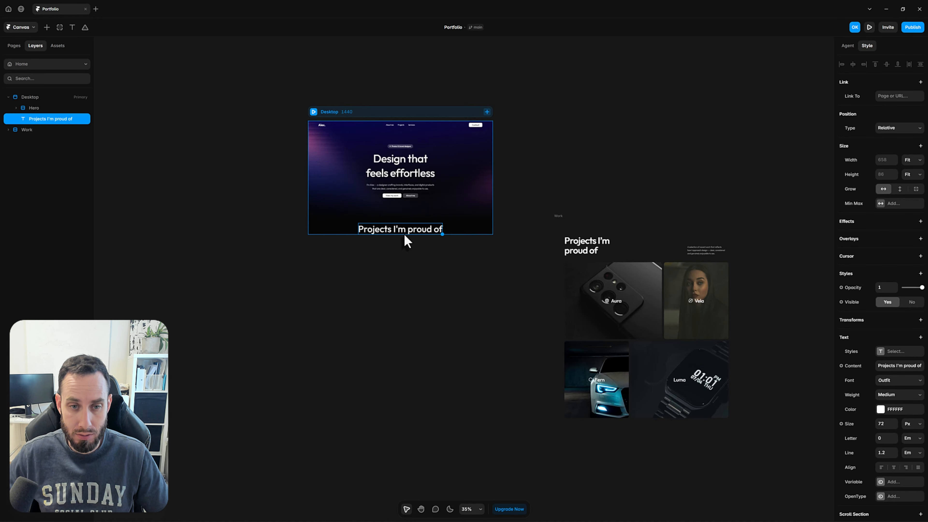
# - Duplicate the new heading and copy the full description text beside the heading in the reference Work section
pyautogui.hotkey('ctrl', 'd')
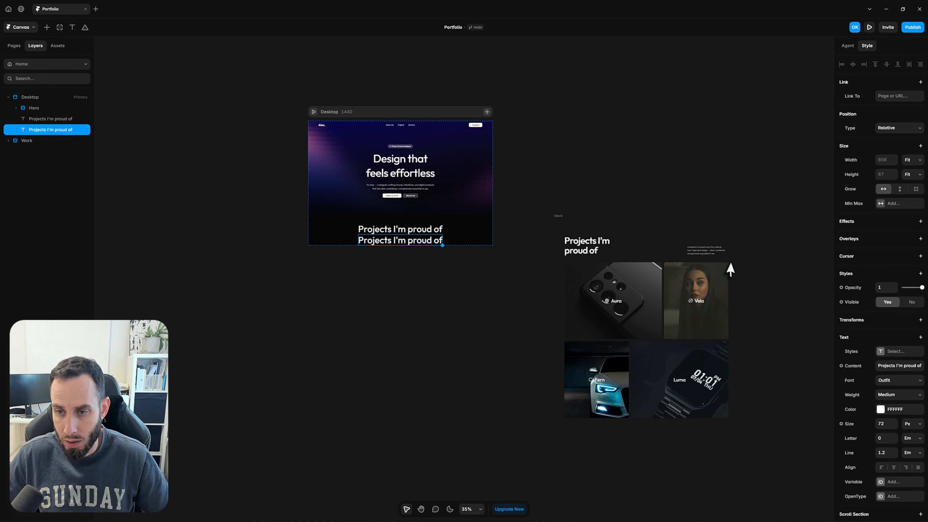
pyautogui.scroll(5, 714, 260)
pyautogui.scroll(4, 705, 252)
pyautogui.click(671, 236)
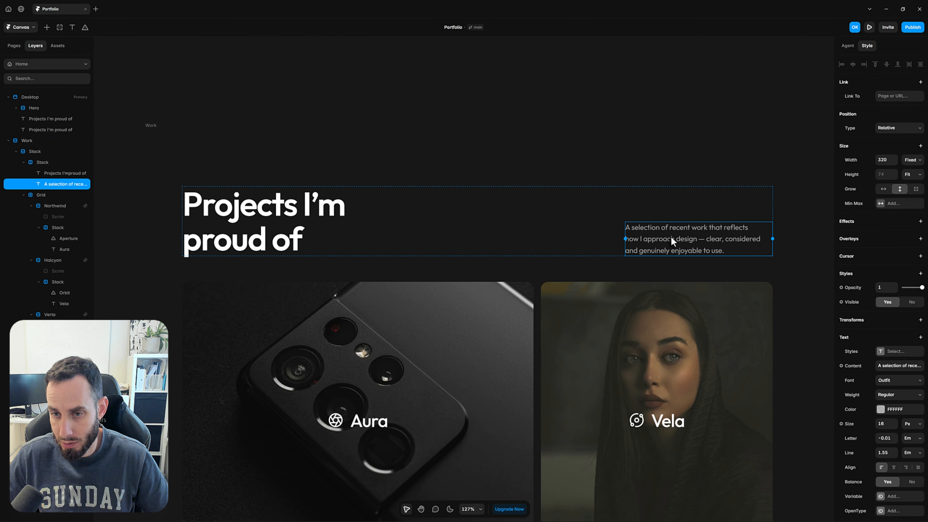
pyautogui.doubleClick(671, 236)
pyautogui.hotkey('ctrl', 'a')
pyautogui.hotkey('ctrl', 'c')
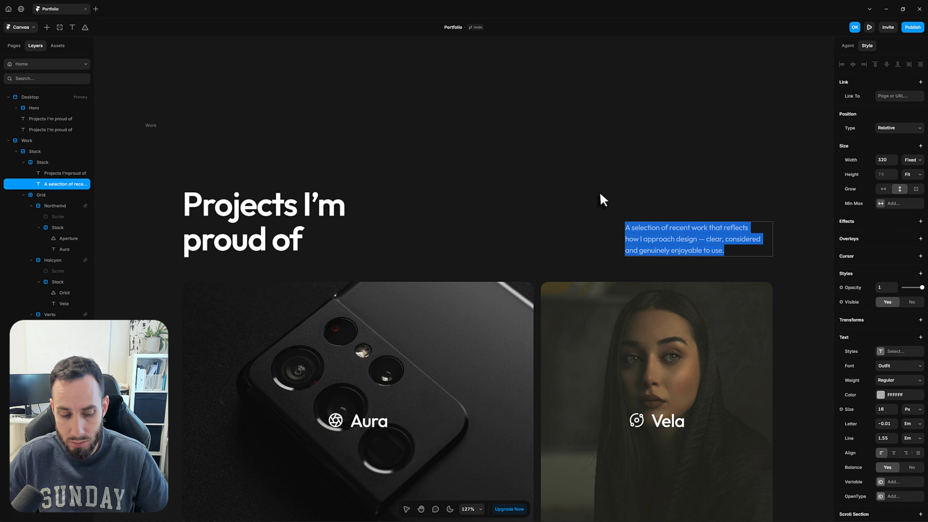
pyautogui.press('Escape')
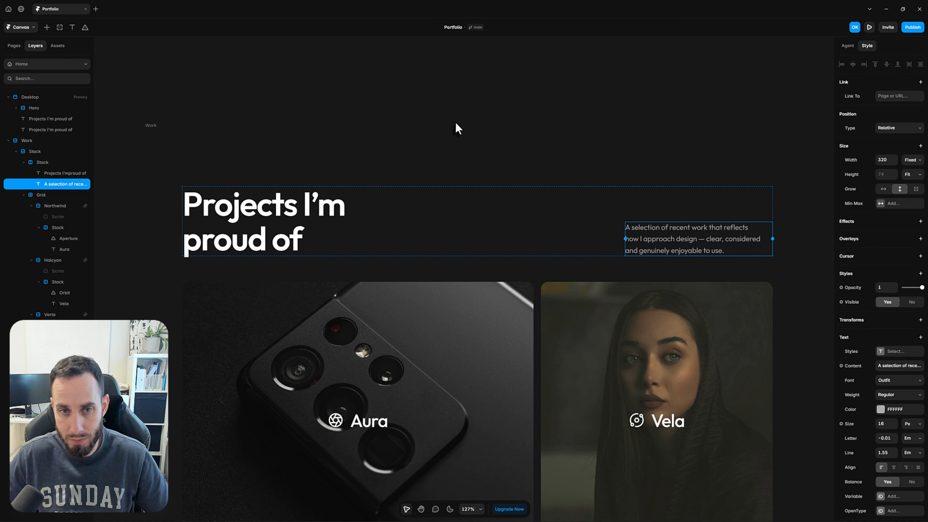
pyautogui.press('Escape')
# - Replace the duplicated heading's text with the copied "A selection of recent work" description
pyautogui.scroll(-15, 456, 128)
pyautogui.scroll(9, 409, 137)
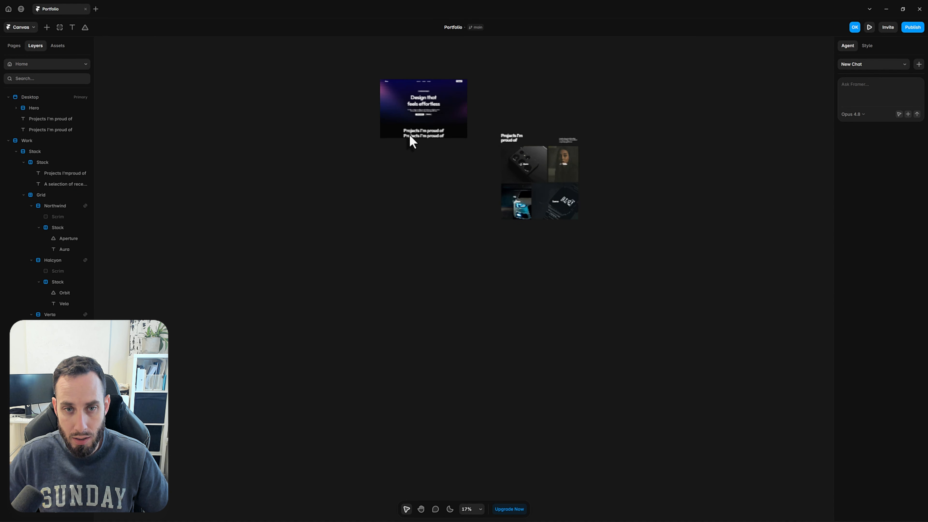
pyautogui.moveTo(455, 157); pyautogui.dragTo(461, 195)
pyautogui.scroll(4, 442, 177)
pyautogui.doubleClick(442, 174)
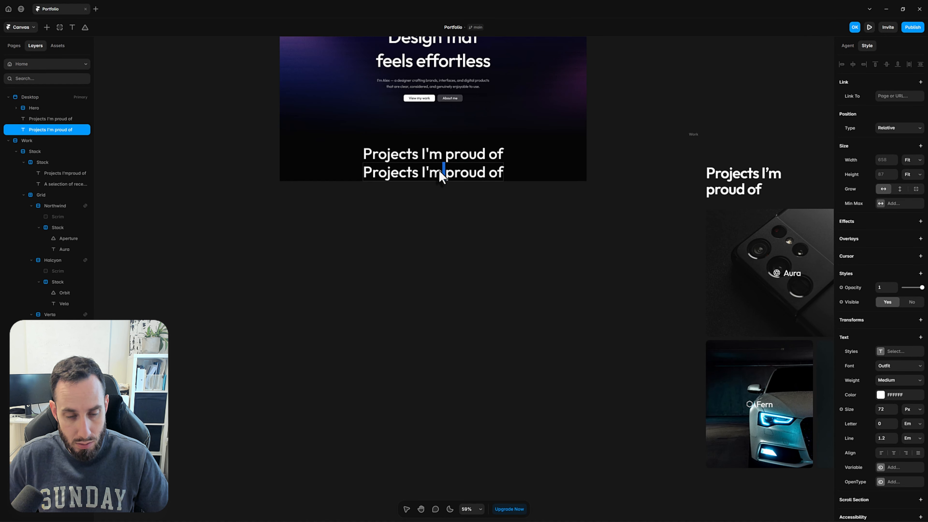
pyautogui.hotkey('ctrl', 'a')
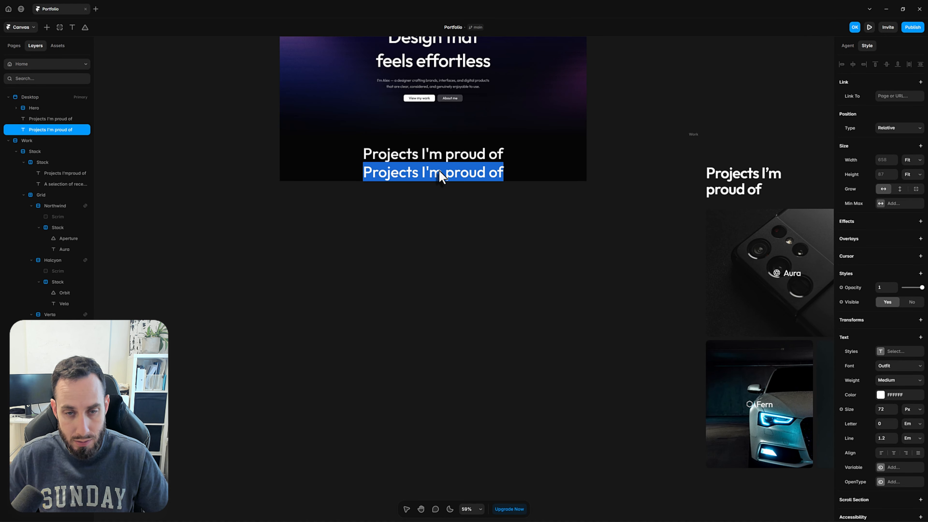
pyautogui.hotkey('ctrl', 'v')
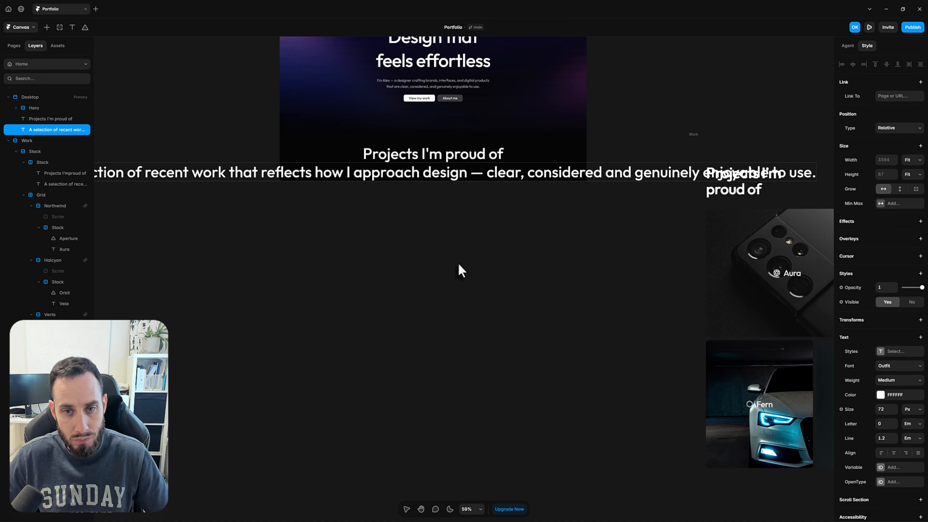
pyautogui.press('Escape')
pyautogui.hscroll(3, 383, 269)
pyautogui.scroll(2, 384, 270)
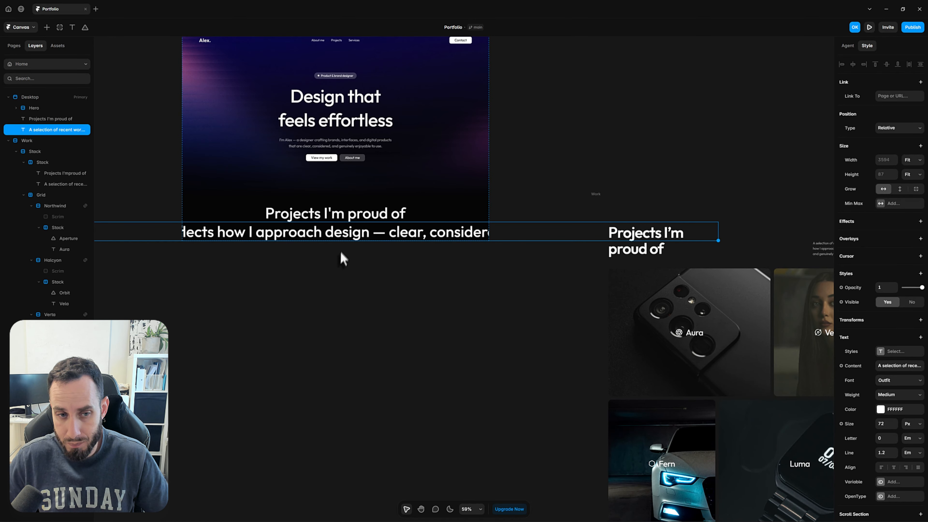
# - Copy the style of the description text in the reference Work section
pyautogui.click(457, 289)
pyautogui.press('space')
pyautogui.moveTo(458, 290); pyautogui.dragTo(202, 270)
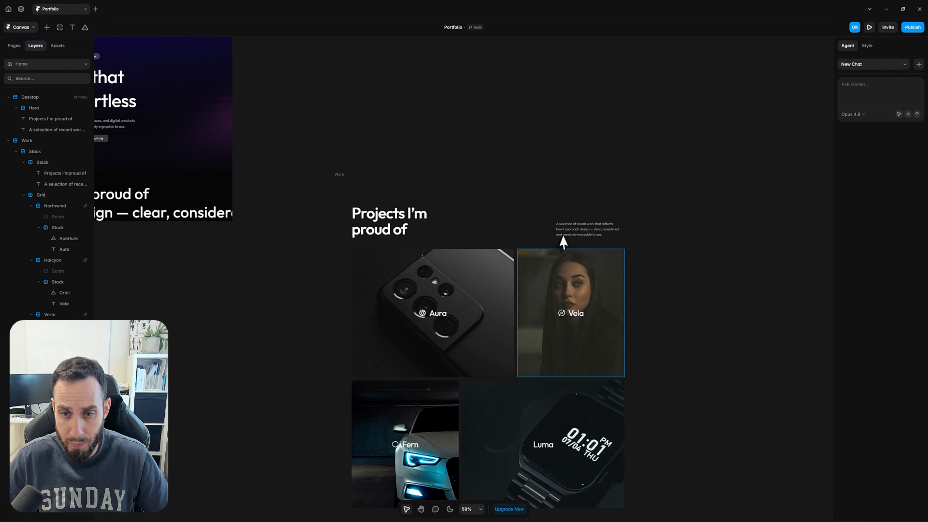
pyautogui.click(579, 230)
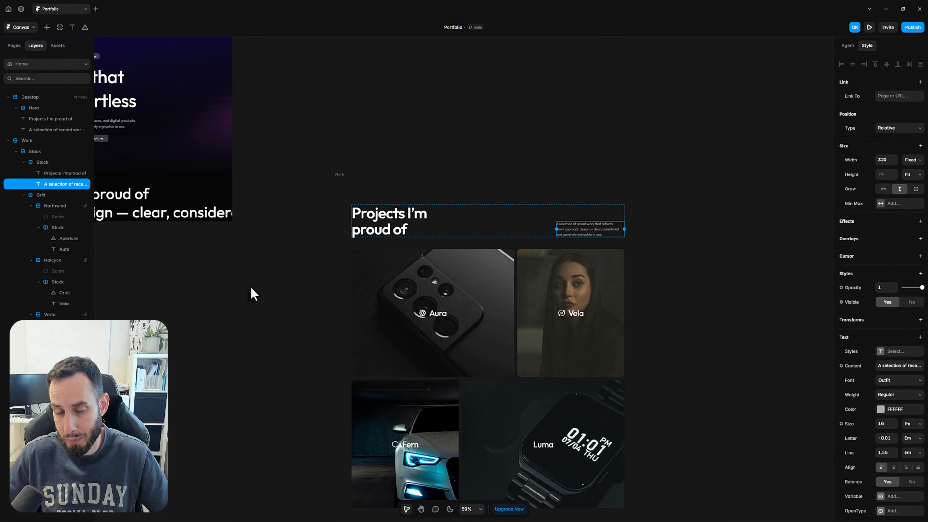
pyautogui.click(653, 244)
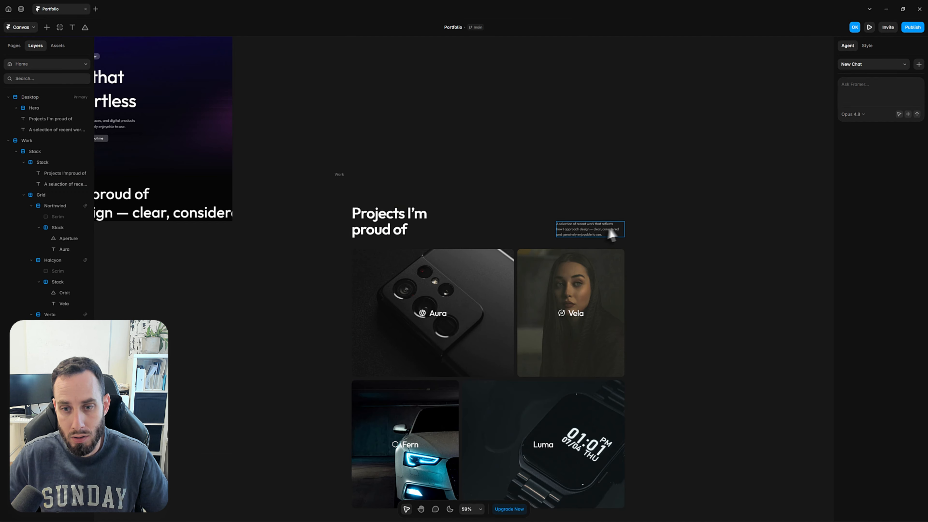
pyautogui.click(584, 234)
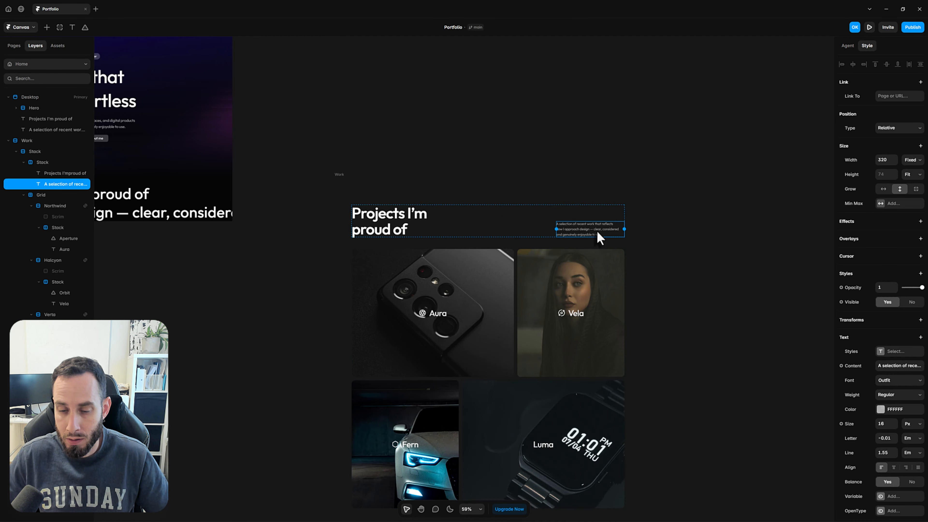
pyautogui.rightClick(596, 231)
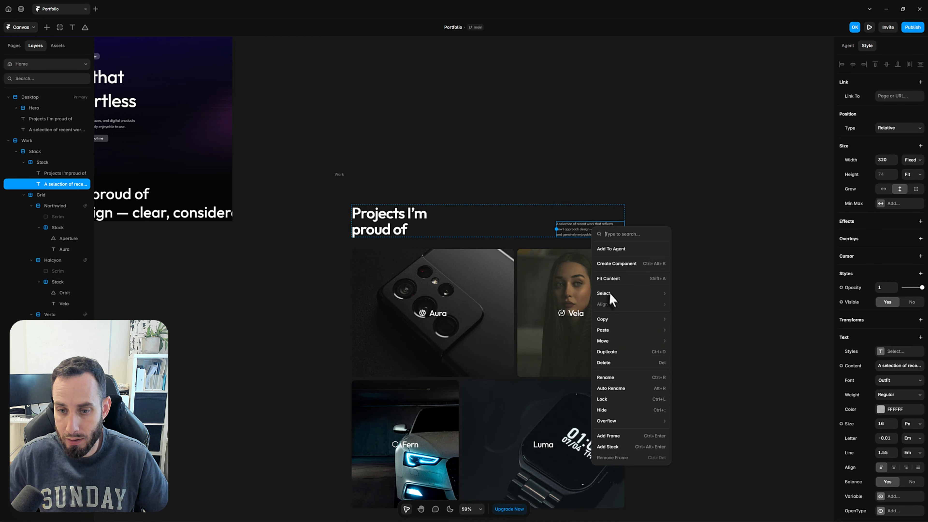
pyautogui.moveTo(618, 322)
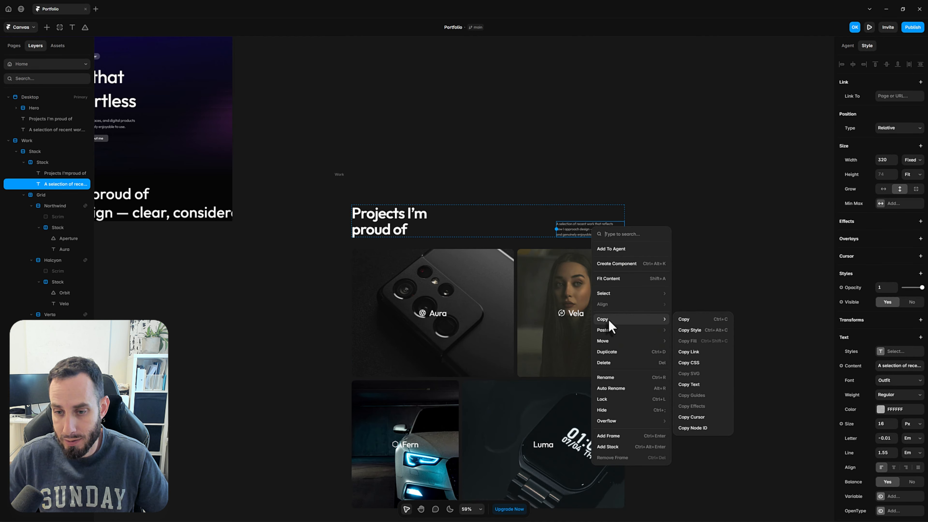
pyautogui.click(701, 331)
pyautogui.click(700, 331)
# - Paste the copied style onto the description text below the "Projects I'm proud of" heading in Desktop
pyautogui.press('space')
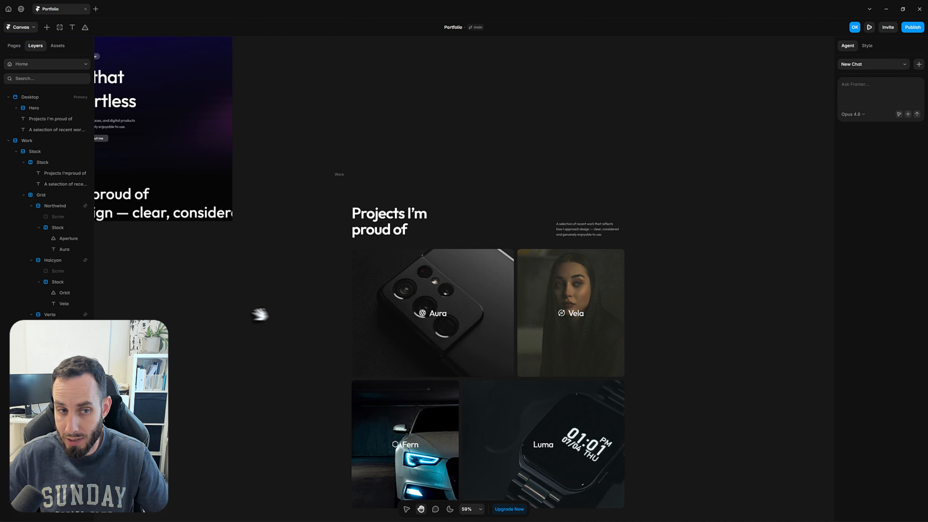
pyautogui.moveTo(261, 315); pyautogui.dragTo(498, 303)
pyautogui.click(461, 291)
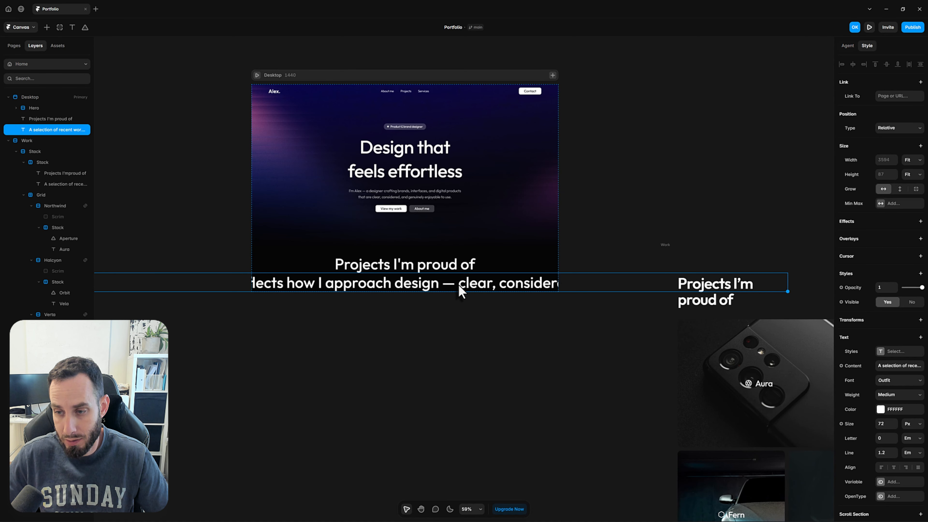
pyautogui.rightClick(493, 291)
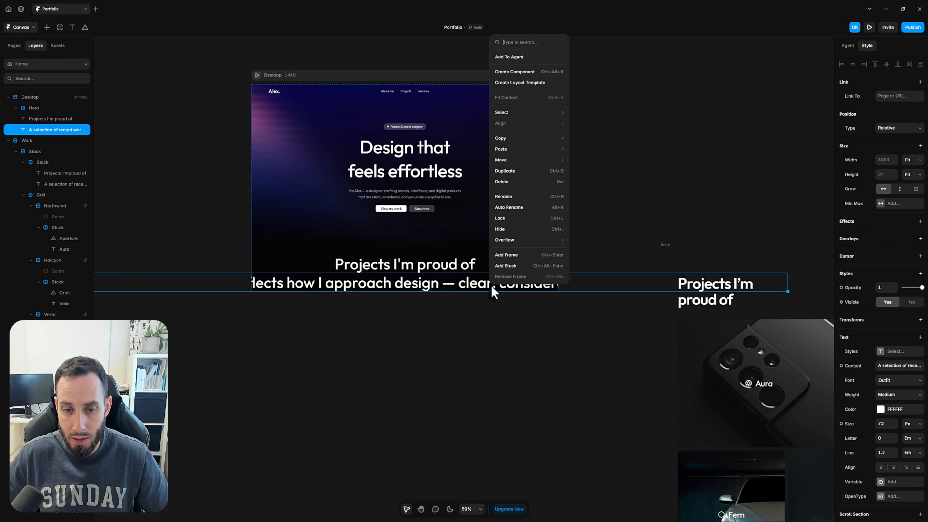
pyautogui.moveTo(518, 165)
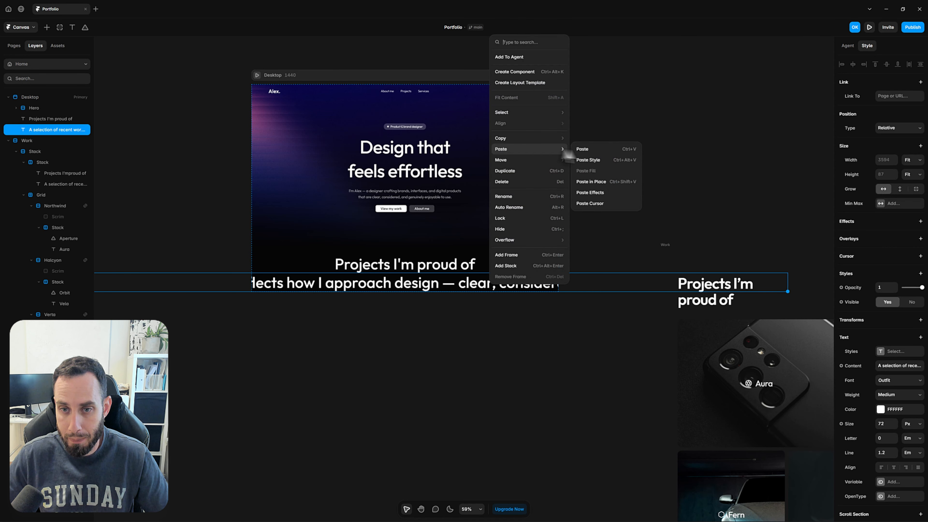
pyautogui.click(600, 164)
pyautogui.click(470, 369)
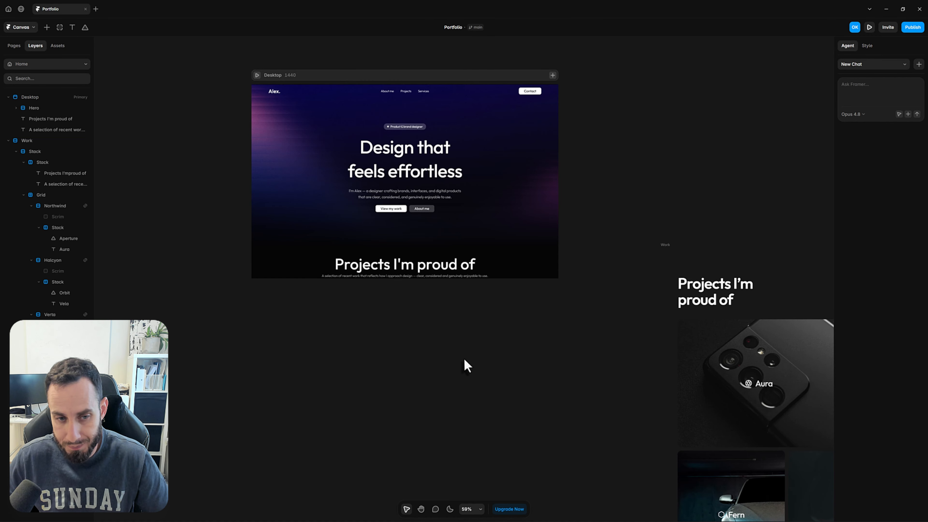
# - Wrap the "Projects I'm proud of" heading and its description in Desktop in a stack and name it Top
pyautogui.moveTo(507, 341); pyautogui.dragTo(430, 317)
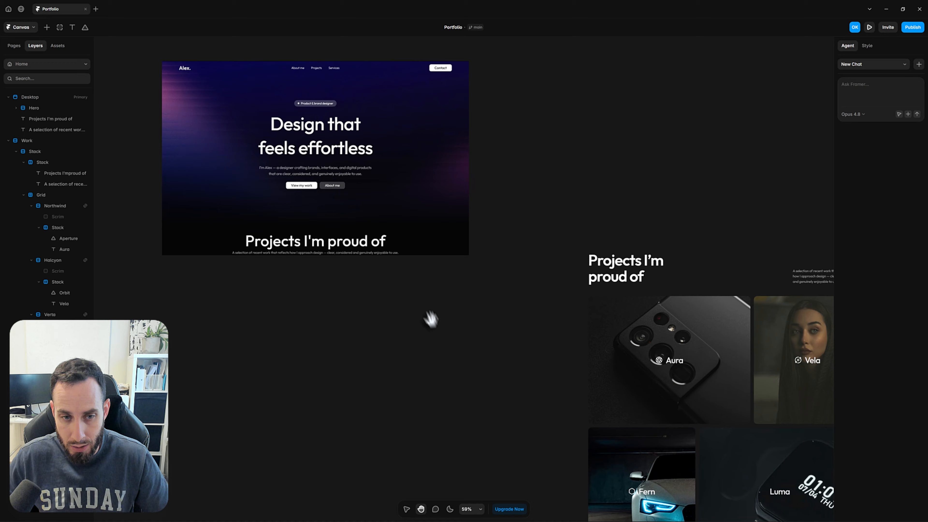
pyautogui.click(353, 251)
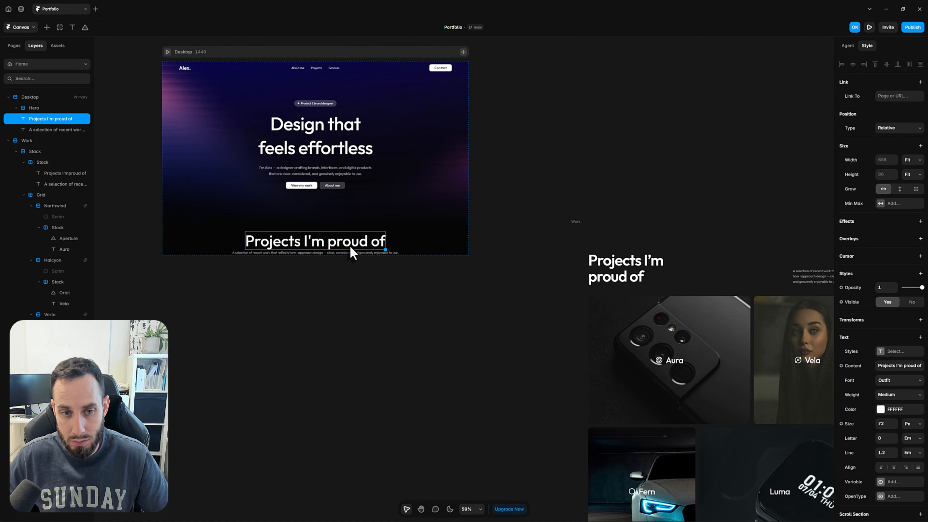
pyautogui.keyDown('shift'); pyautogui.click(50, 131); pyautogui.keyUp('shift')
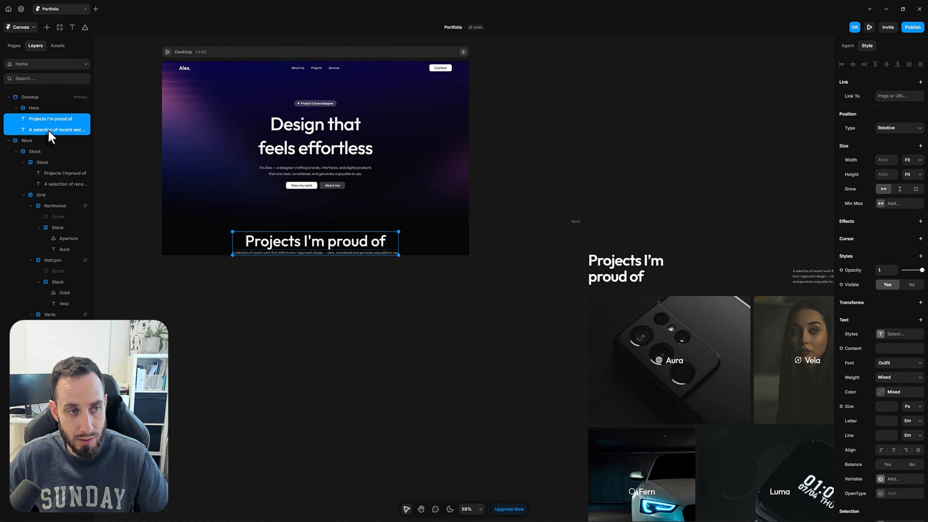
pyautogui.rightClick(60, 132)
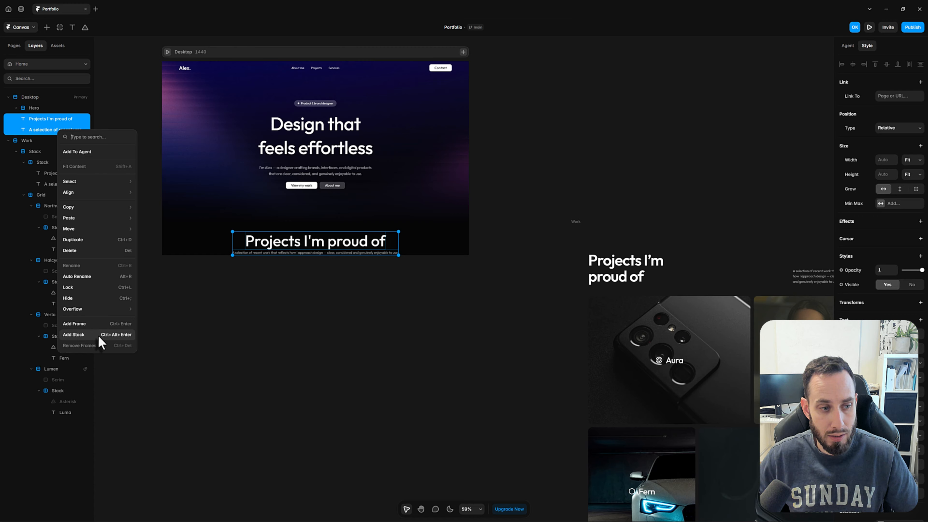
pyautogui.click(98, 337)
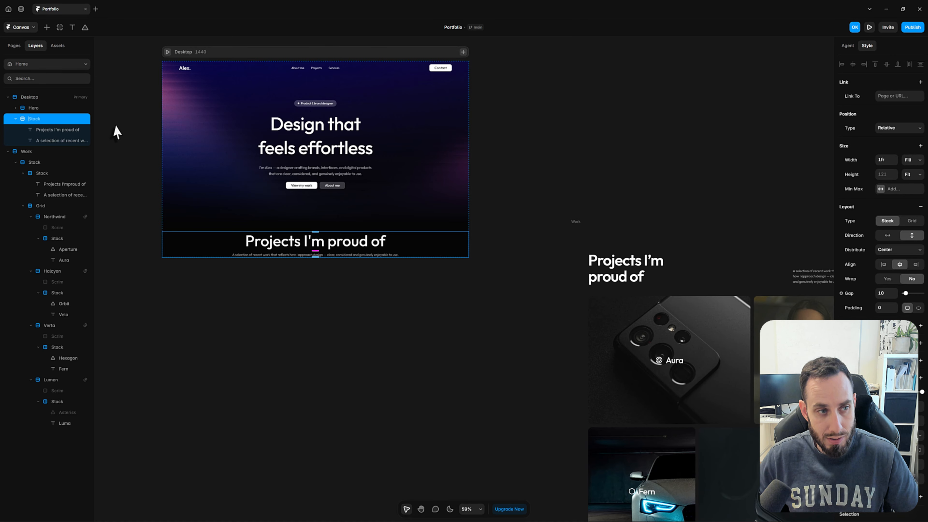
pyautogui.hotkey('ctrl', 'r')
pyautogui.write('Top')
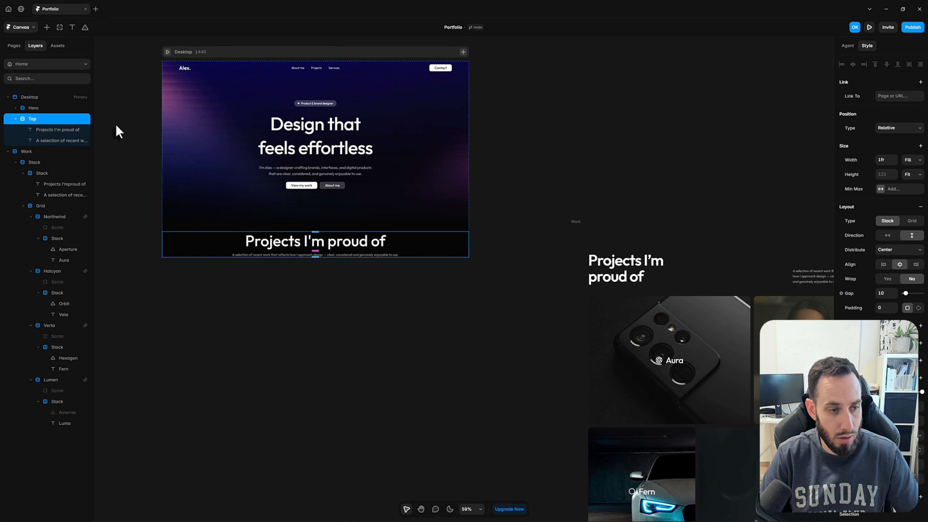
pyautogui.press('Return')
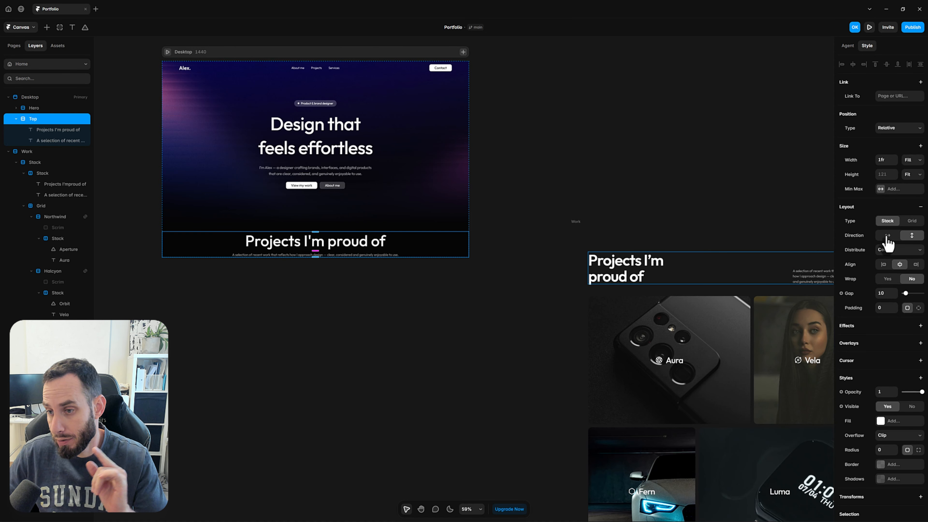
# - Make the Top stack's direction horizontal and set the widths of its heading and description to Fill
pyautogui.click(888, 236)
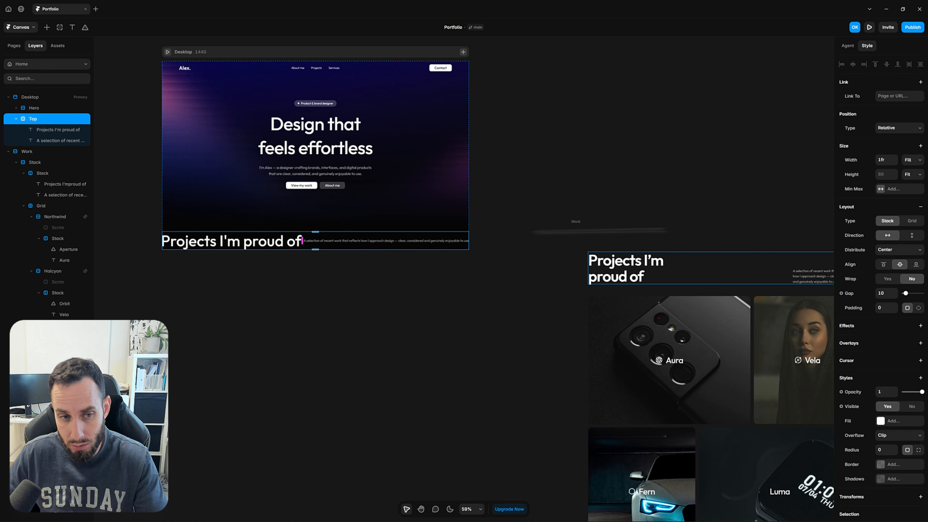
pyautogui.click(267, 248)
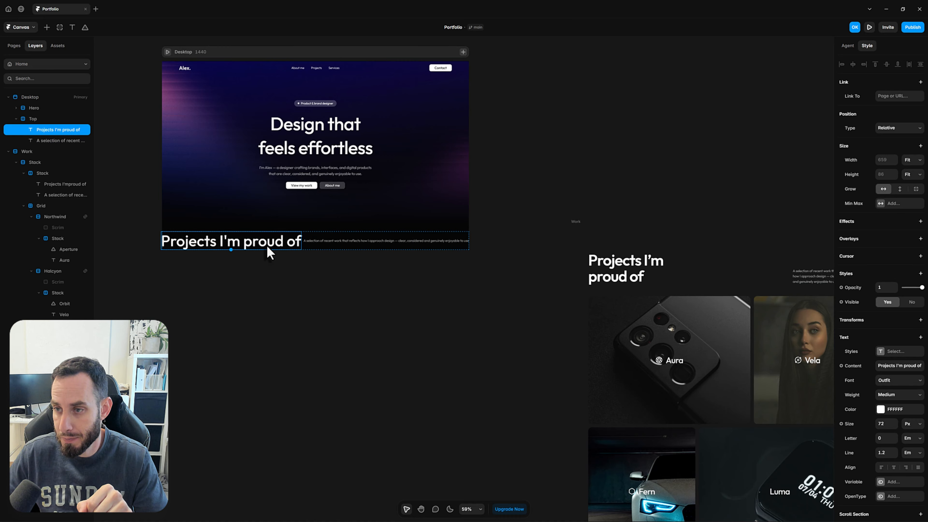
pyautogui.click(914, 165)
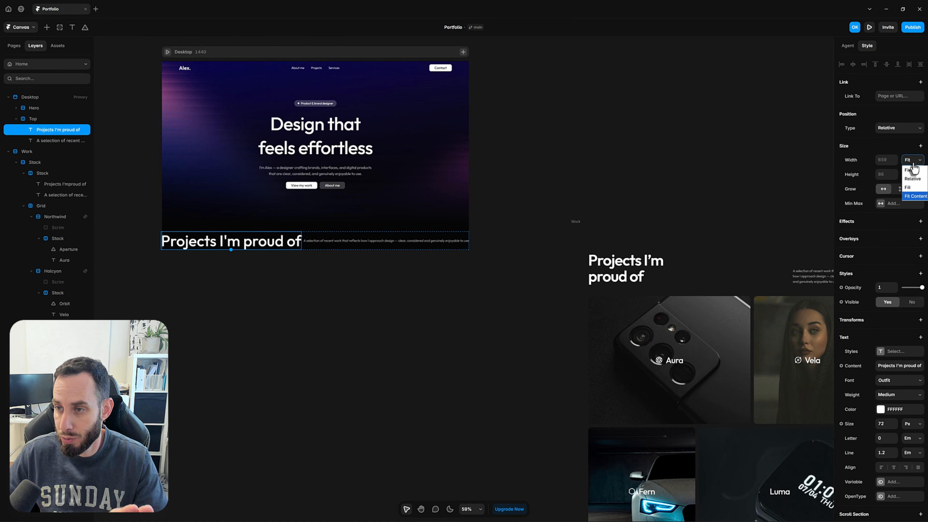
pyautogui.click(914, 187)
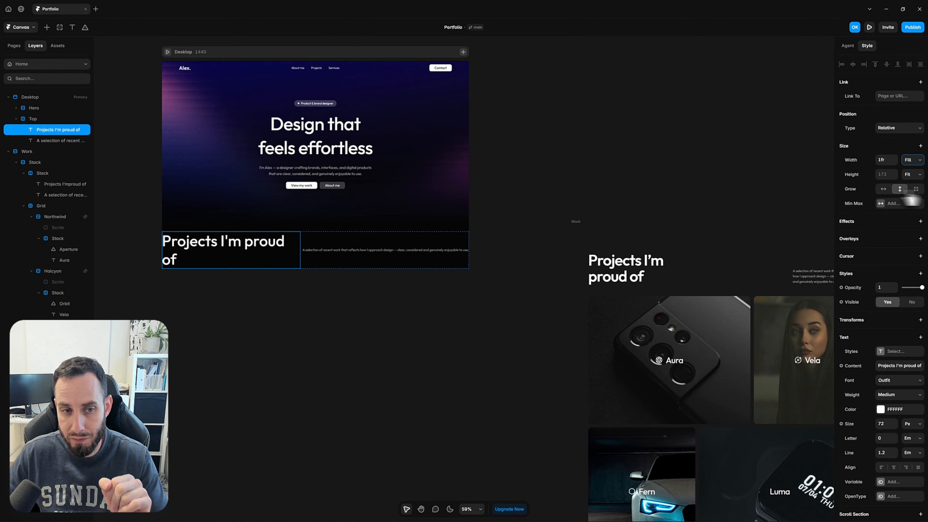
pyautogui.click(349, 253)
pyautogui.click(913, 161)
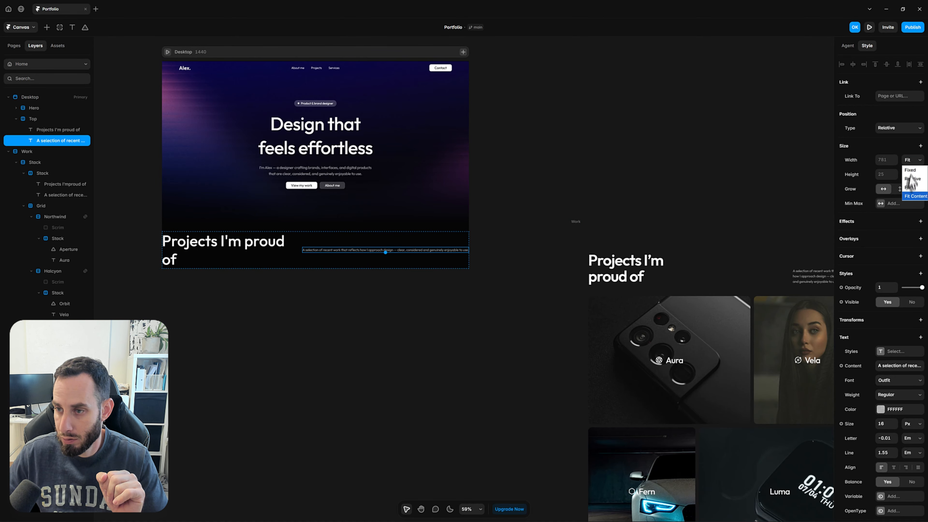
pyautogui.click(912, 188)
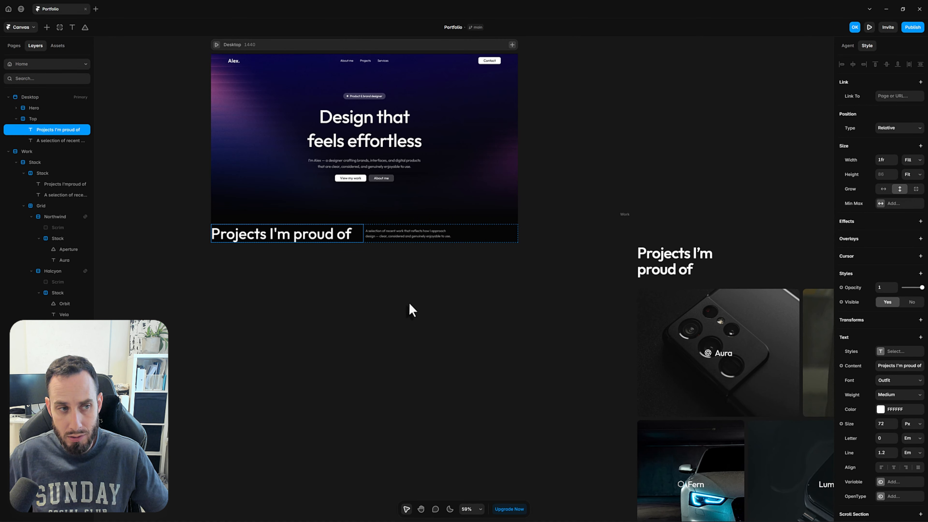
# - Wrap the Top stack in another stack and name the new stack Work
pyautogui.click(34, 119)
pyautogui.rightClick(34, 119)
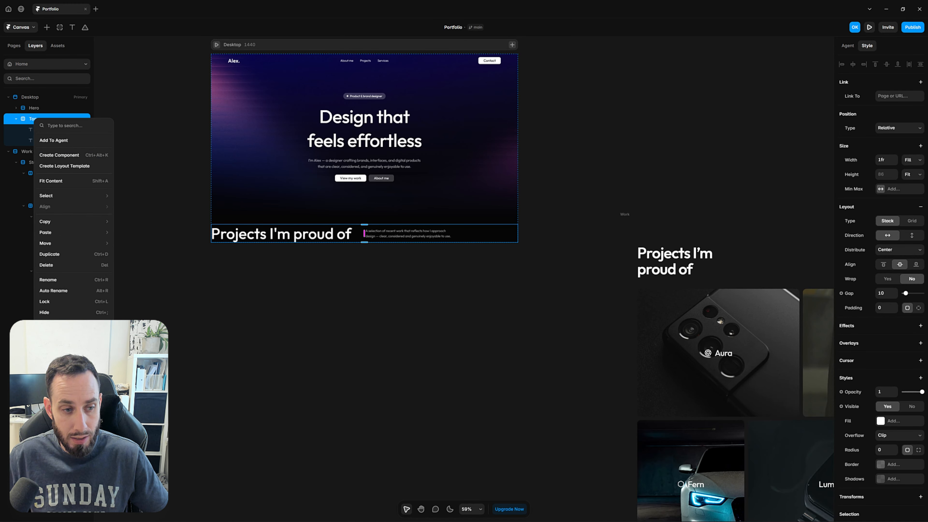
pyautogui.click(64, 338)
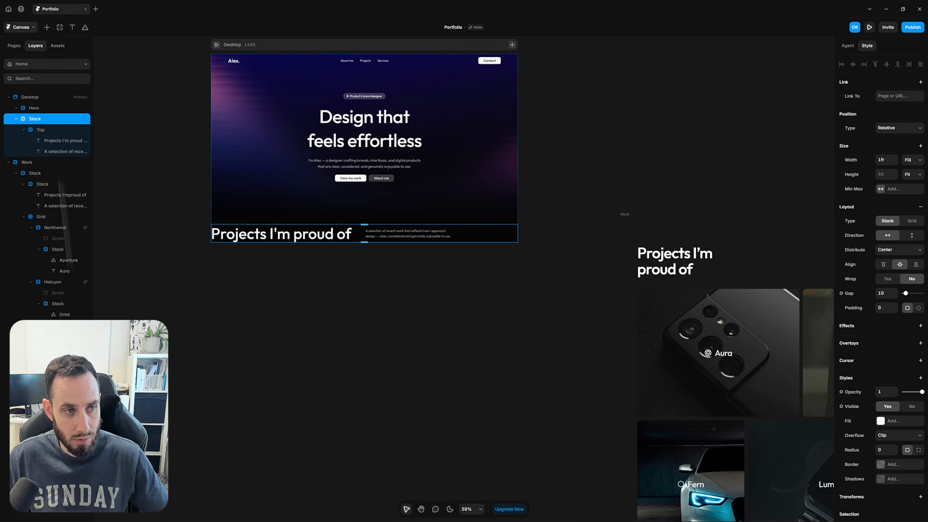
pyautogui.doubleClick(37, 121)
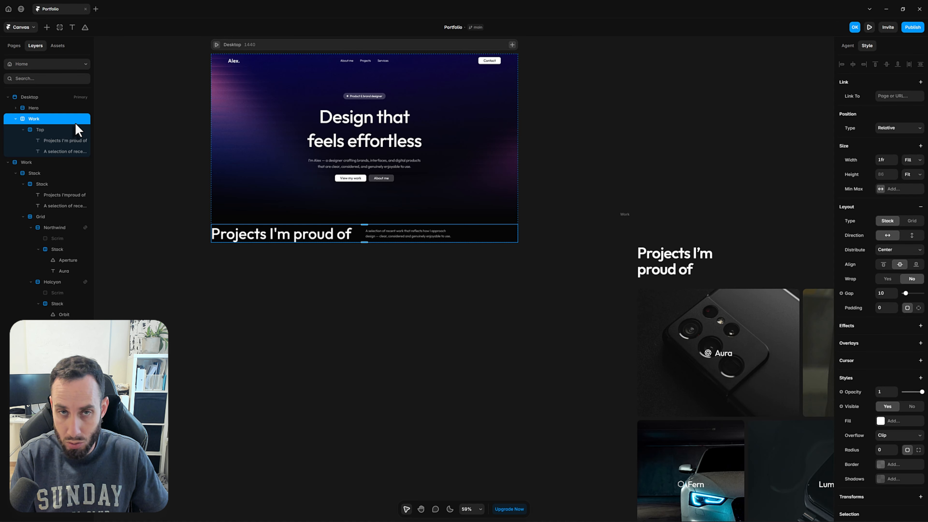
pyautogui.press('Escape')
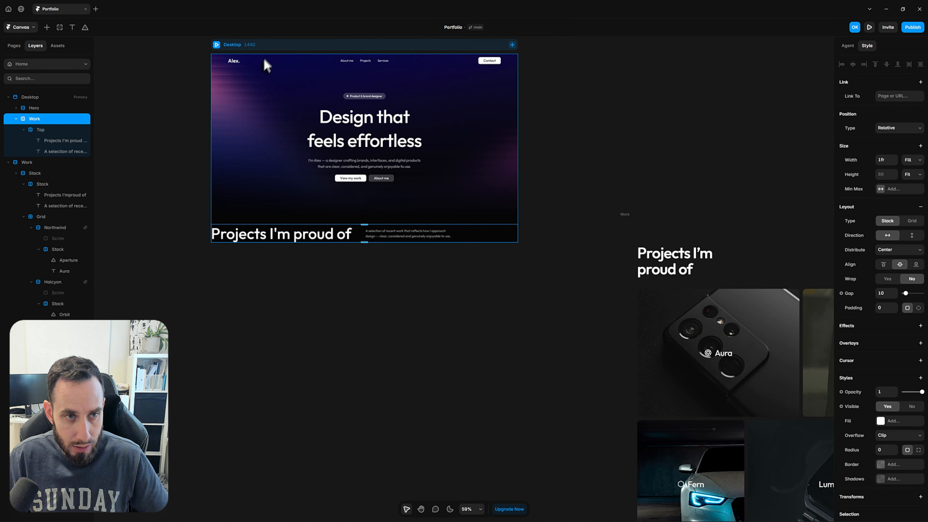
# - Check the Hero section's padding and give the new Work stack matching right and left padding of 80
pyautogui.click(228, 85)
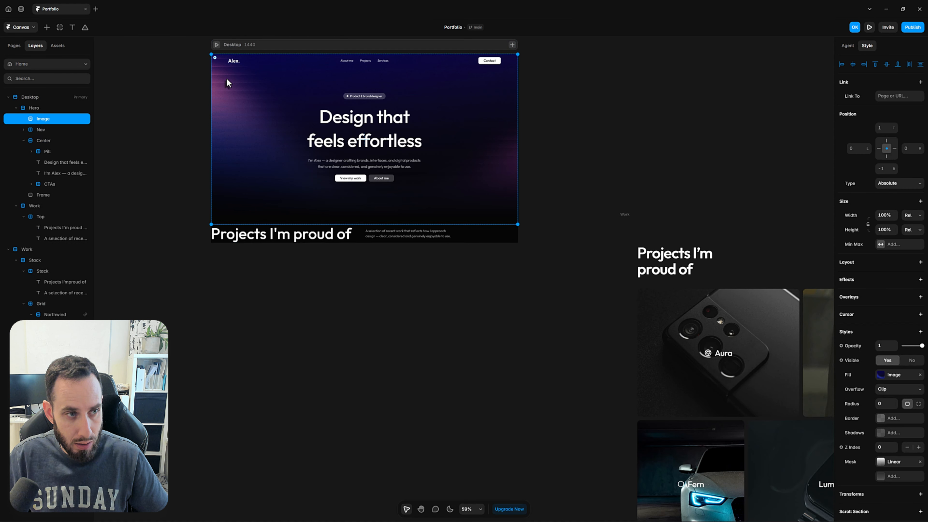
pyautogui.click(34, 108)
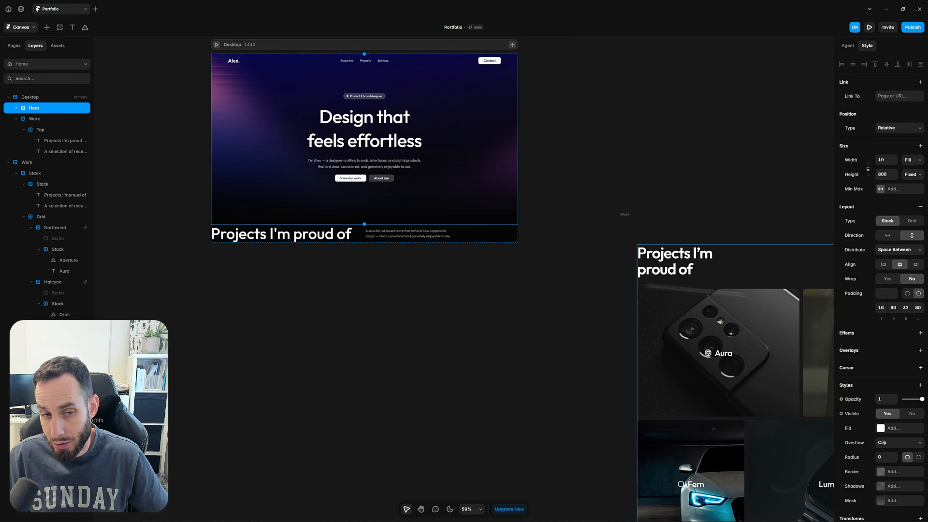
pyautogui.click(33, 119)
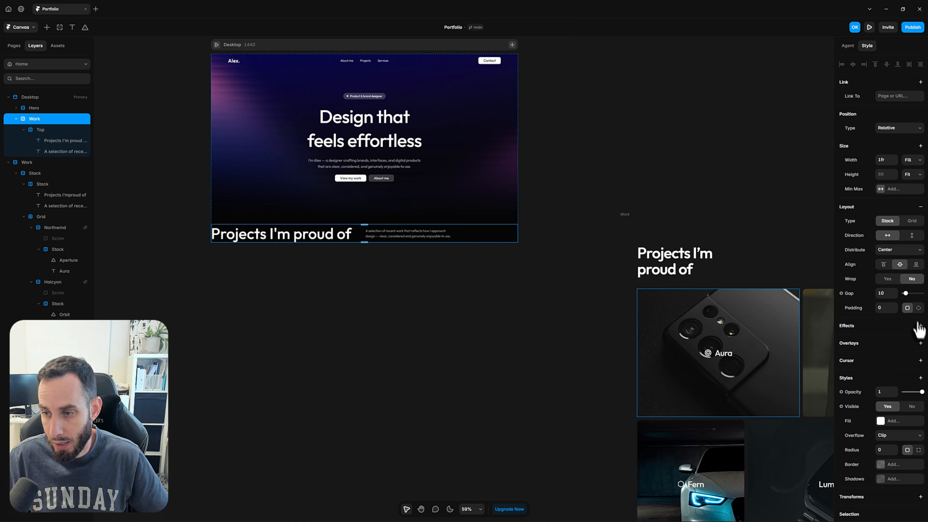
pyautogui.click(919, 307)
pyautogui.click(892, 322)
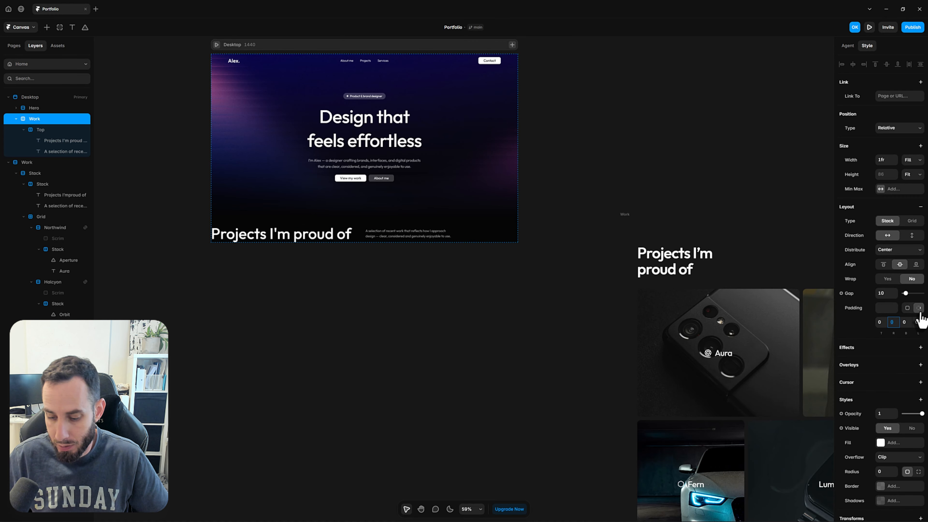
pyautogui.write('80')
pyautogui.press('Tab')
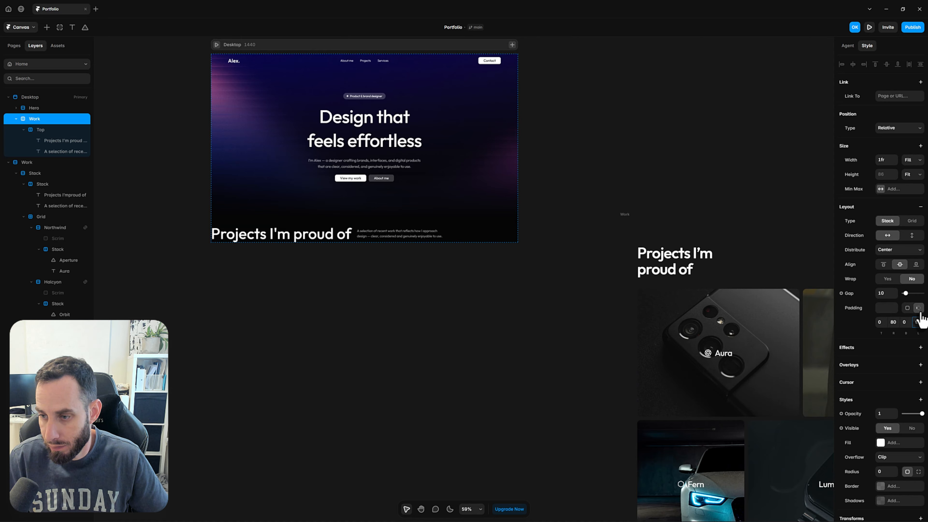
pyautogui.write('80')
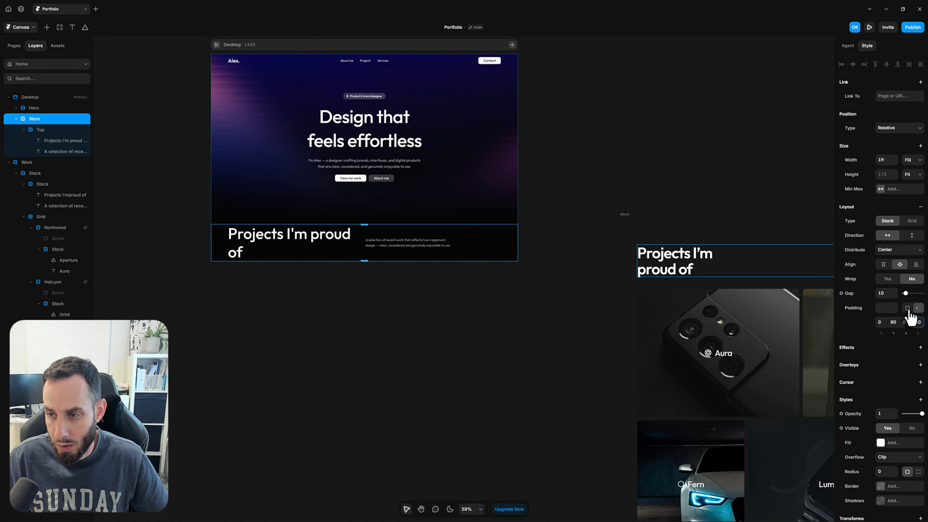
# - Apply a uniform padding of 80 to all sides of the Work stack in Desktop
pyautogui.click(918, 308)
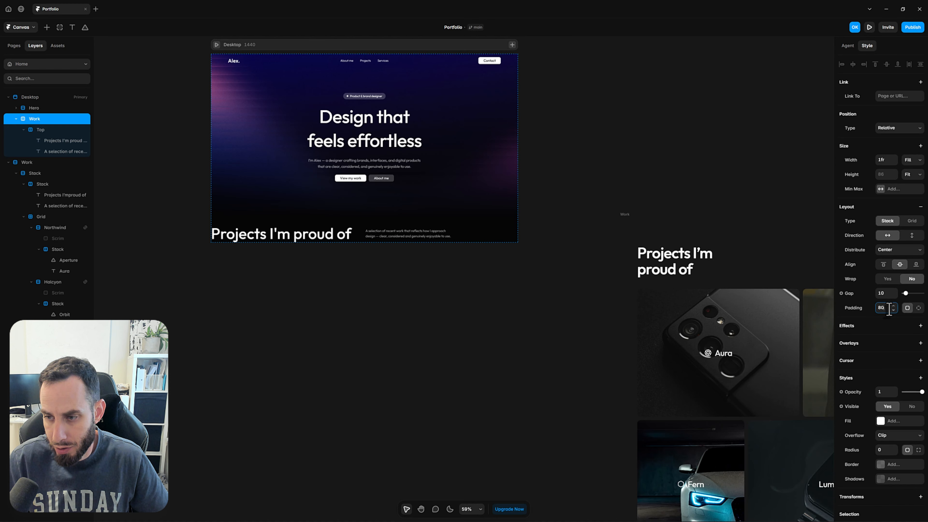
pyautogui.press('Return')
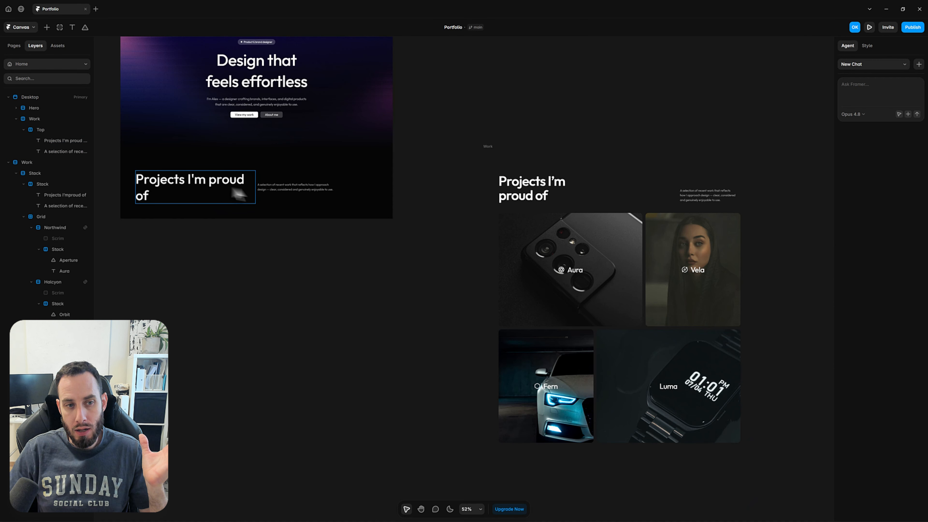
# - Limit the description text in the Top stack to a fixed maximum width of 300 px
pyautogui.click(275, 193)
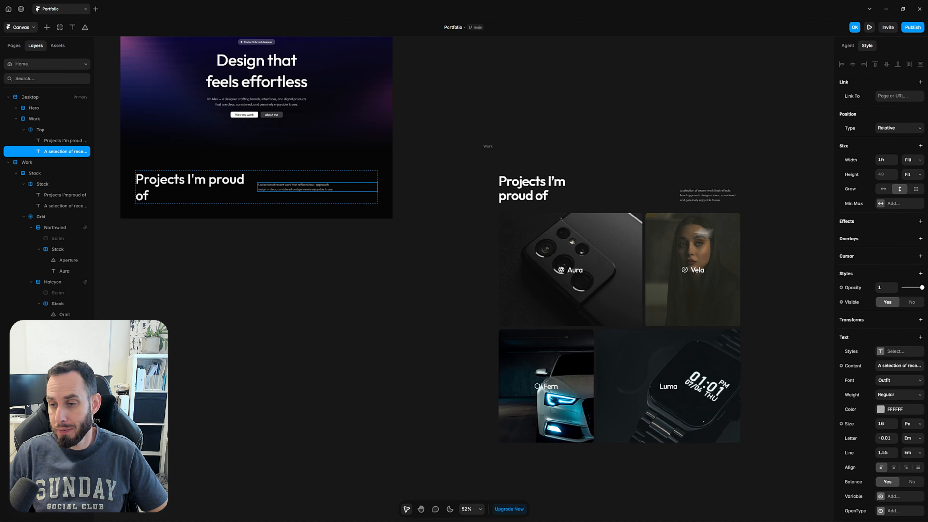
pyautogui.click(881, 204)
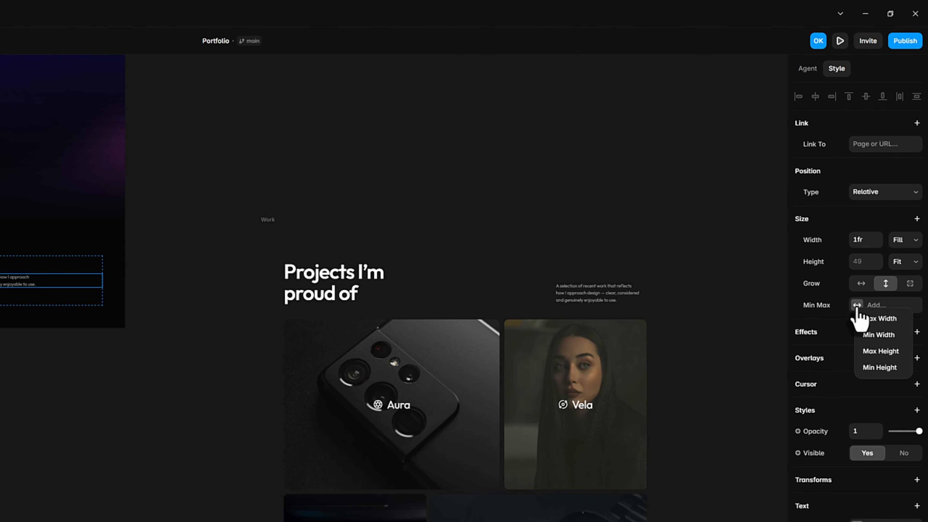
pyautogui.click(889, 323)
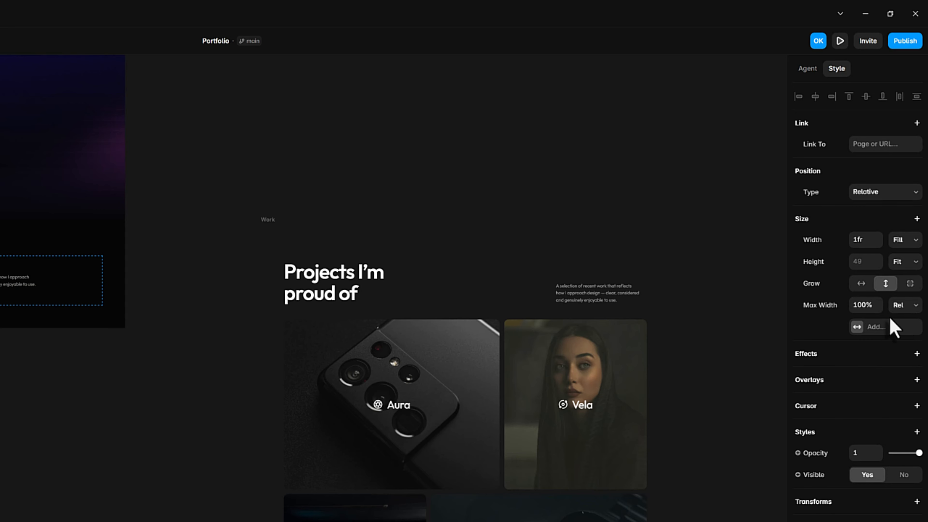
pyautogui.click(872, 307)
pyautogui.write('300')
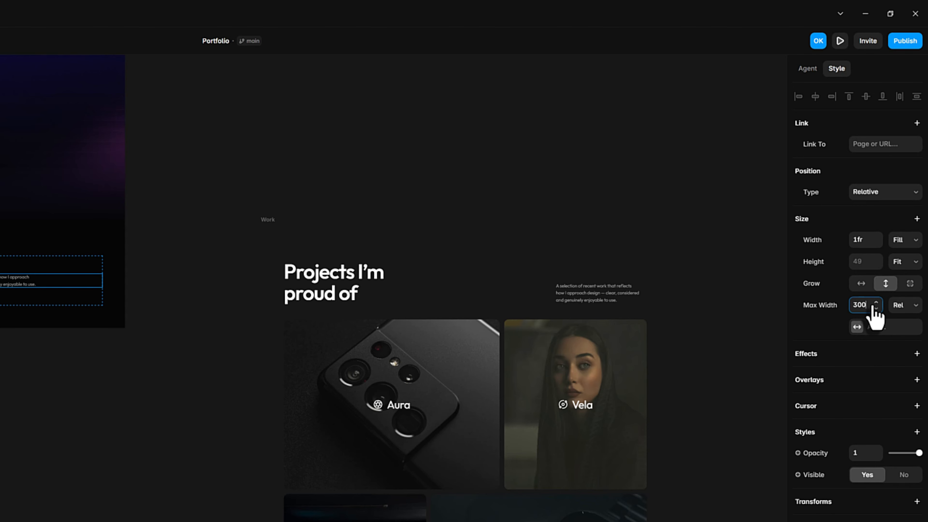
pyautogui.write('p')
pyautogui.press('Return')
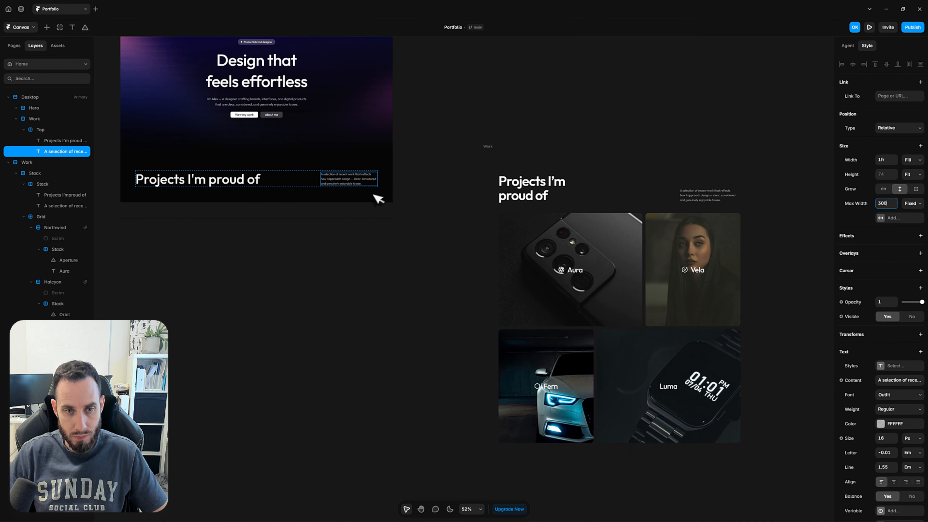
pyautogui.click(353, 273)
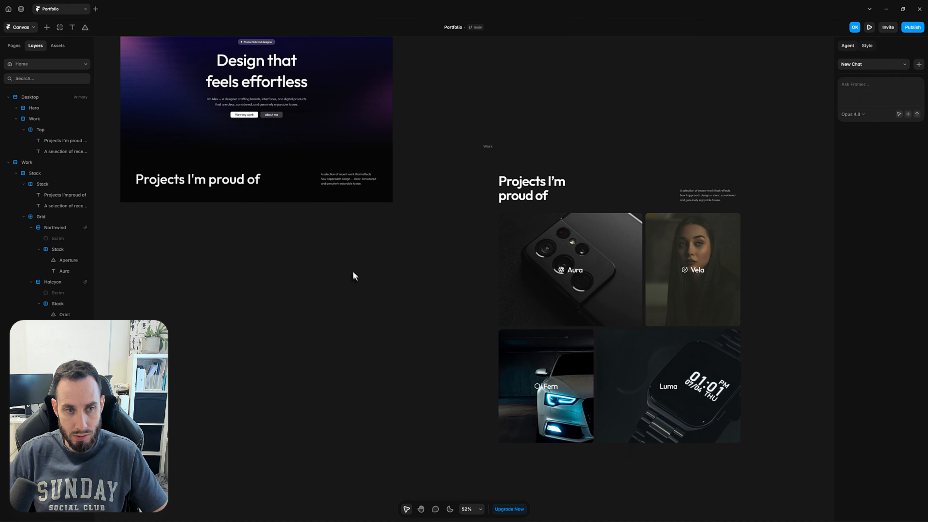
# - Limit the "Projects I'm proud of" heading in the Top stack to a fixed maximum width of 500 px
pyautogui.click(230, 189)
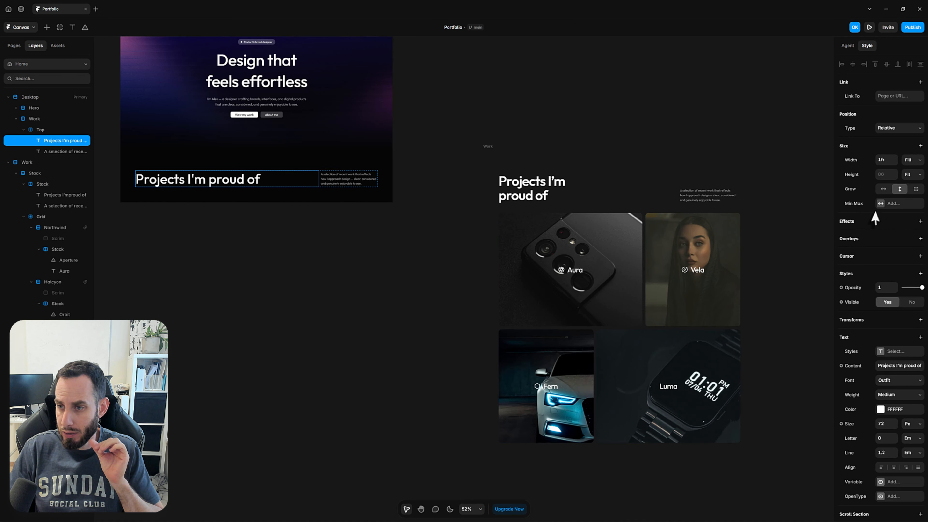
pyautogui.click(880, 205)
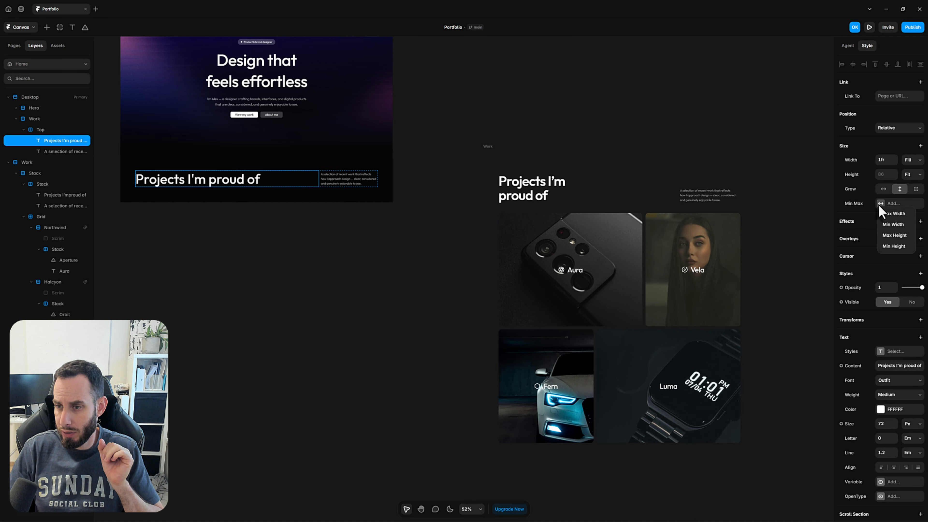
pyautogui.click(892, 214)
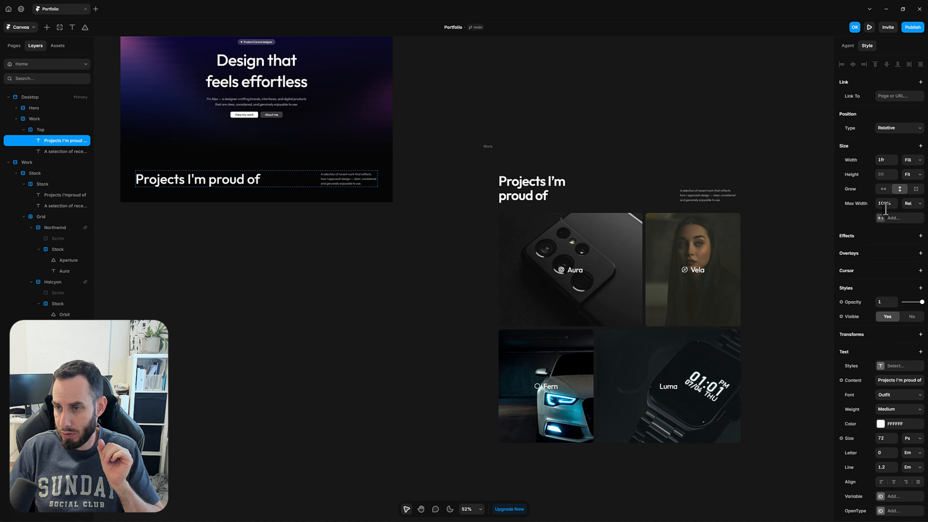
pyautogui.click(911, 203)
pyautogui.click(909, 223)
pyautogui.click(884, 205)
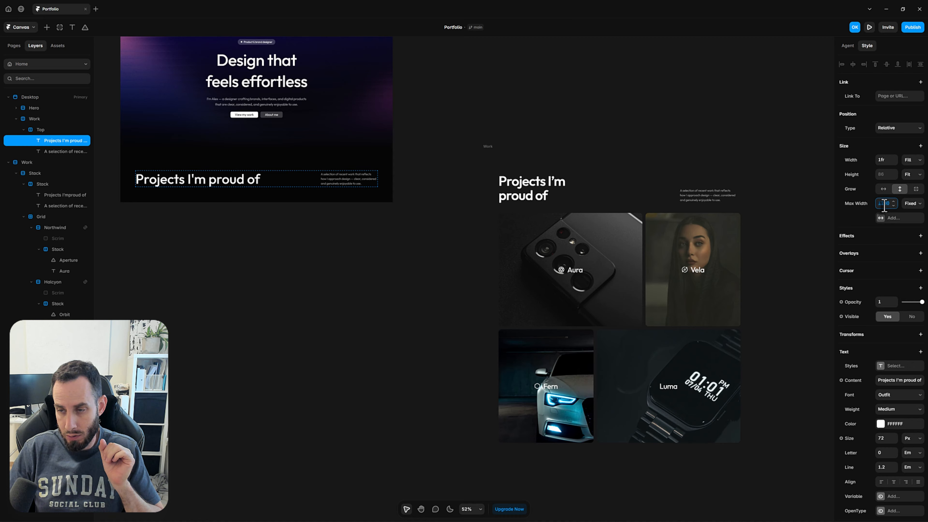
pyautogui.write('500')
pyautogui.press('Return')
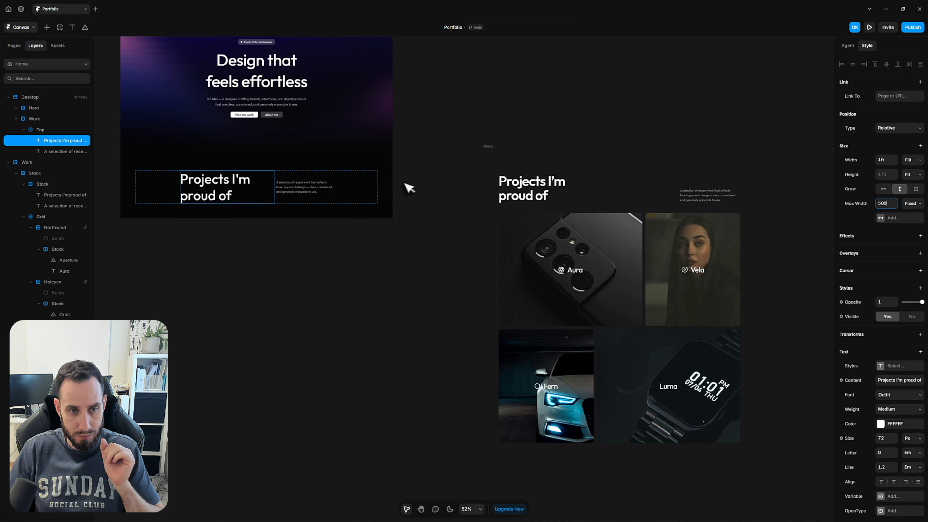
pyautogui.click(454, 296)
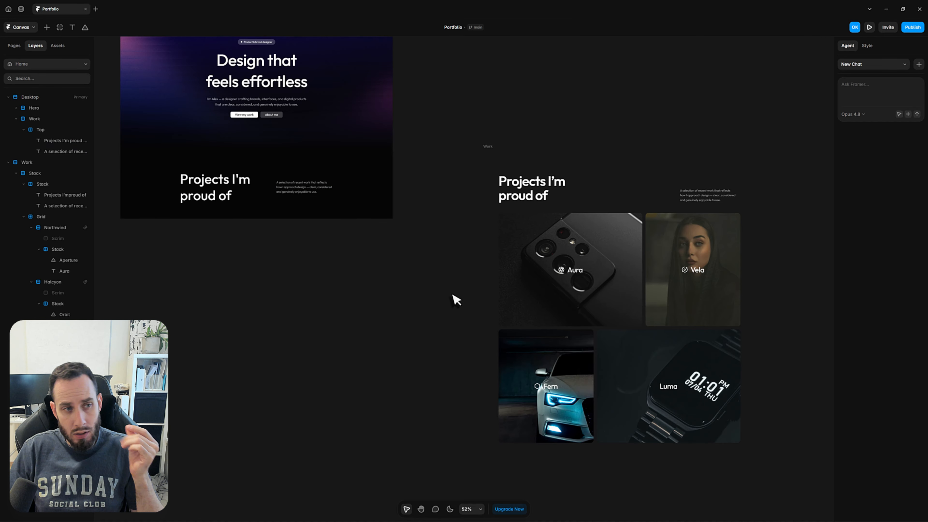
# - Set the Top stack's distribution to Space Between so the heading and description sit at opposite ends
pyautogui.click(42, 131)
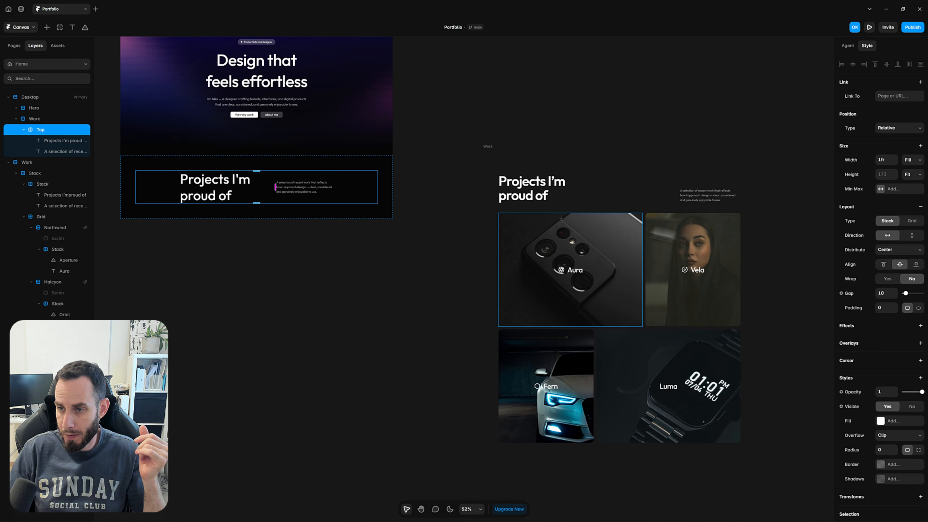
pyautogui.click(887, 252)
pyautogui.click(894, 291)
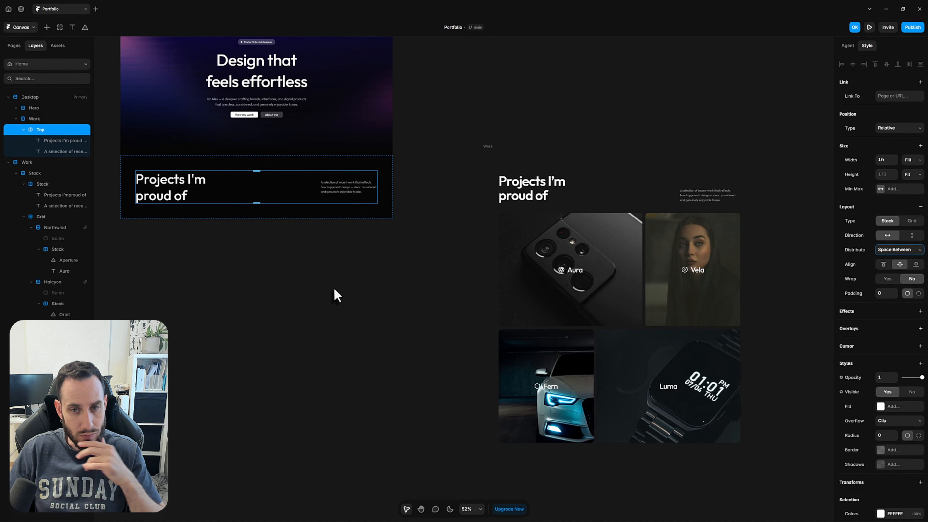
pyautogui.click(314, 284)
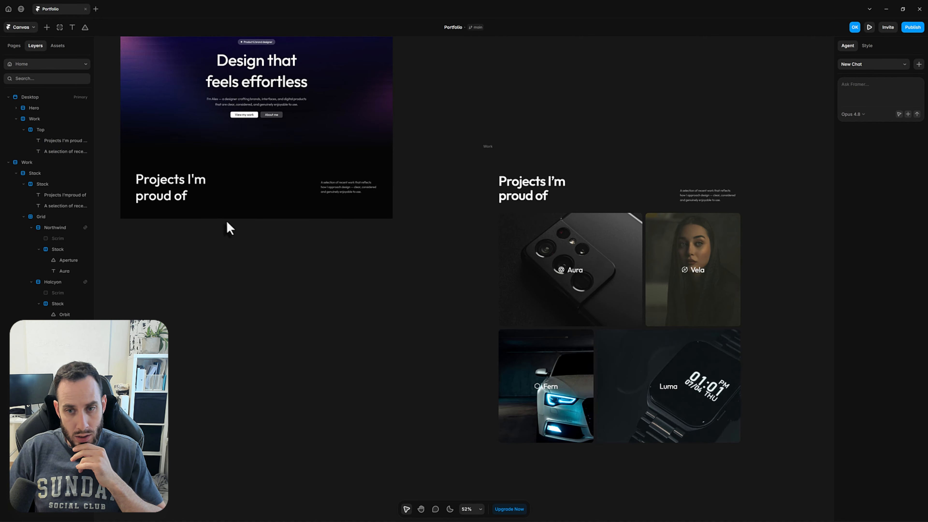
# - Draw a white frame of about 817 × 685 px inside the Work stack in Desktop
pyautogui.scroll(-1, 231, 219)
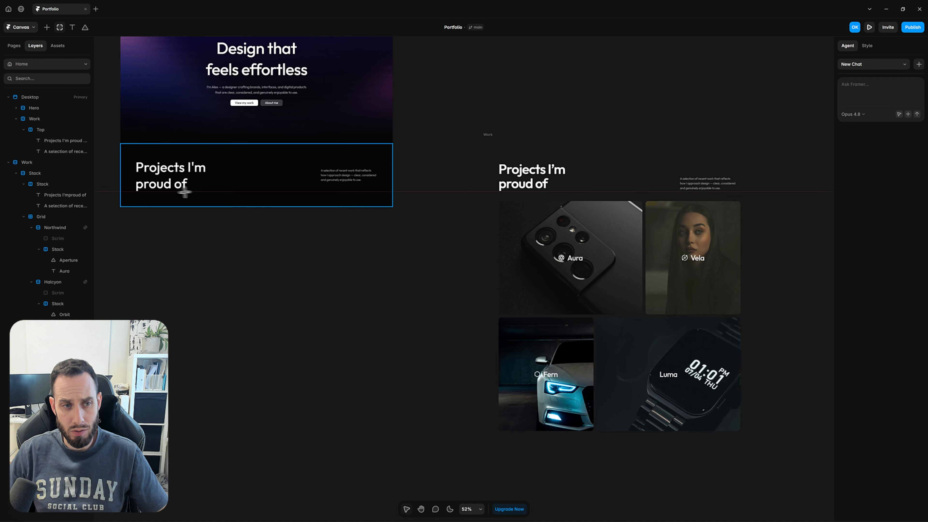
pyautogui.press('f')
pyautogui.moveTo(144, 195)
pyautogui.mouseDown()
pyautogui.moveTo(186, 242)
pyautogui.moveTo(303, 324)
pyautogui.mouseUp()
pyautogui.press('Delete')
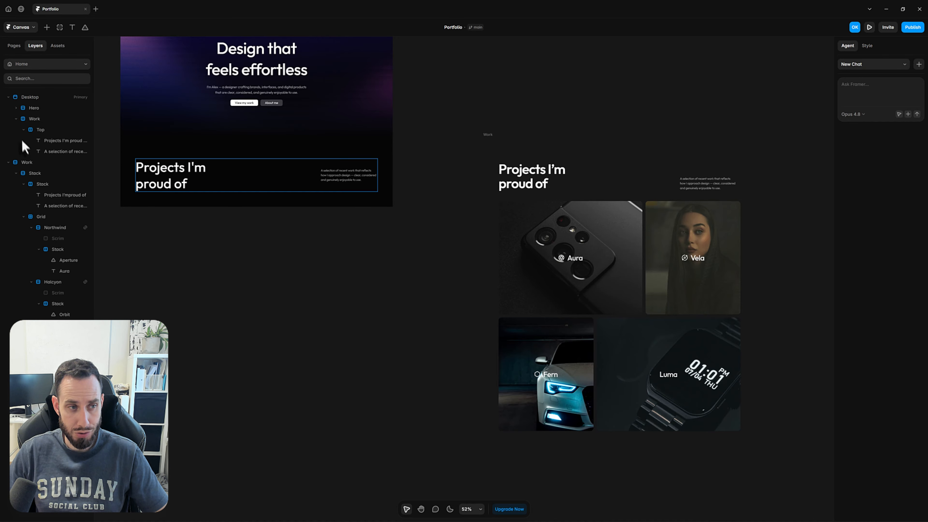
pyautogui.click(27, 163)
pyautogui.keyDown('ctrl'); pyautogui.click(188, 186); pyautogui.keyUp('ctrl')
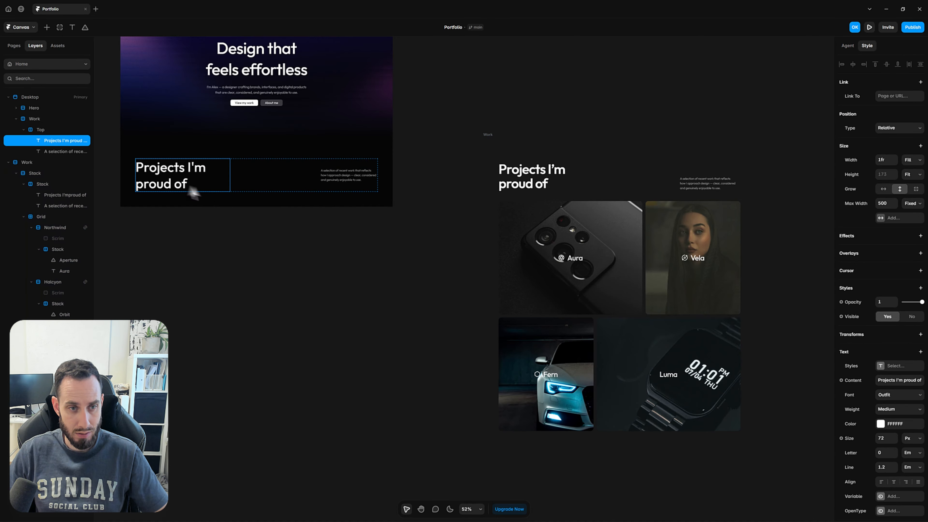
pyautogui.click(40, 120)
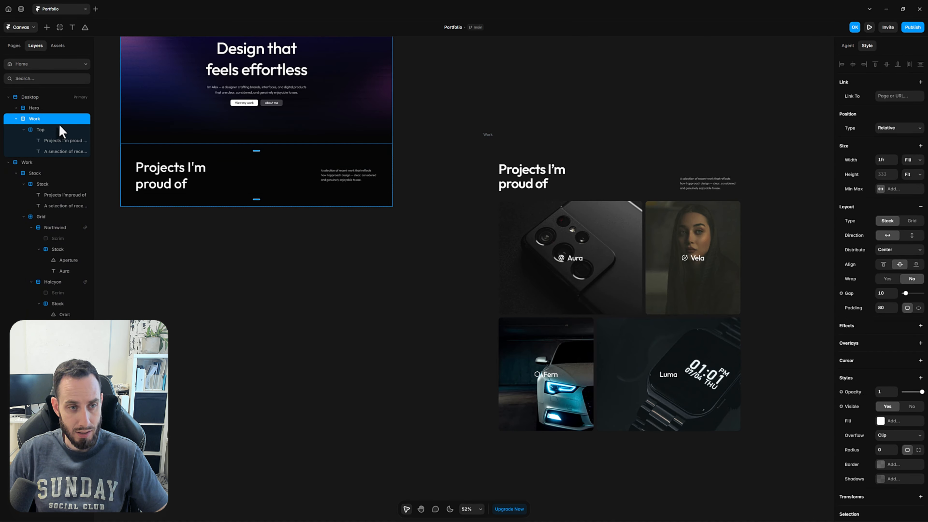
pyautogui.hotkey('ctrl', 'z')
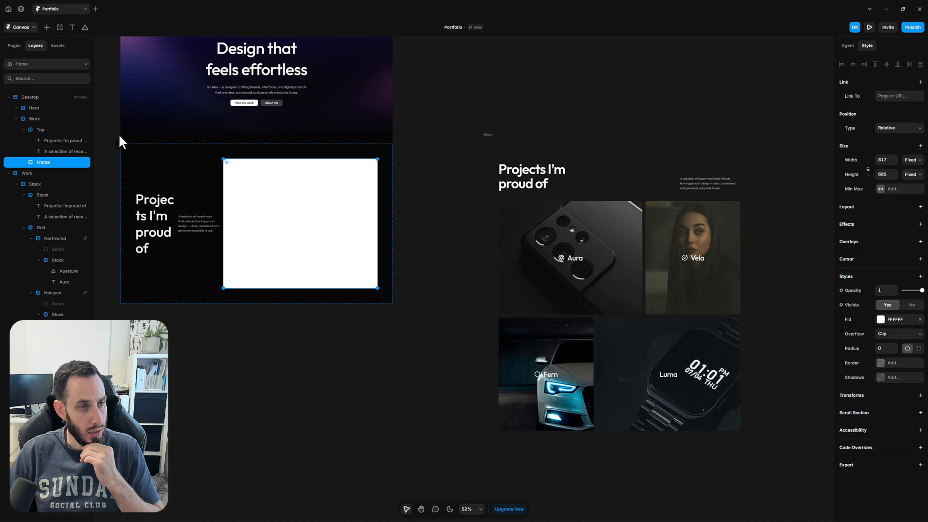
# - Change the Work stack's layout direction to vertical so the white frame sits below the Top stack
pyautogui.click(41, 122)
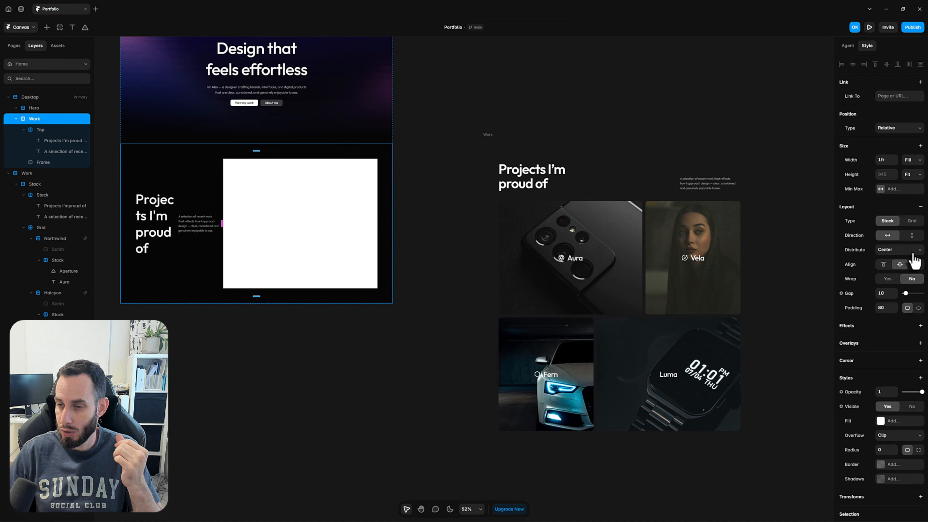
pyautogui.click(911, 235)
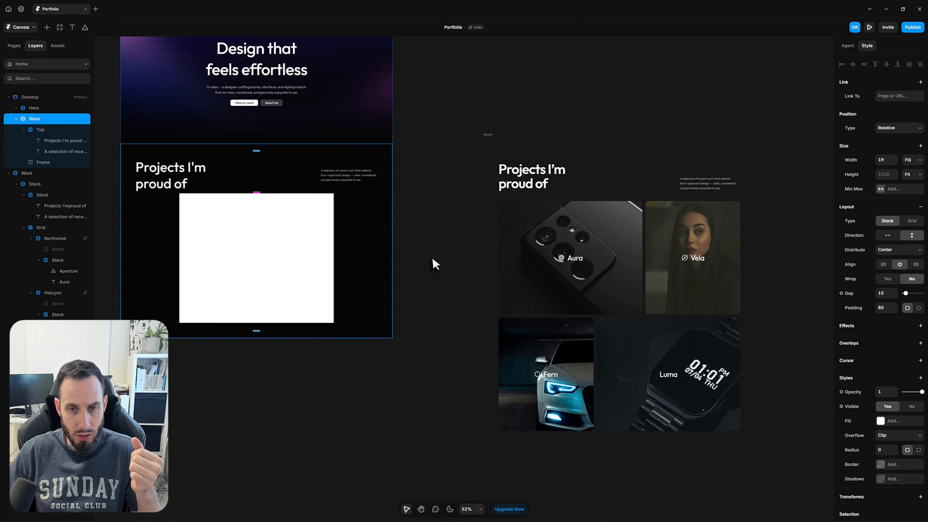
pyautogui.click(443, 251)
# - Add a stack layout to the white frame and duplicate it three times within the Work stack
pyautogui.scroll(-2, 440, 252)
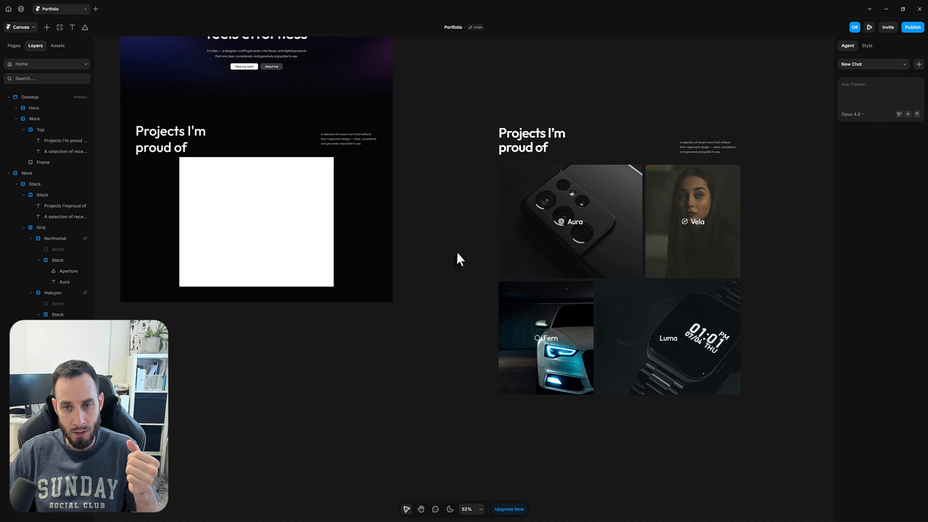
pyautogui.click(264, 192)
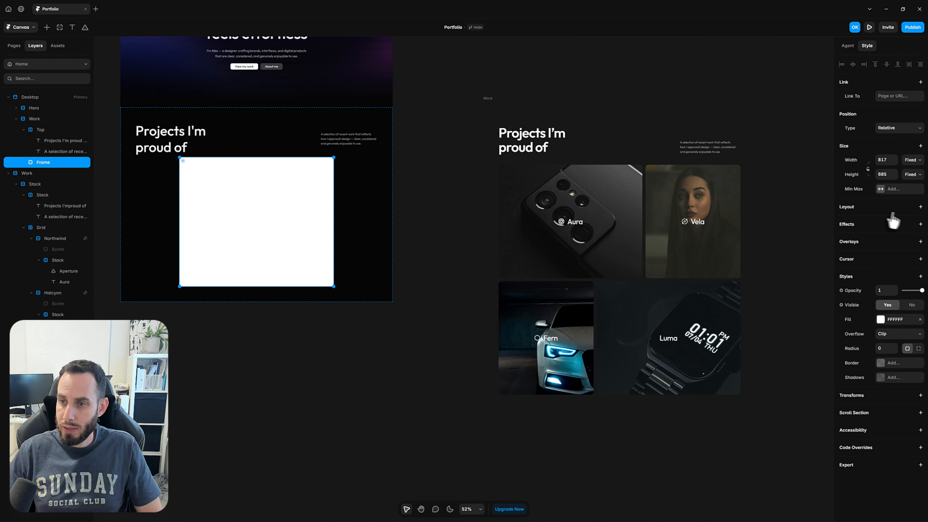
pyautogui.click(921, 209)
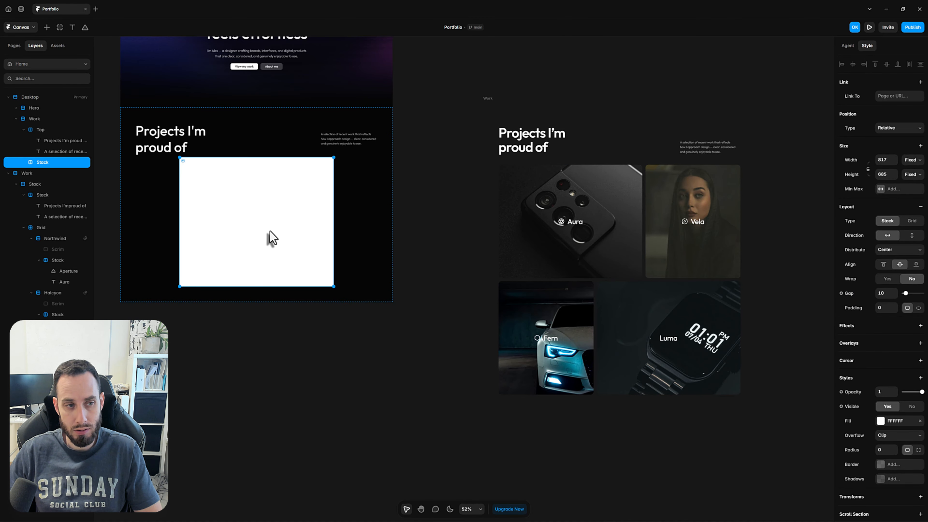
pyautogui.hotkey('ctrl', 'd')
pyautogui.hotkey('ctrl', 'd')
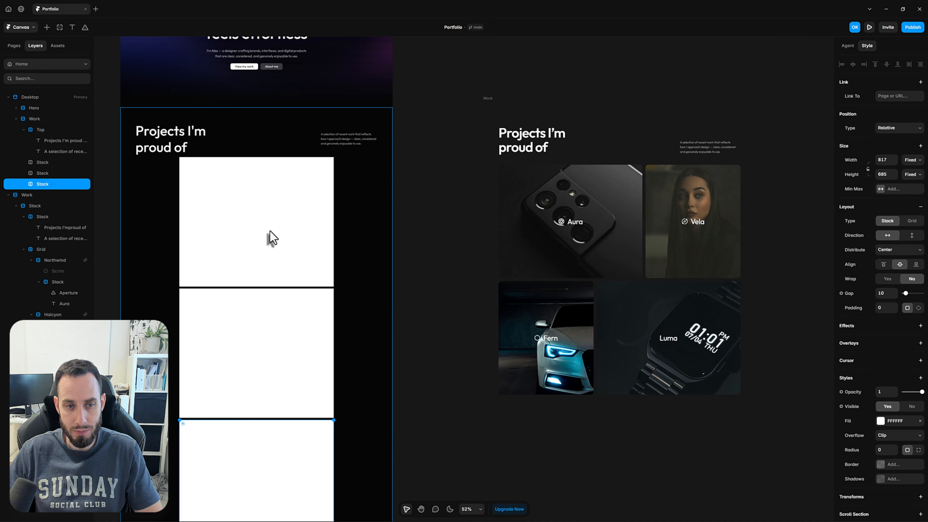
pyautogui.hotkey('ctrl', 'd')
pyautogui.scroll(-5, 404, 311)
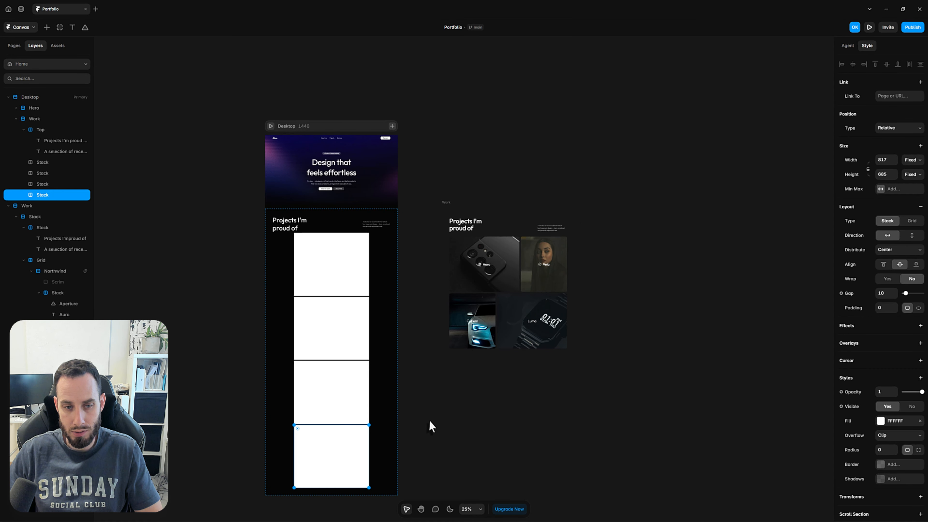
pyautogui.click(407, 378)
# - Wrap the four white stacks in a new stack and name it Grid
pyautogui.scroll(-2, 407, 378)
pyautogui.click(315, 255)
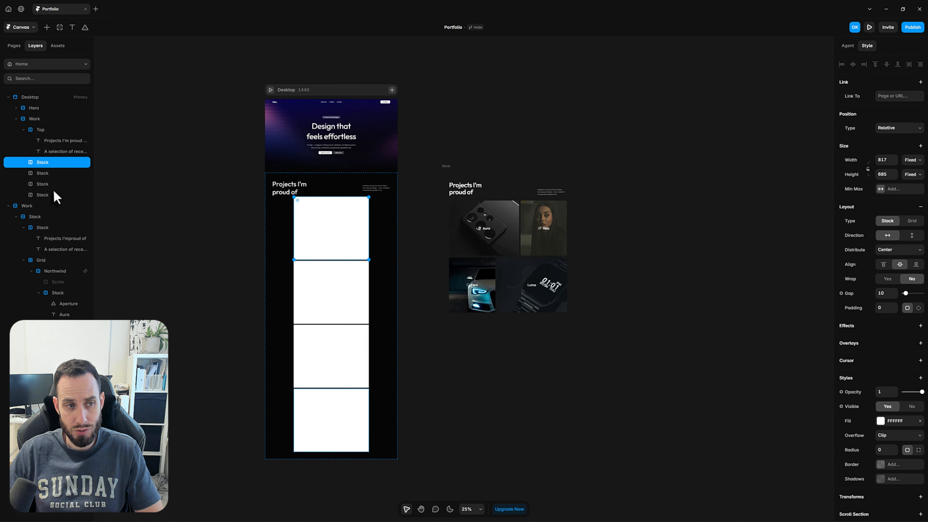
pyautogui.keyDown('shift'); pyautogui.click(46, 195); pyautogui.keyUp('shift')
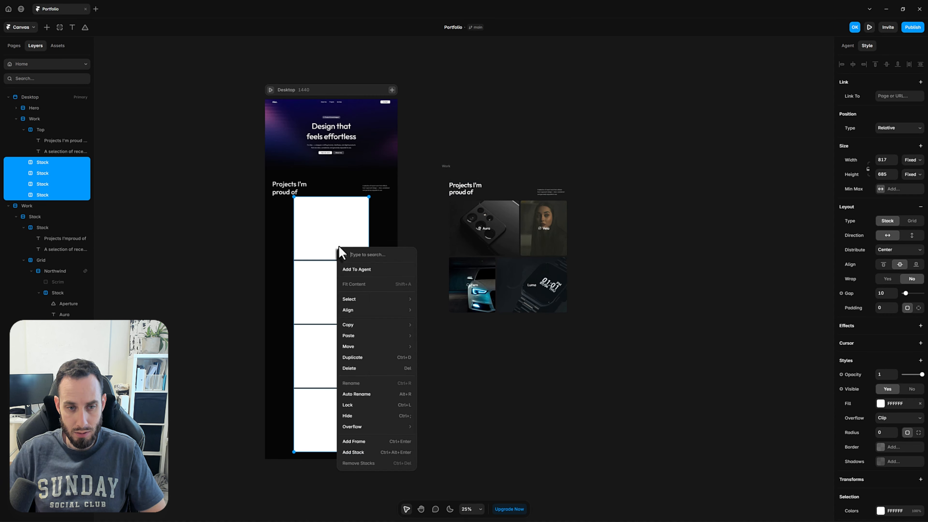
pyautogui.rightClick(337, 247)
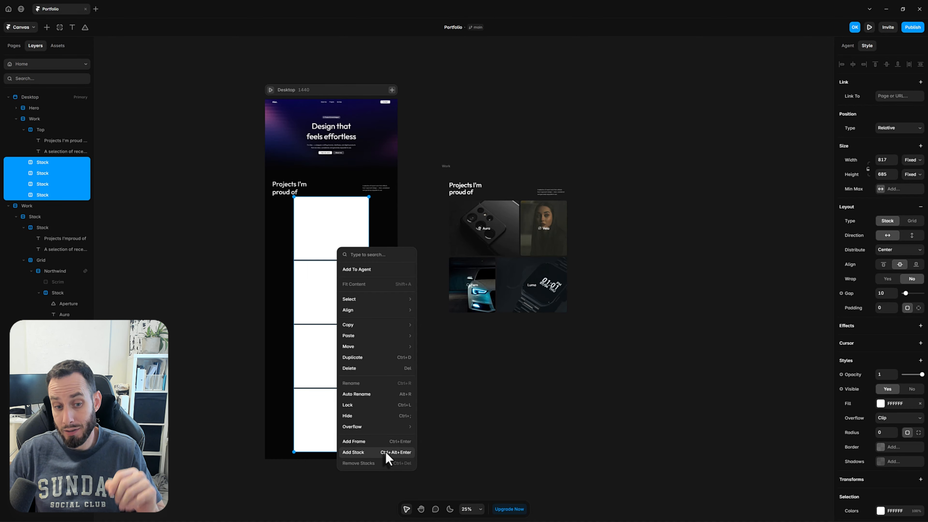
pyautogui.click(385, 450)
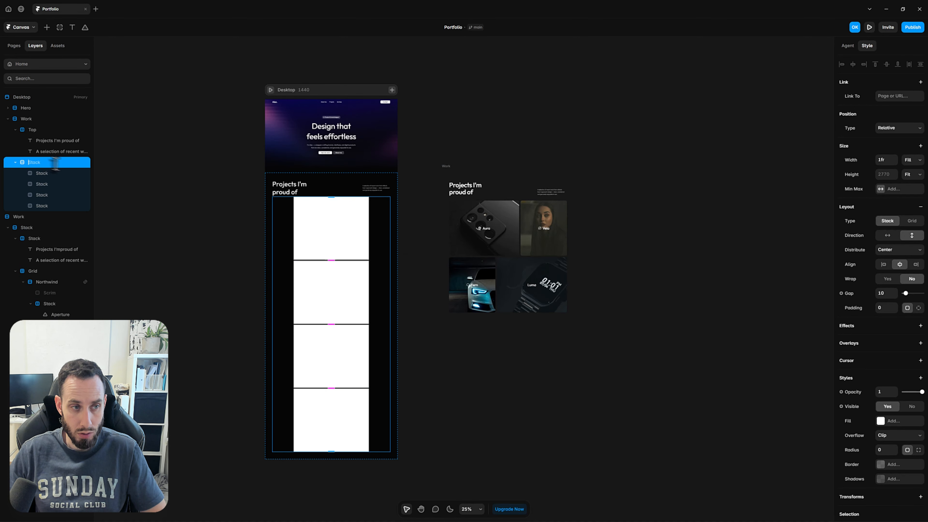
pyautogui.write('Grid')
pyautogui.press('Return')
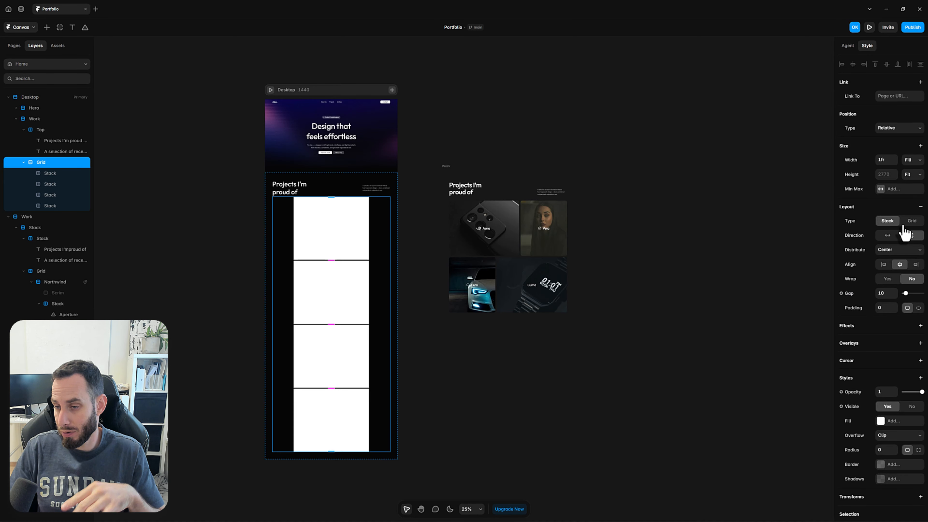
# - Switch the Grid stack's layout type to Grid and set it to 5 columns
pyautogui.click(914, 222)
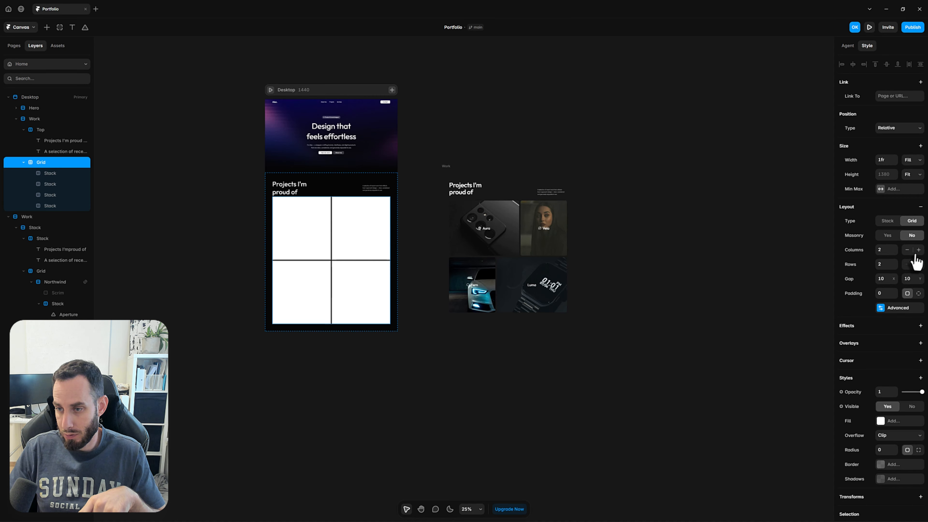
pyautogui.click(919, 249)
pyautogui.click(919, 250)
pyautogui.click(919, 250)
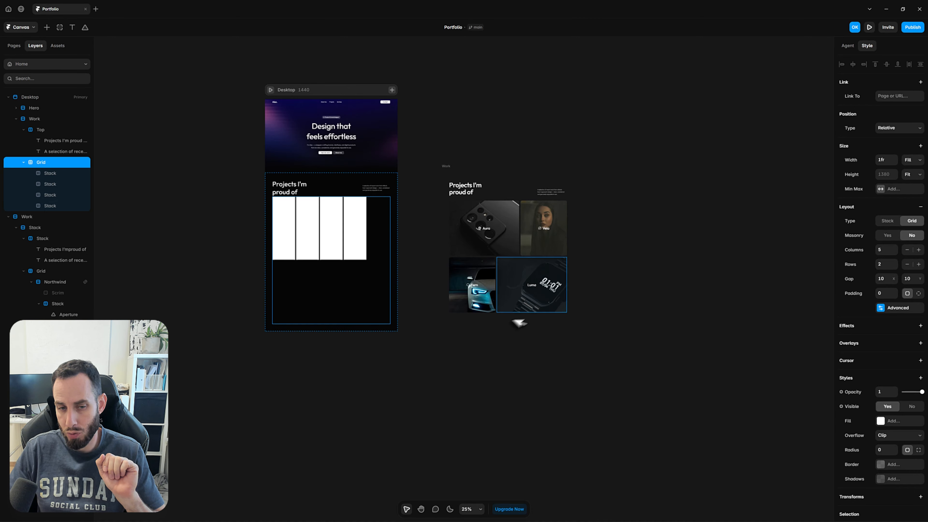
pyautogui.click(383, 373)
# - Make the first white stack in the Grid span 3 columns
pyautogui.scroll(6, 311, 252)
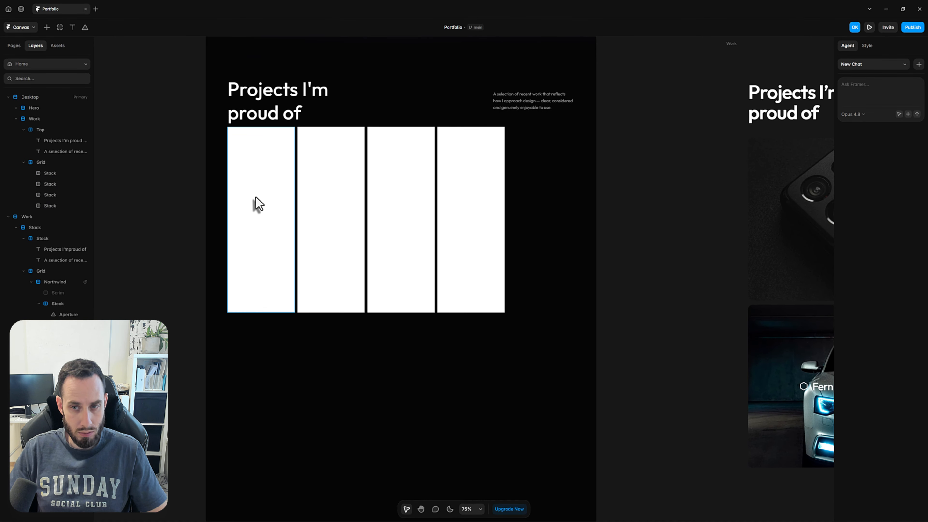
pyautogui.click(264, 212)
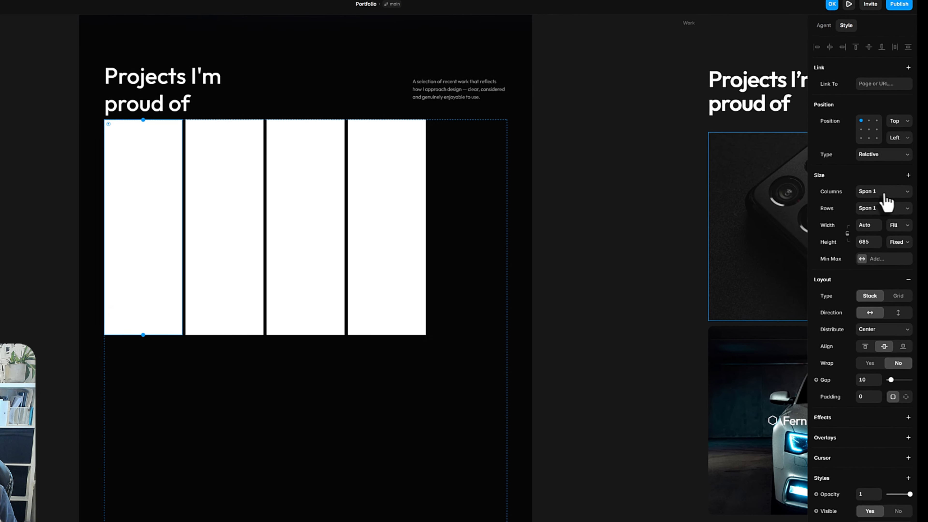
pyautogui.click(898, 190)
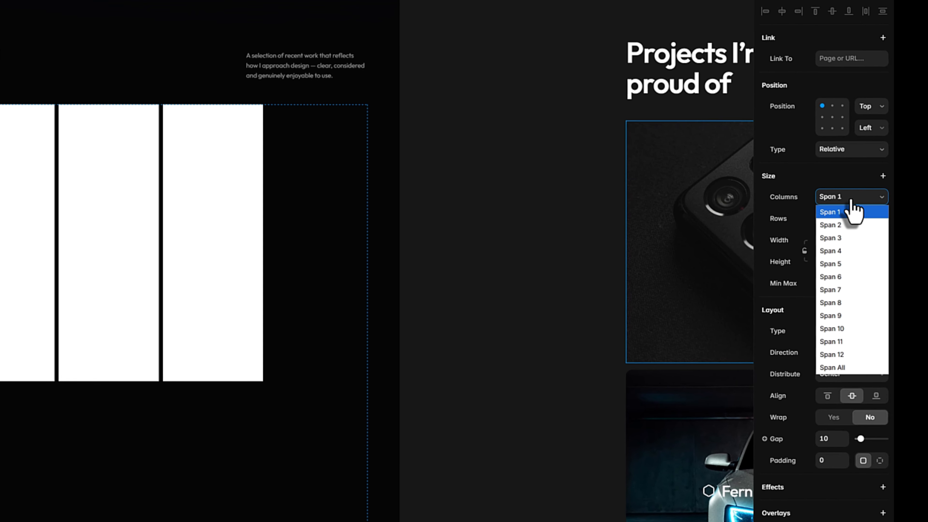
pyautogui.click(843, 240)
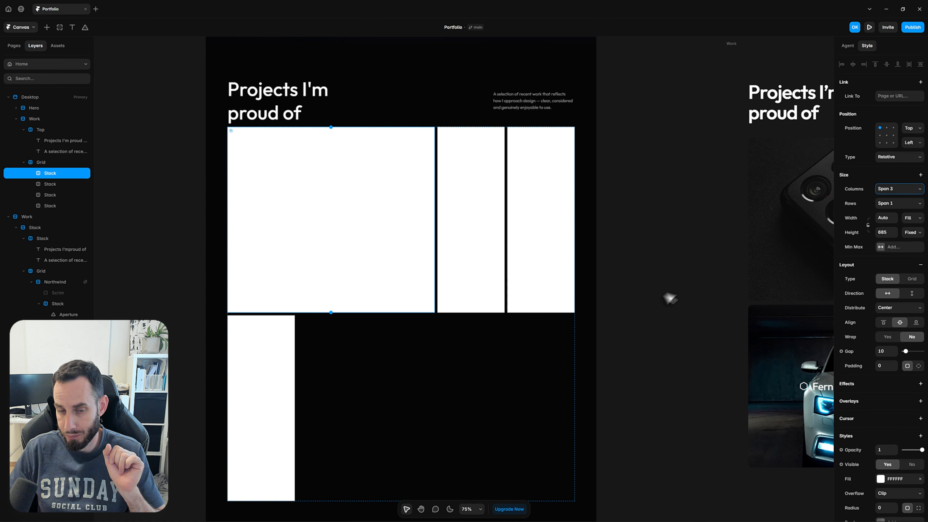
pyautogui.click(671, 299)
# - Make the second white stack in the Grid span 2 columns
pyautogui.scroll(-1, 657, 296)
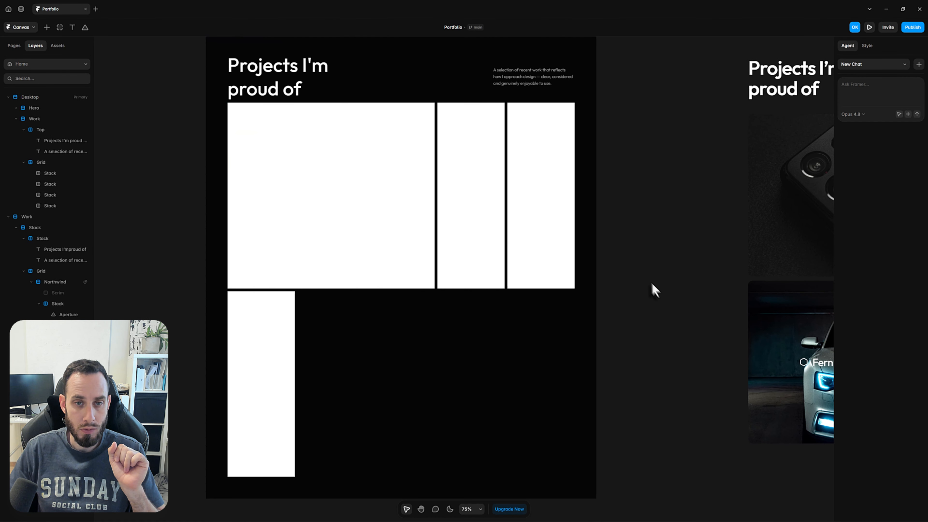
pyautogui.click(464, 194)
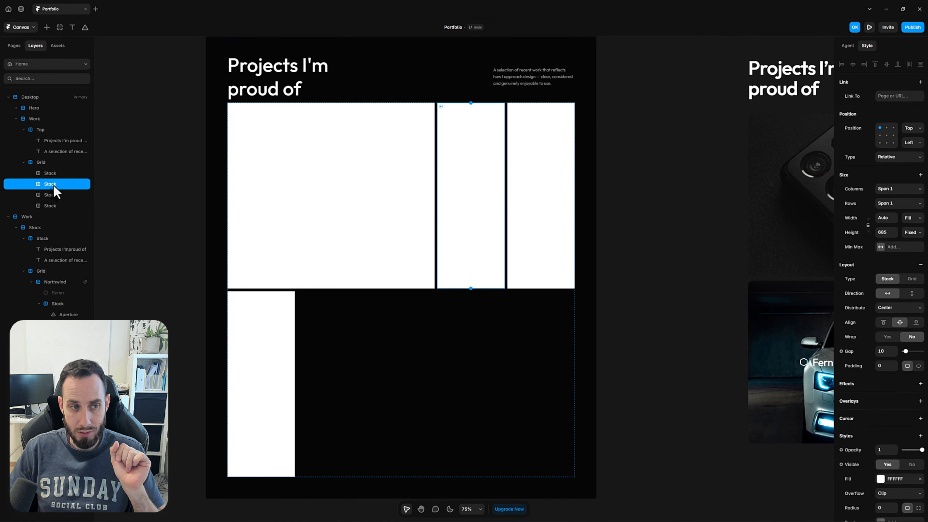
pyautogui.click(888, 189)
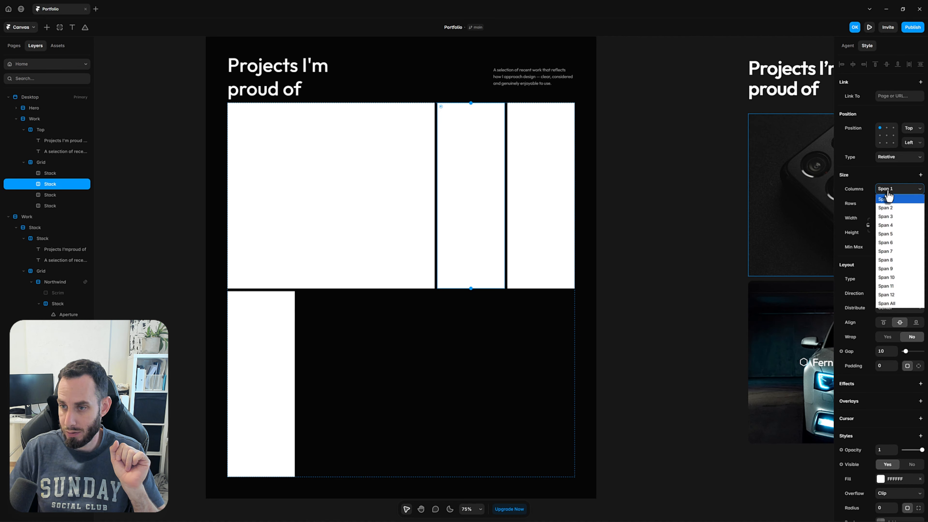
pyautogui.click(897, 208)
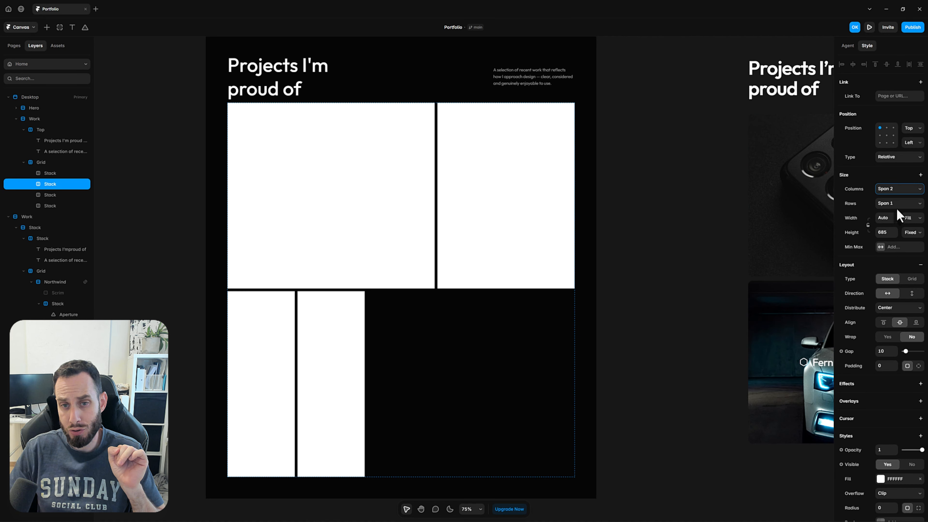
pyautogui.click(662, 287)
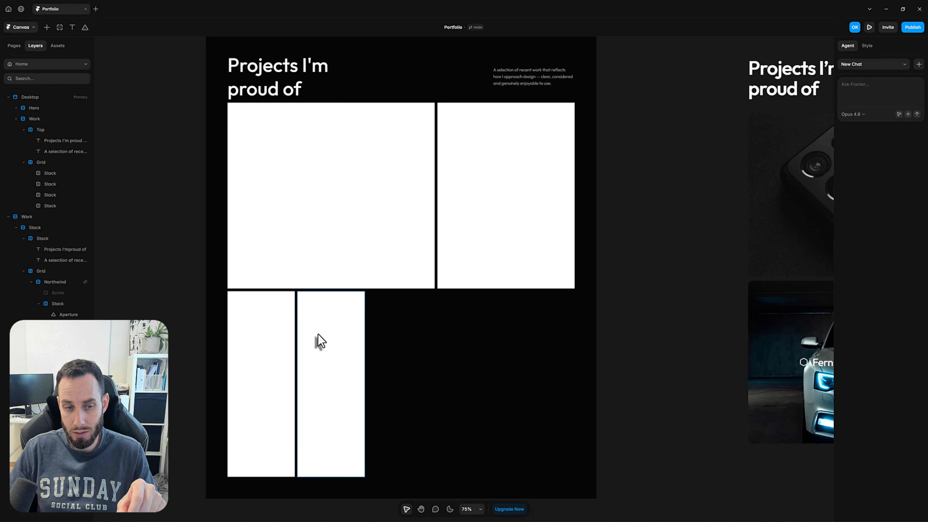
# - Make the fourth white stack in the Grid span 3 columns and the third one span 2 columns
pyautogui.click(320, 341)
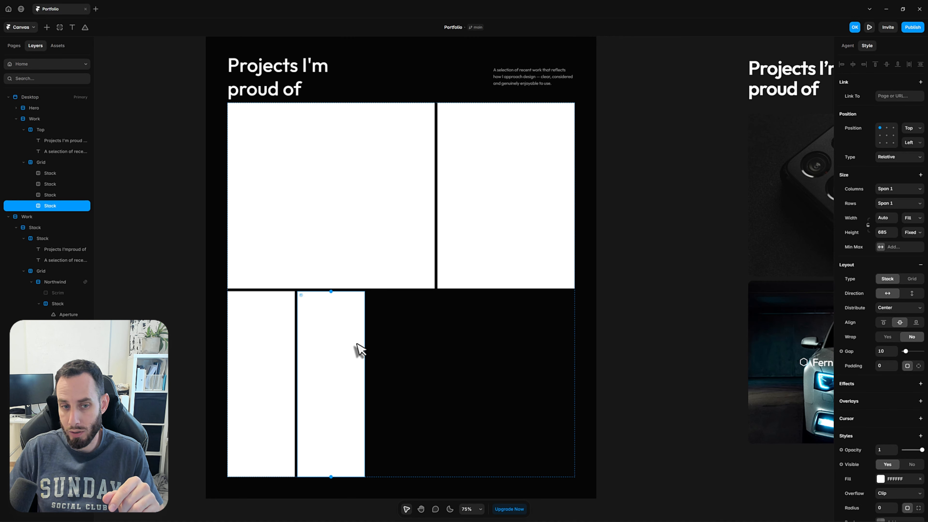
pyautogui.click(899, 190)
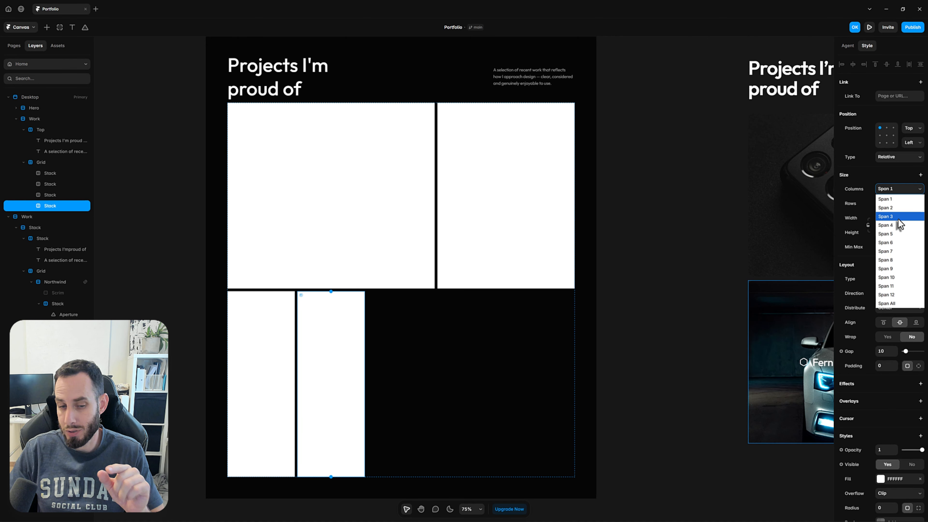
pyautogui.click(898, 218)
pyautogui.click(270, 342)
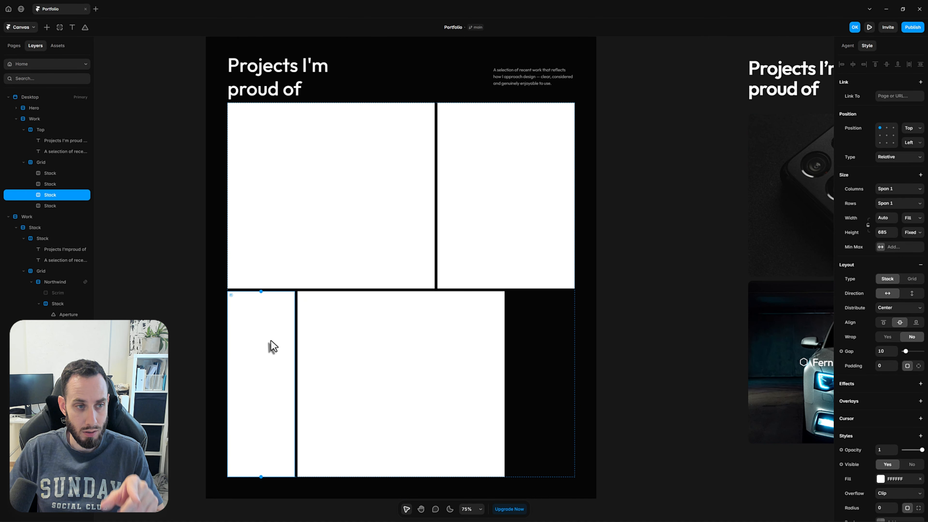
pyautogui.click(888, 192)
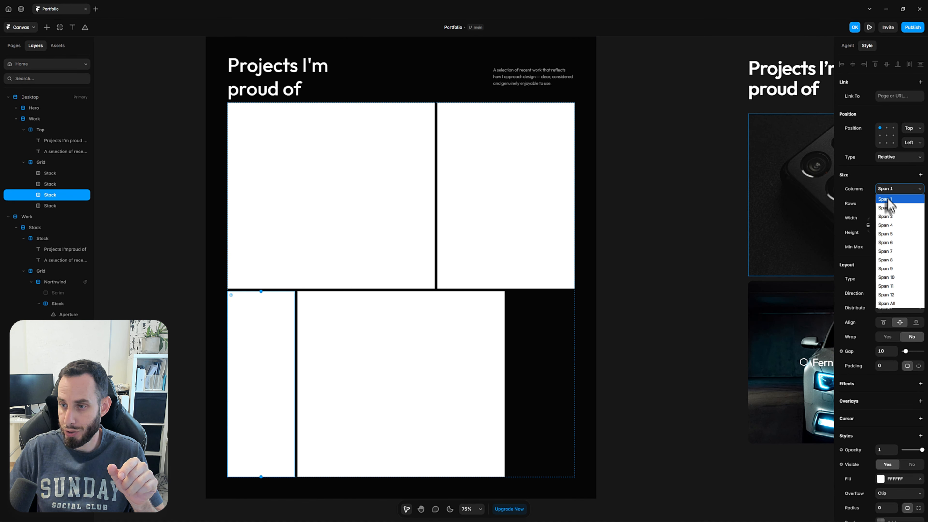
pyautogui.click(890, 211)
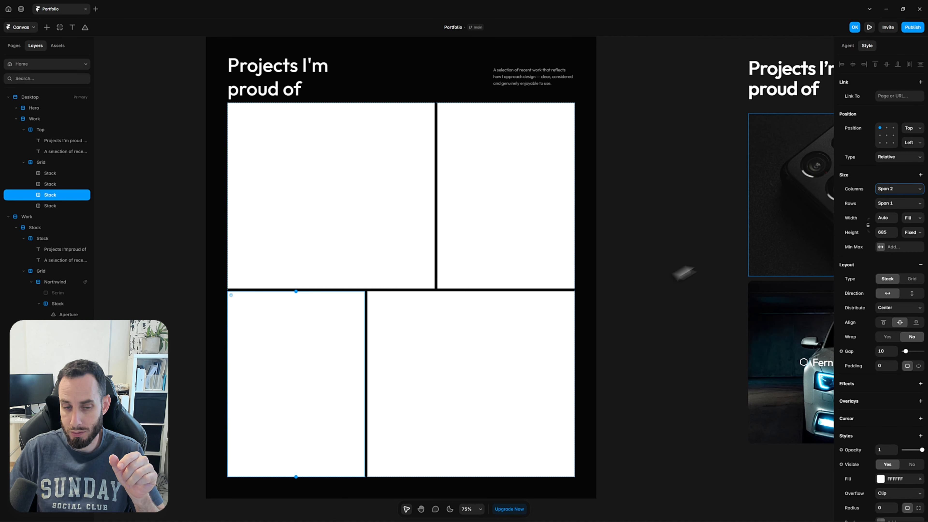
pyautogui.click(653, 406)
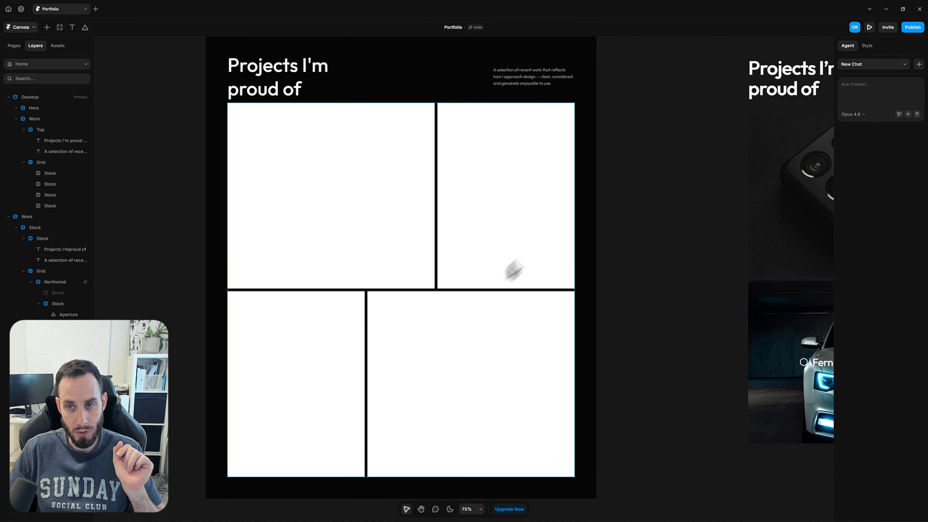
# - Set the Work stack's gap between the heading row and the Grid to 64
pyautogui.moveTo(632, 192); pyautogui.dragTo(572, 261)
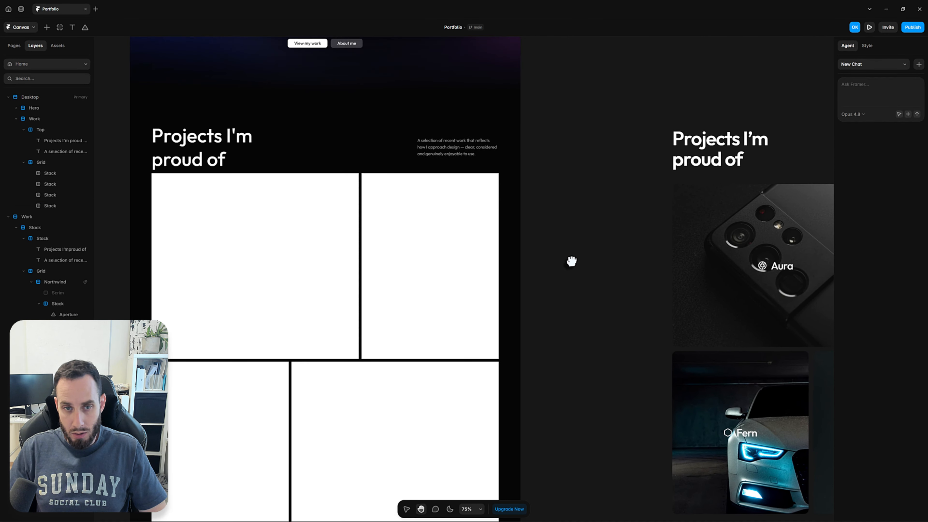
pyautogui.click(417, 176)
pyautogui.click(509, 183)
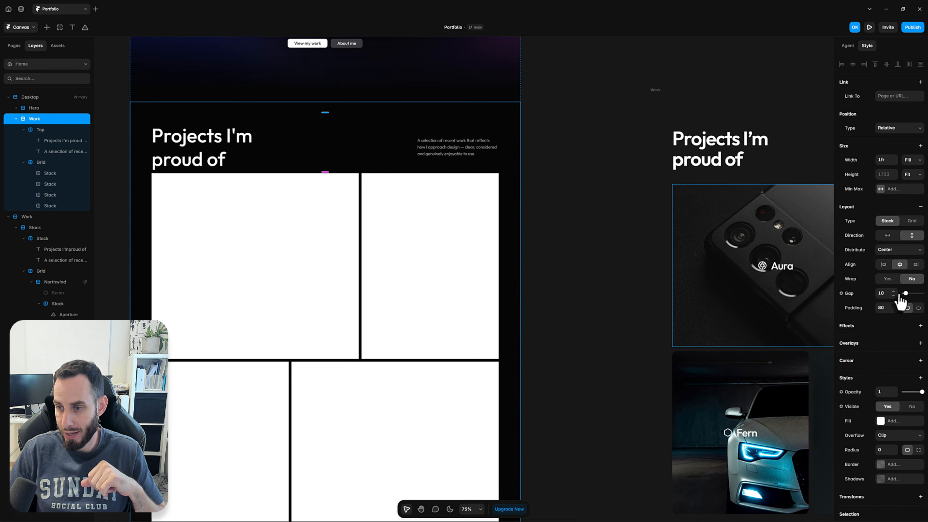
pyautogui.moveTo(907, 299); pyautogui.dragTo(917, 300)
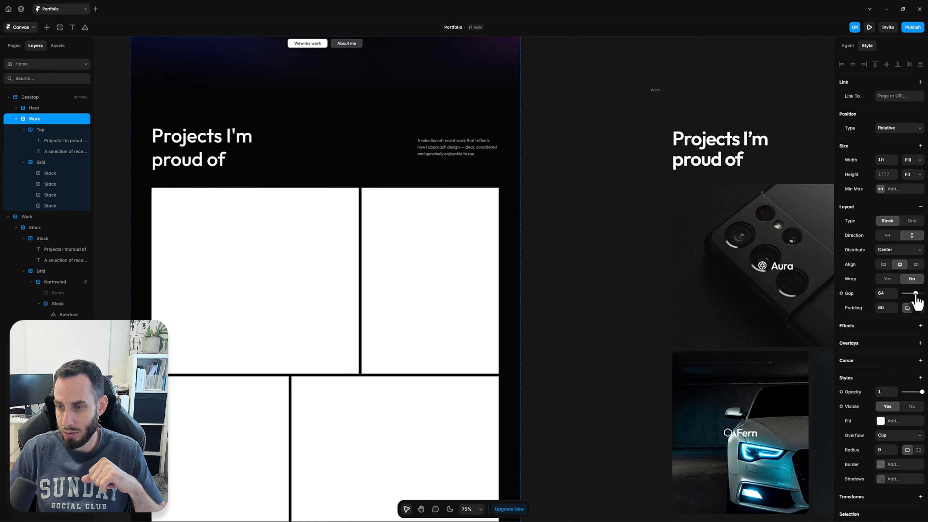
pyautogui.click(570, 342)
# - Replace the first Grid stack's white fill with the image pascal-m-f4_W0SjqxYE-unsplash.jpg
pyautogui.moveTo(569, 296); pyautogui.dragTo(522, 197)
pyautogui.scroll(-5, 557, 199)
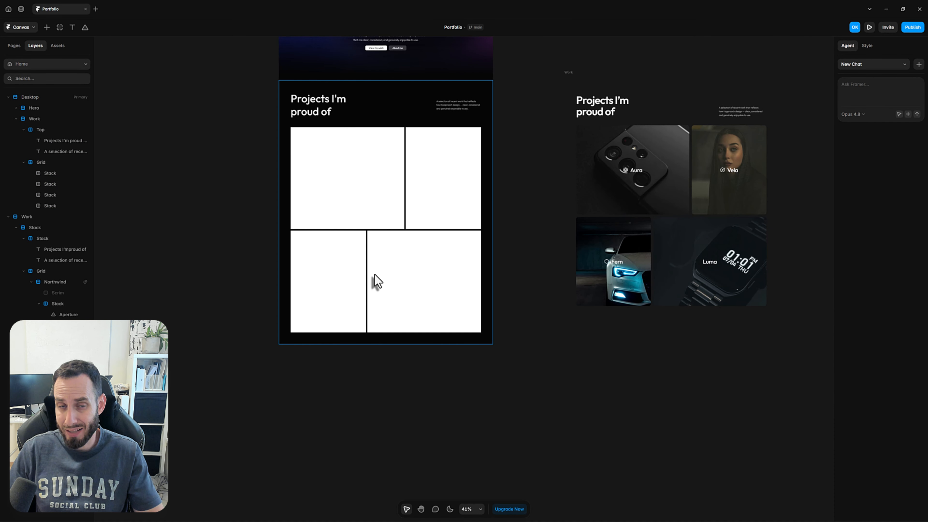
pyautogui.click(349, 205)
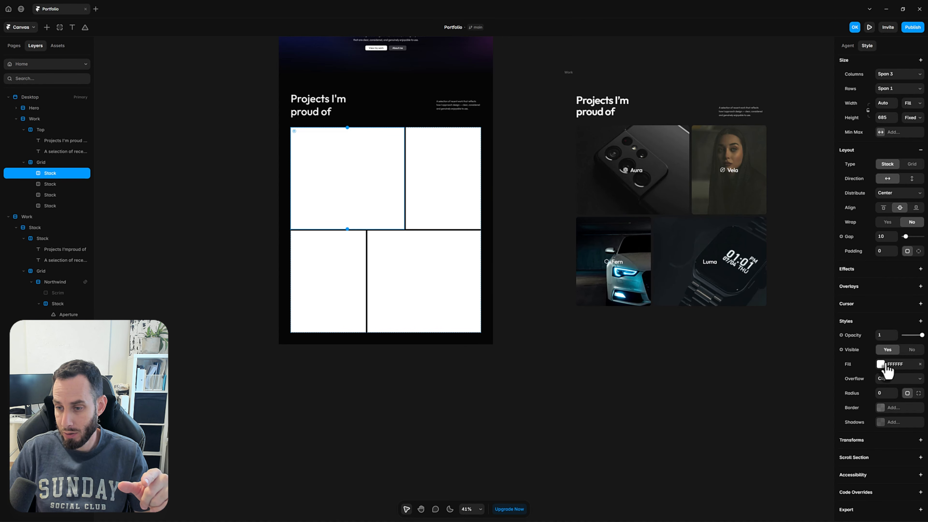
pyautogui.click(881, 364)
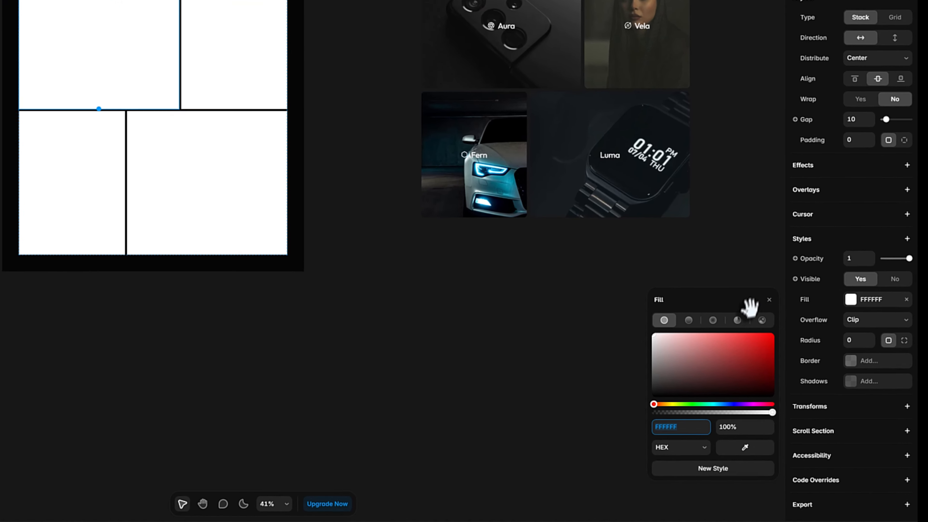
pyautogui.click(813, 373)
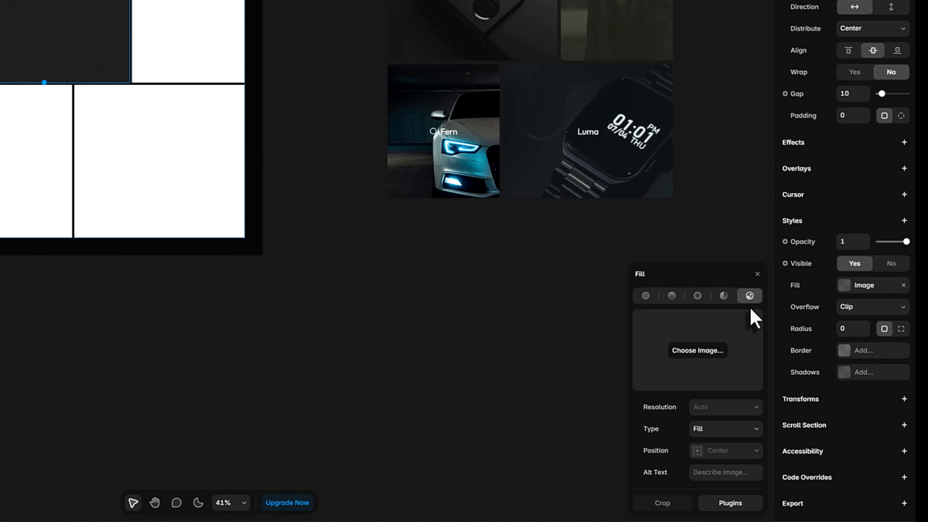
pyautogui.click(717, 357)
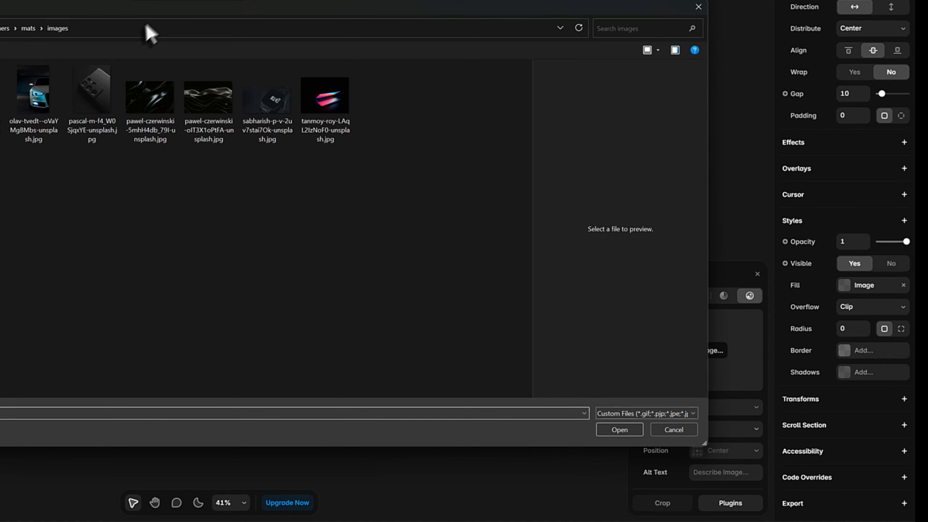
pyautogui.doubleClick(85, 120)
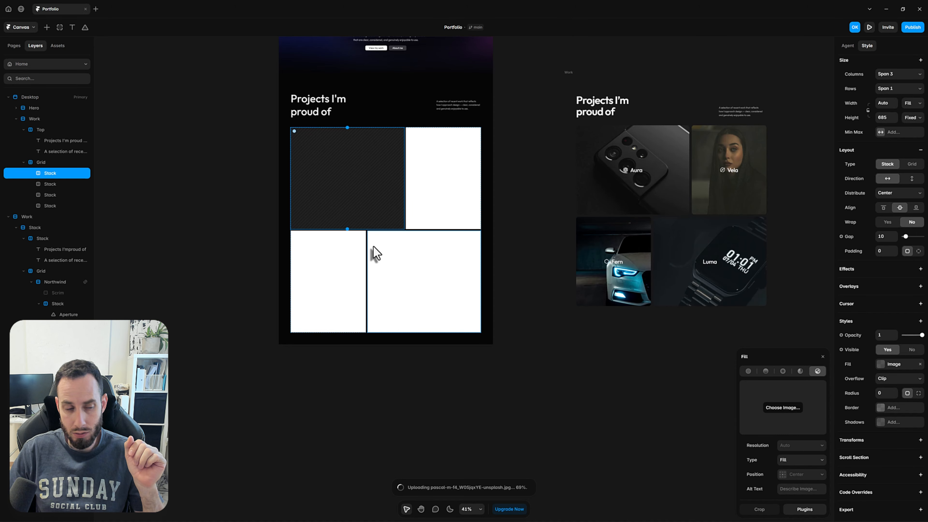
pyautogui.click(413, 375)
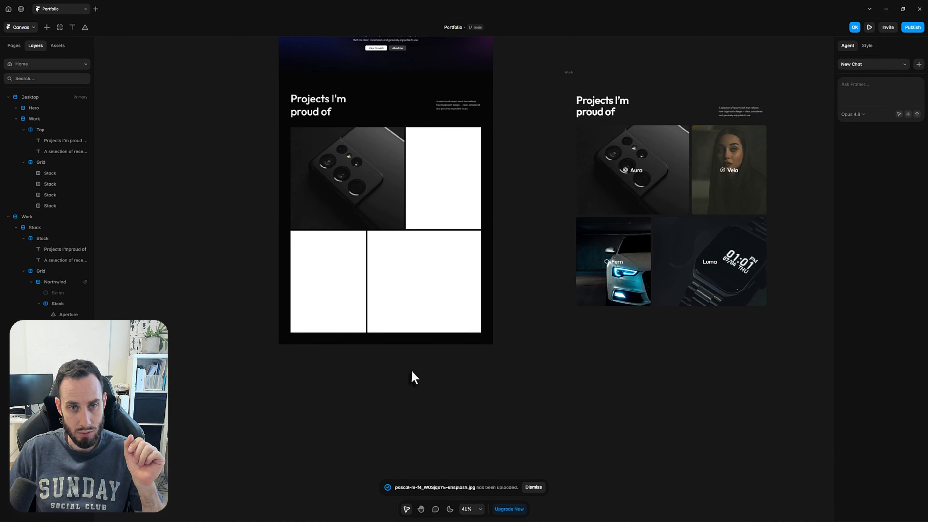
# - Change the second Grid stack's fill type from solid colour to image
pyautogui.click(461, 182)
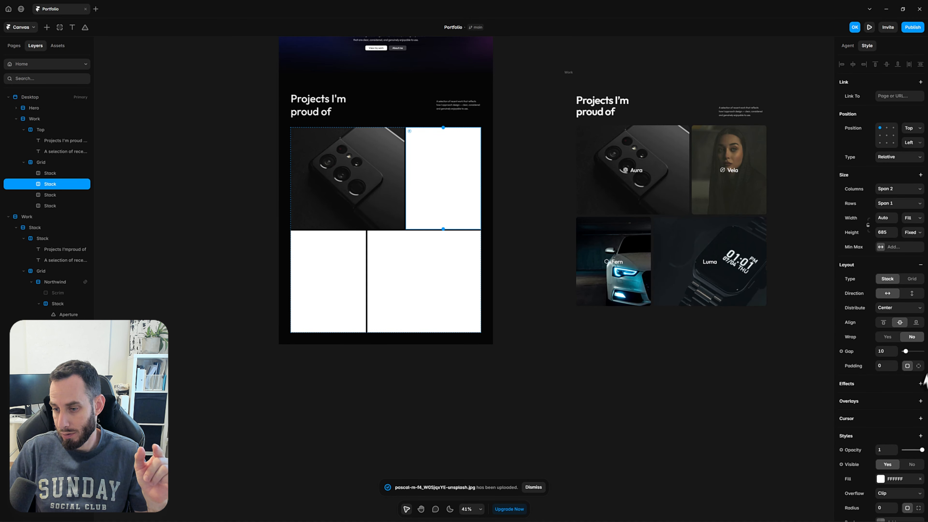
pyautogui.scroll(-3, 906, 365)
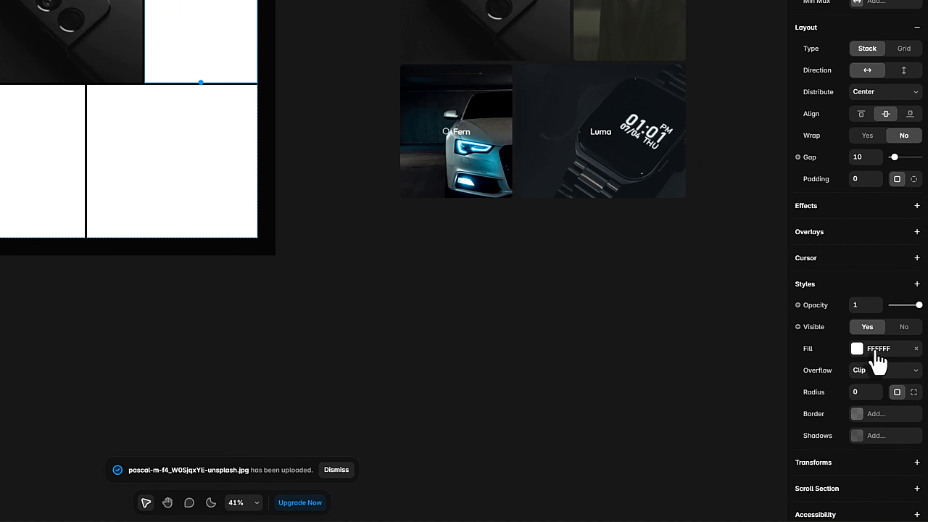
pyautogui.click(898, 402)
pyautogui.click(768, 346)
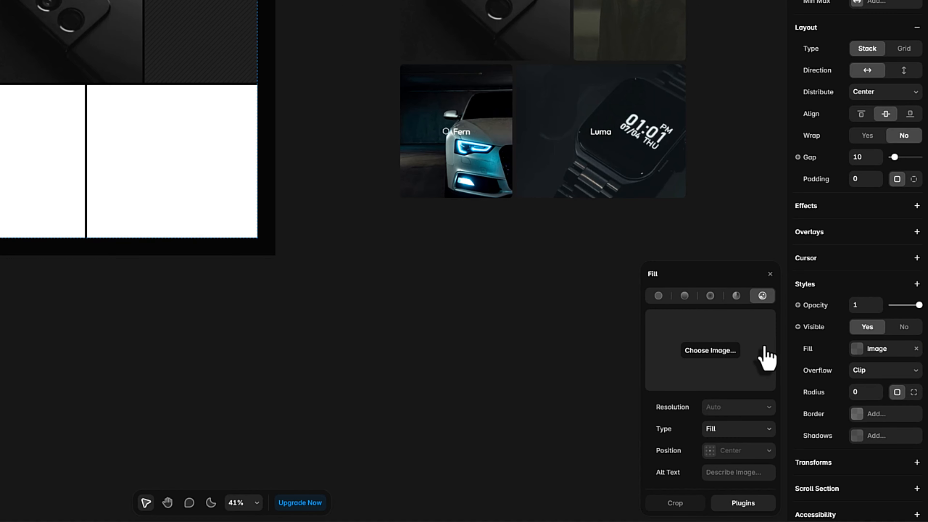
pyautogui.click(711, 353)
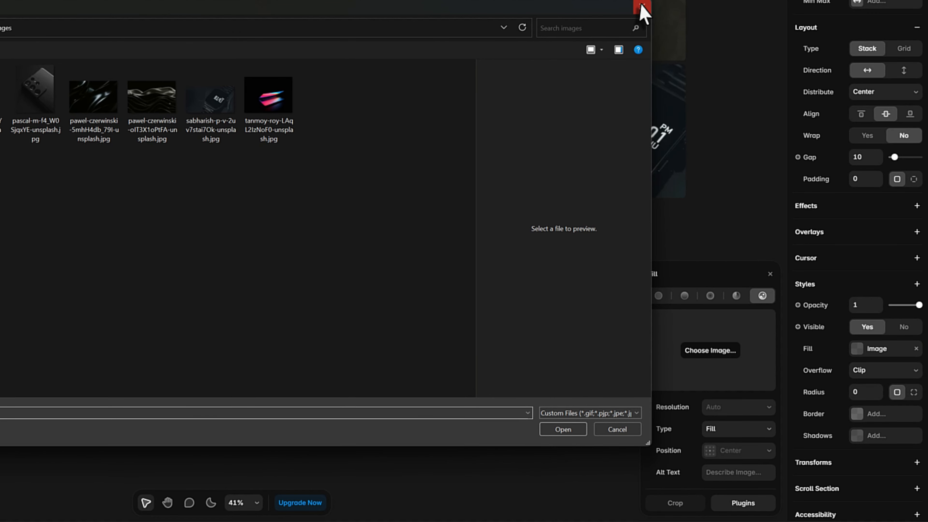
pyautogui.click(642, 6)
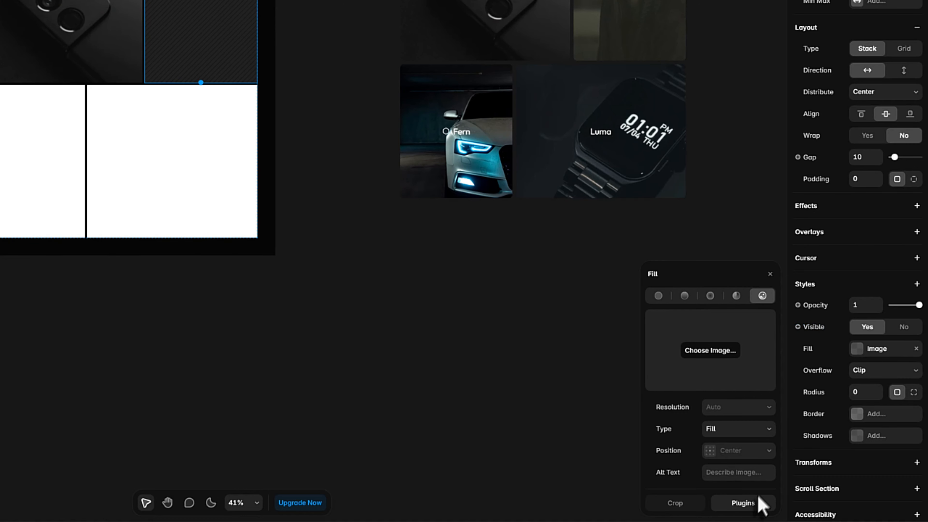
pyautogui.click(750, 510)
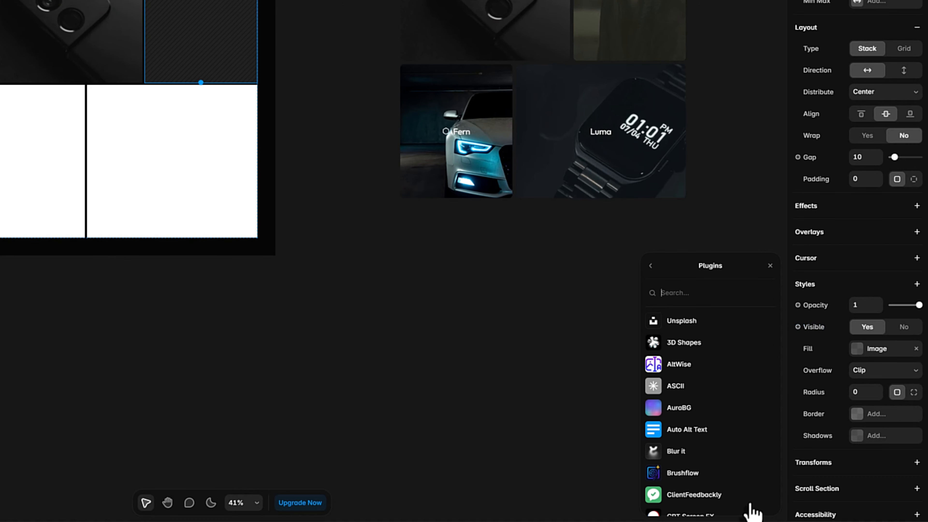
pyautogui.click(648, 266)
pyautogui.click(745, 505)
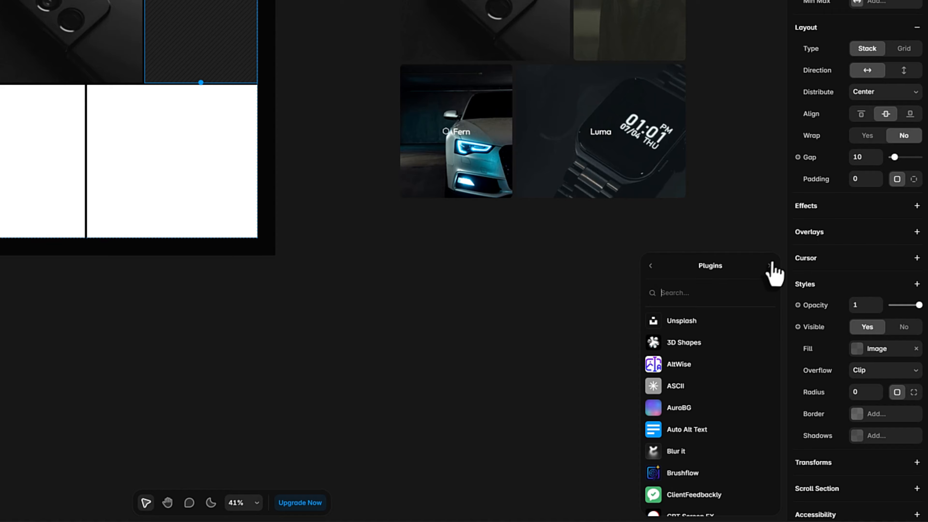
pyautogui.click(447, 331)
pyautogui.click(218, 65)
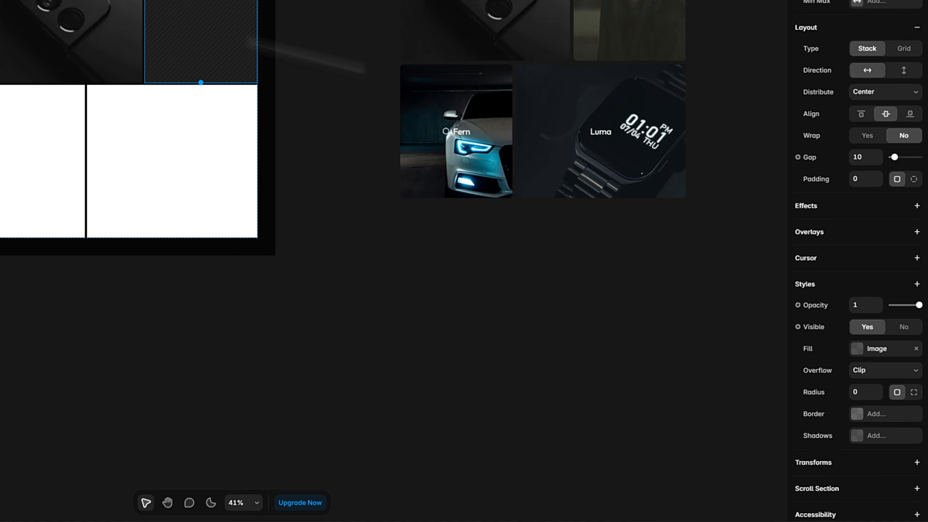
# - Open the Unsplash plugin as the image source for the second Grid stack's fill
pyautogui.click(871, 350)
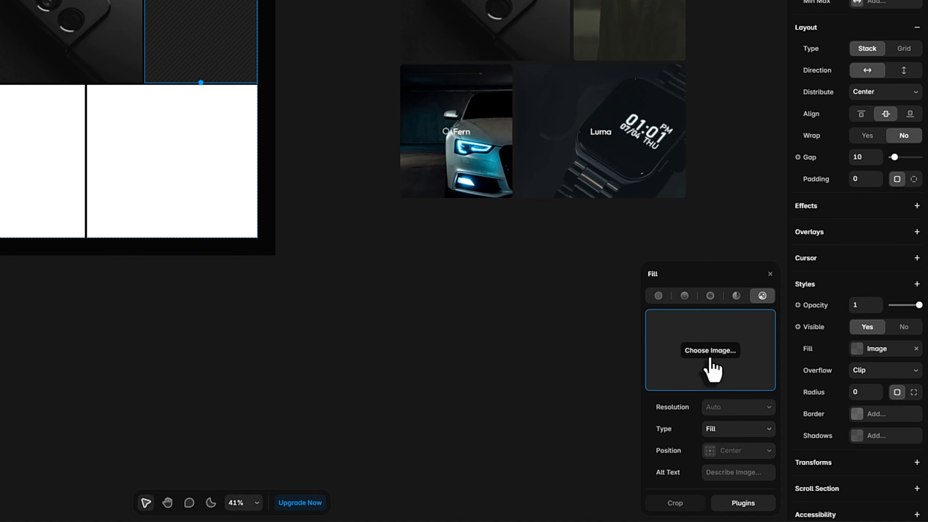
pyautogui.click(744, 503)
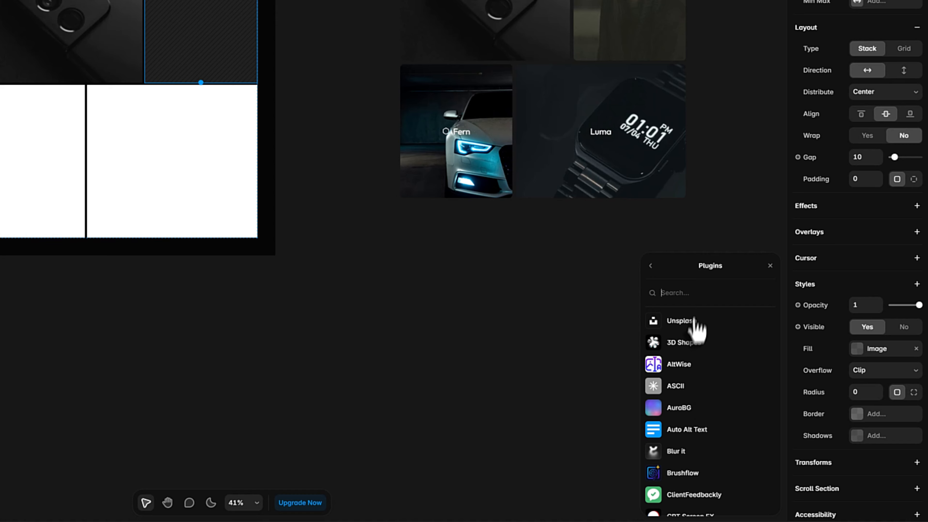
pyautogui.scroll(-10, 710, 424)
pyautogui.scroll(10, 708, 439)
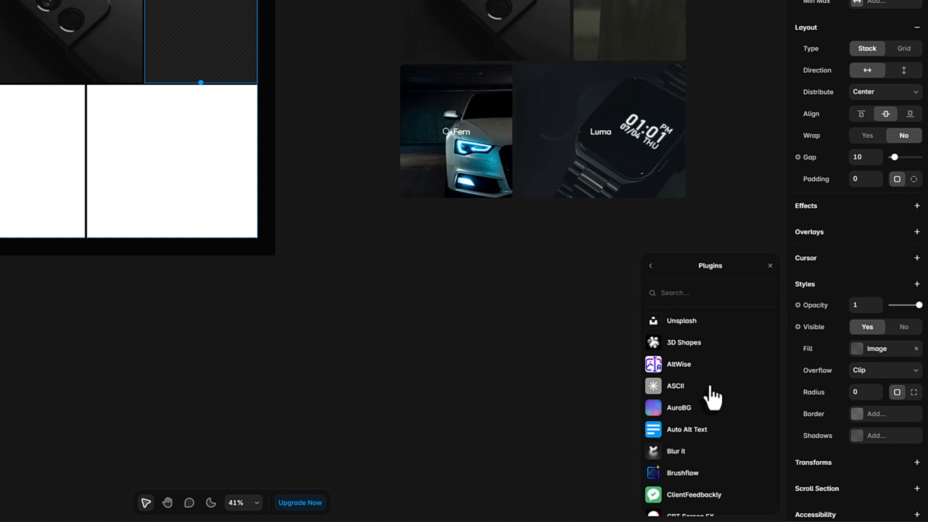
pyautogui.scroll(-10, 710, 388)
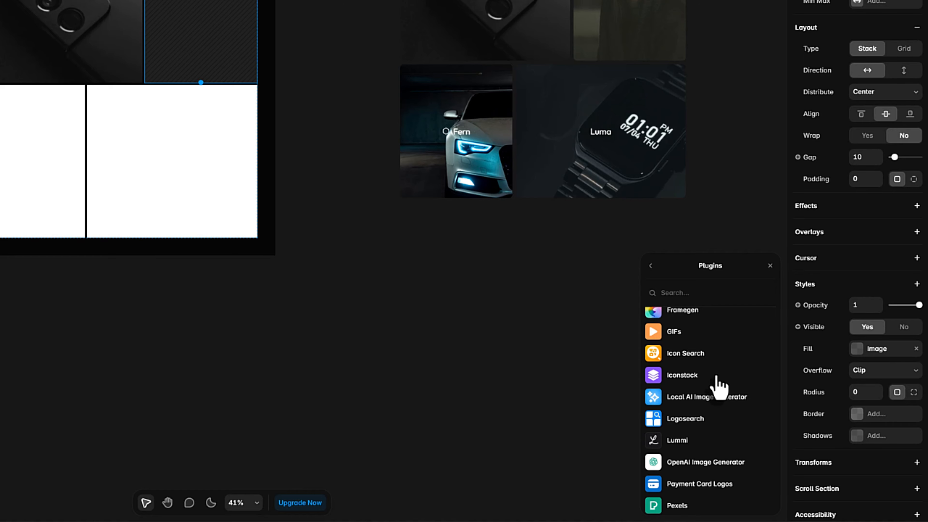
pyautogui.scroll(10, 718, 388)
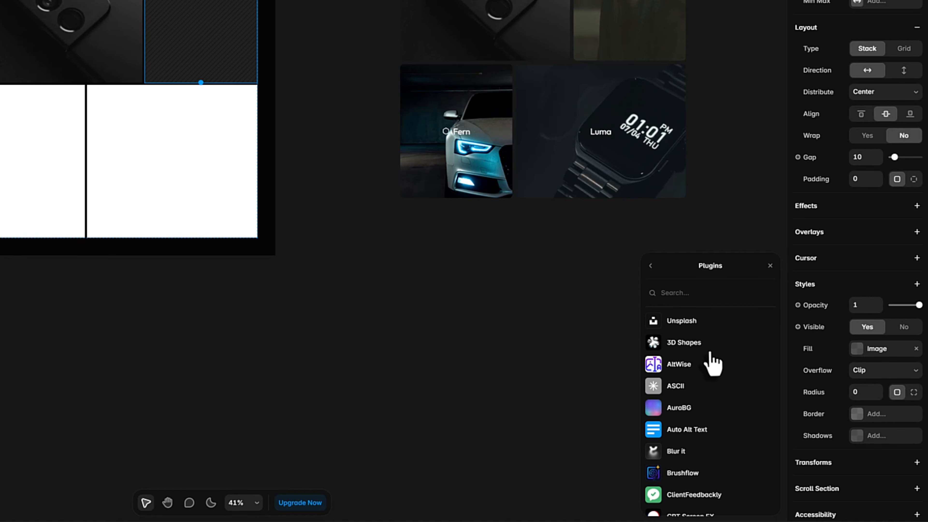
pyautogui.click(689, 327)
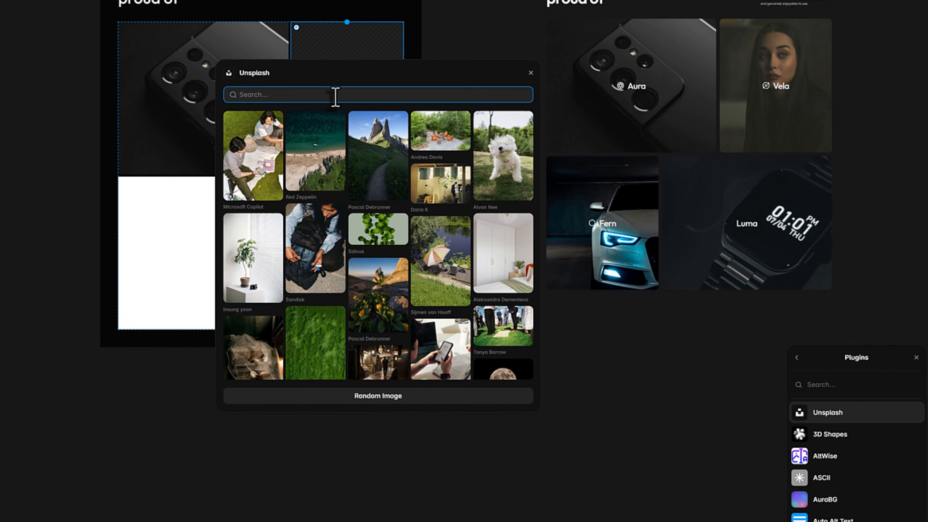
# - Search Unsplash for "portrait dark" and fill the second Grid stack with the portrait of the veiled woman used in the reference
pyautogui.write('portr')
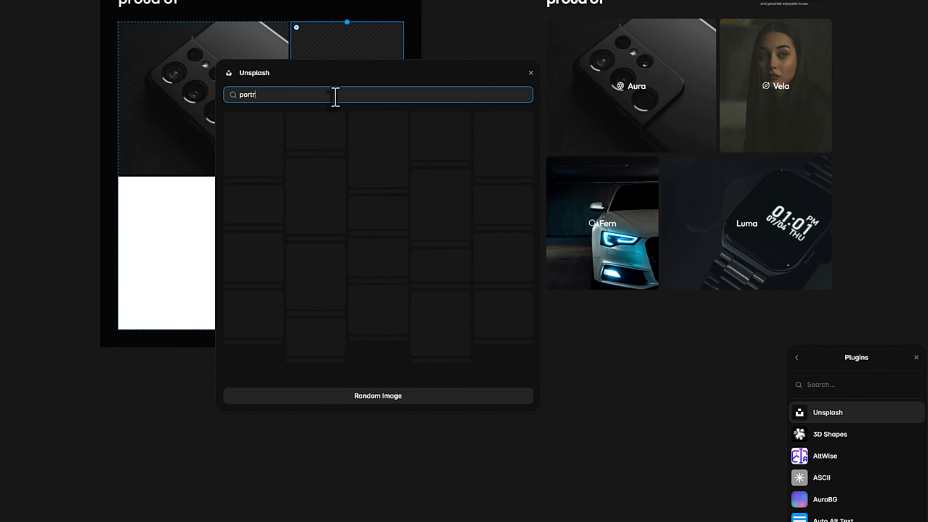
pyautogui.write('ait dark')
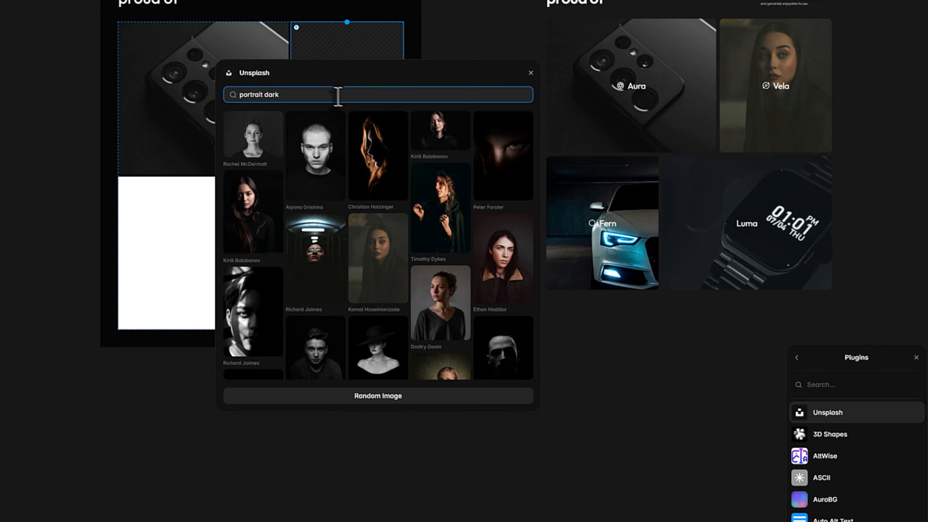
pyautogui.click(383, 253)
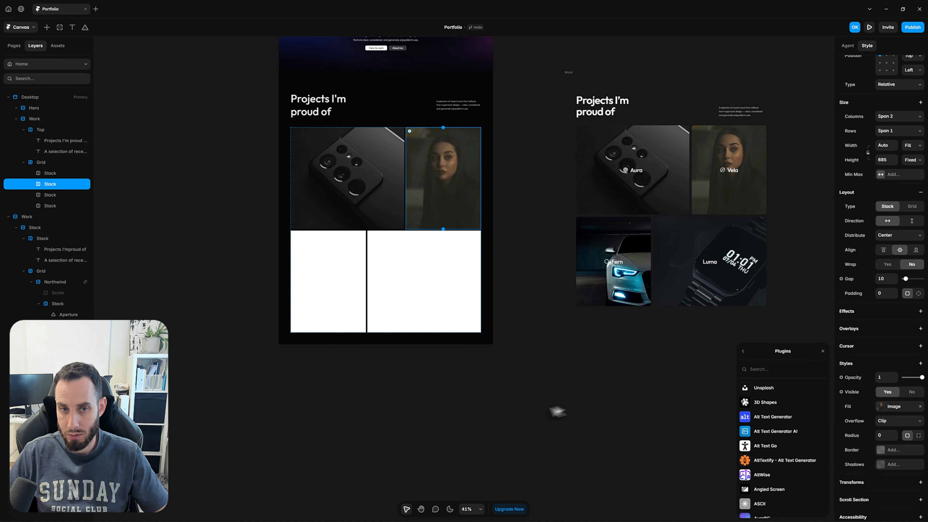
pyautogui.click(465, 404)
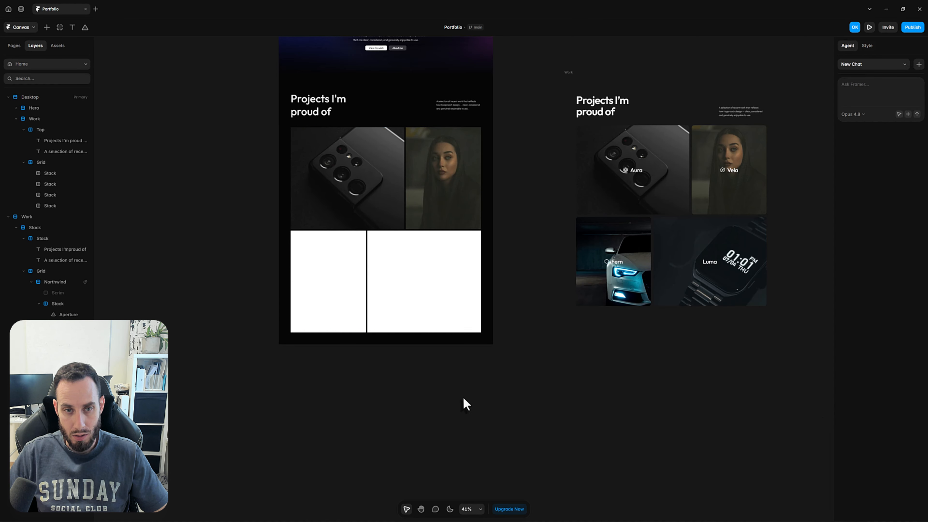
# - Replace the third Grid stack's white fill with the image olav-tvedt--oVaYMgBMbs-unsplash.jpg
pyautogui.click(339, 277)
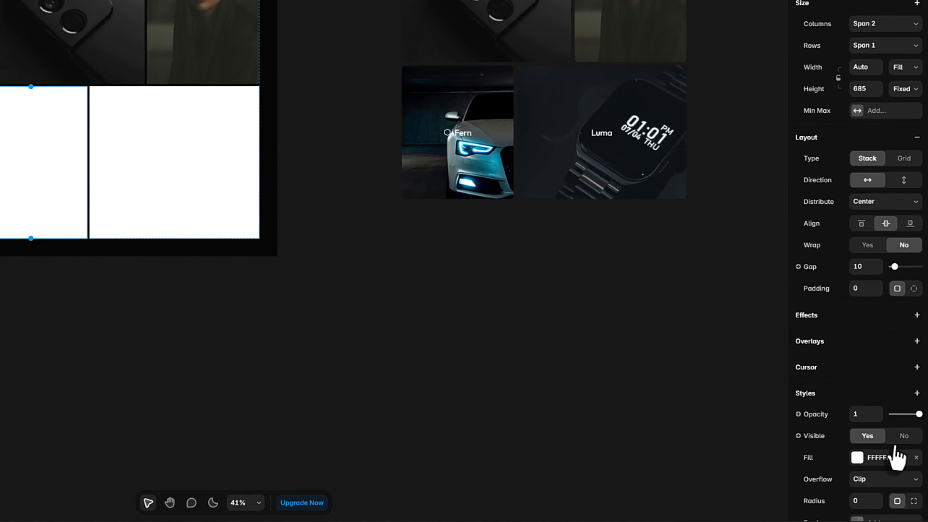
pyautogui.click(878, 463)
pyautogui.click(763, 295)
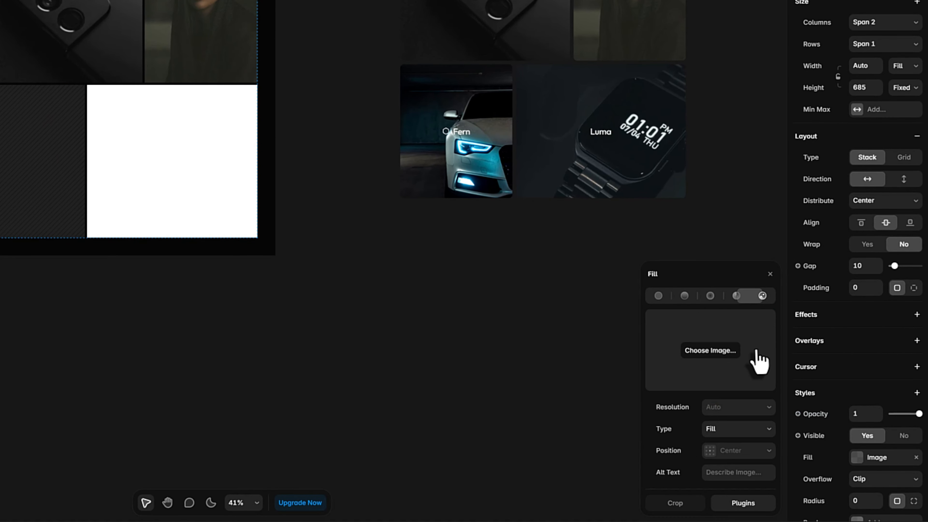
pyautogui.click(715, 351)
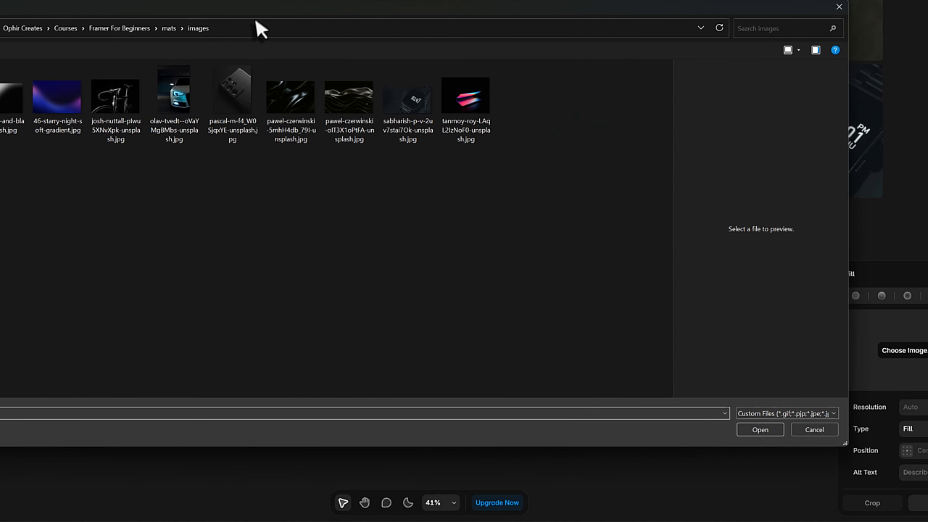
pyautogui.doubleClick(172, 79)
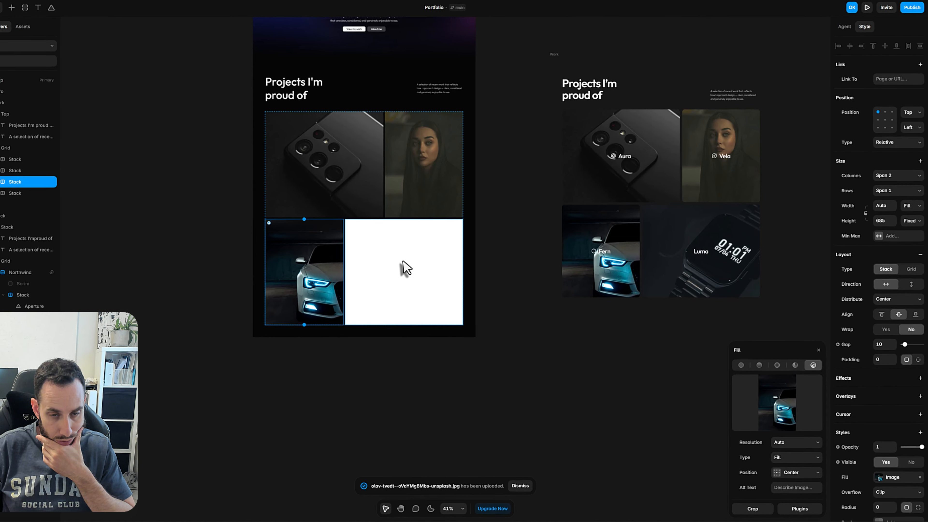
# - Replace the fourth Grid stack's white fill with the image sabharish-p-v-2uv7stai7Ok-unsplash.jpg
pyautogui.click(405, 268)
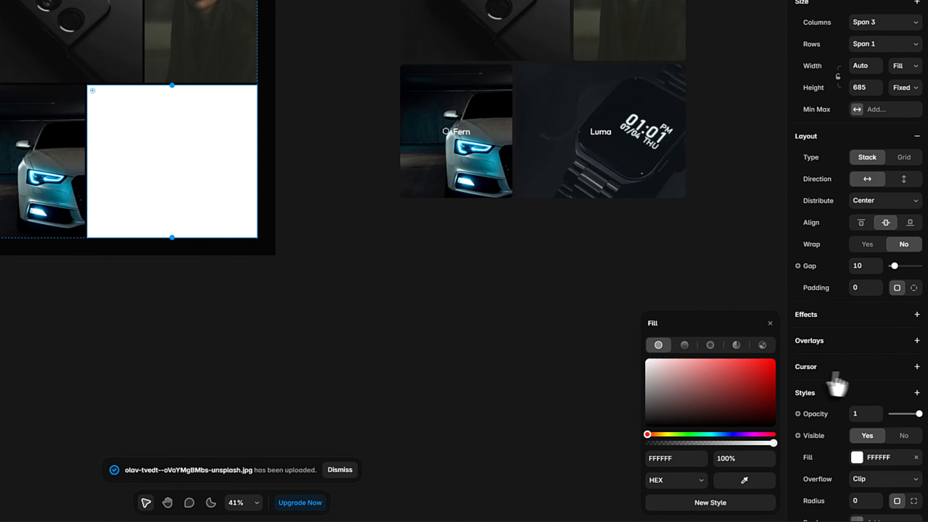
pyautogui.click(737, 345)
pyautogui.click(763, 344)
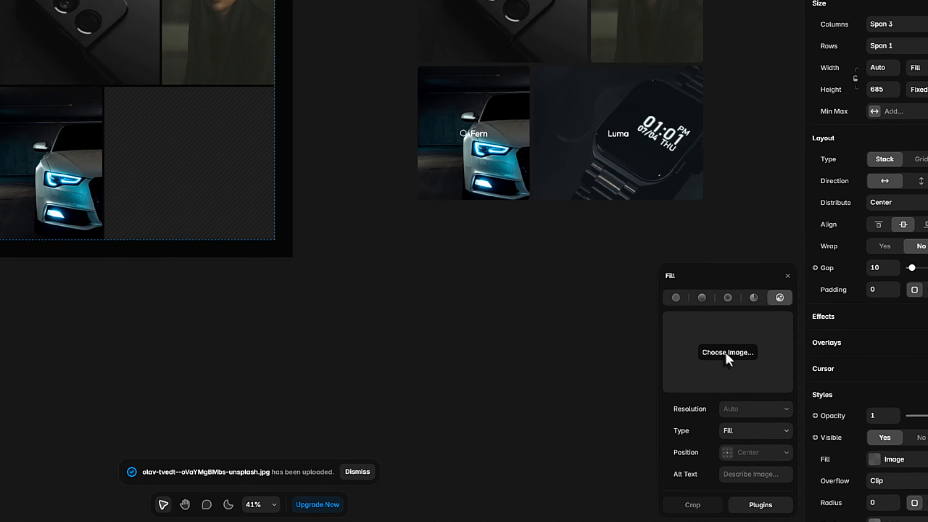
pyautogui.click(728, 353)
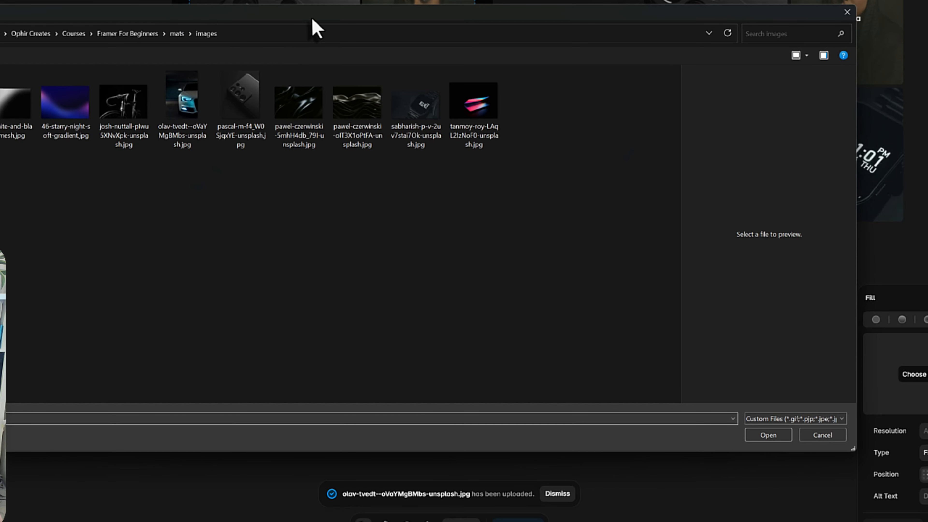
pyautogui.moveTo(320, 26); pyautogui.dragTo(274, 3)
pyautogui.doubleClick(369, 99)
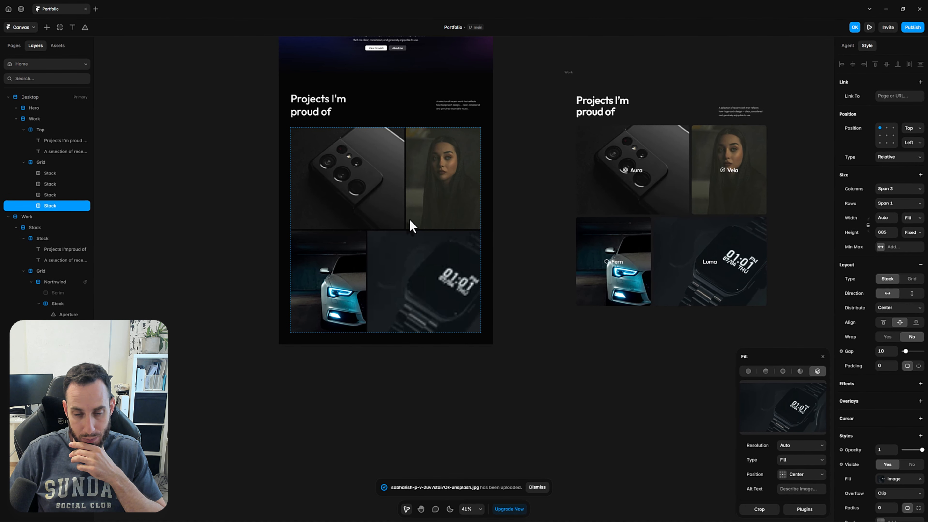
pyautogui.click(514, 398)
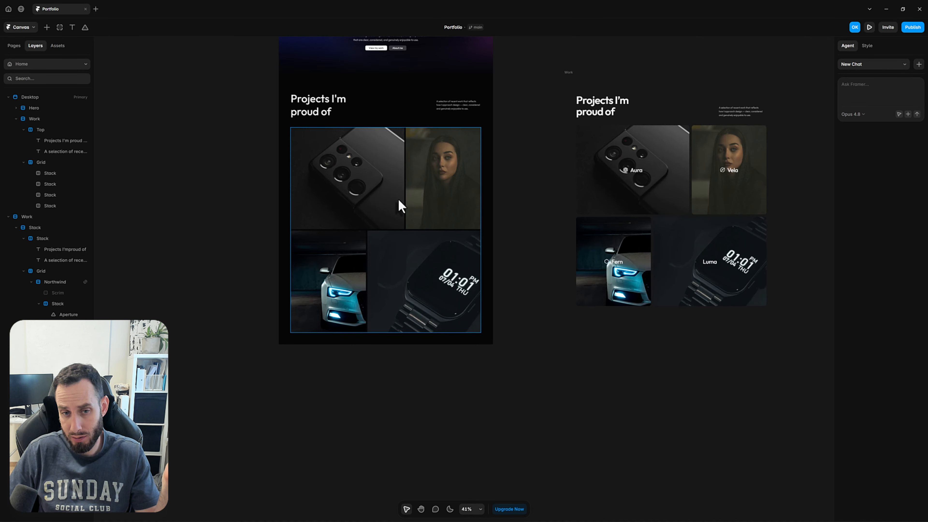
# - Examine the size settings of the project cards in the reference Work section
pyautogui.scroll(2, 533, 203)
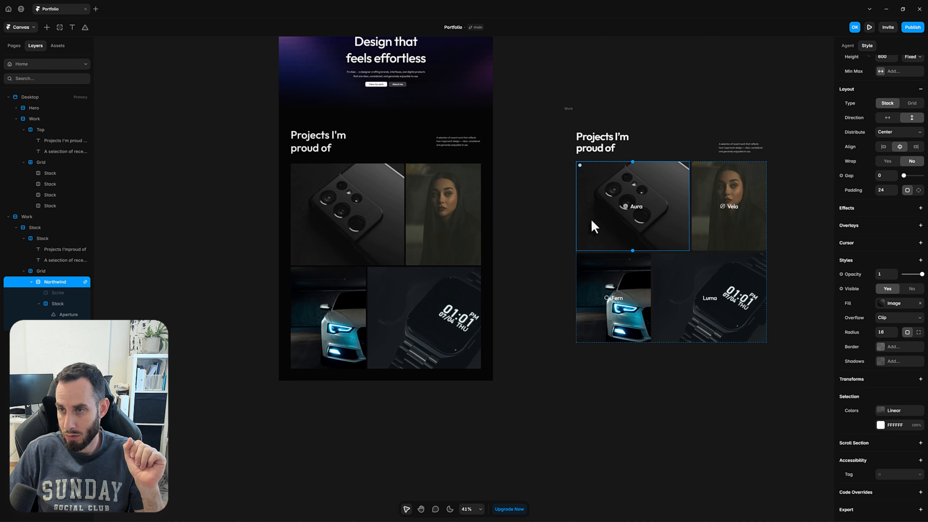
pyautogui.scroll(2, 816, 196)
pyautogui.scroll(3, 910, 124)
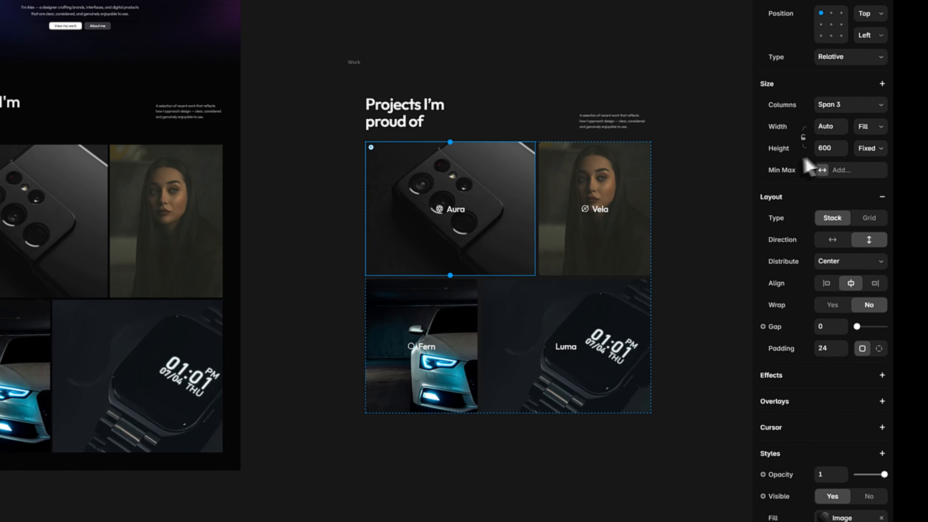
pyautogui.click(606, 241)
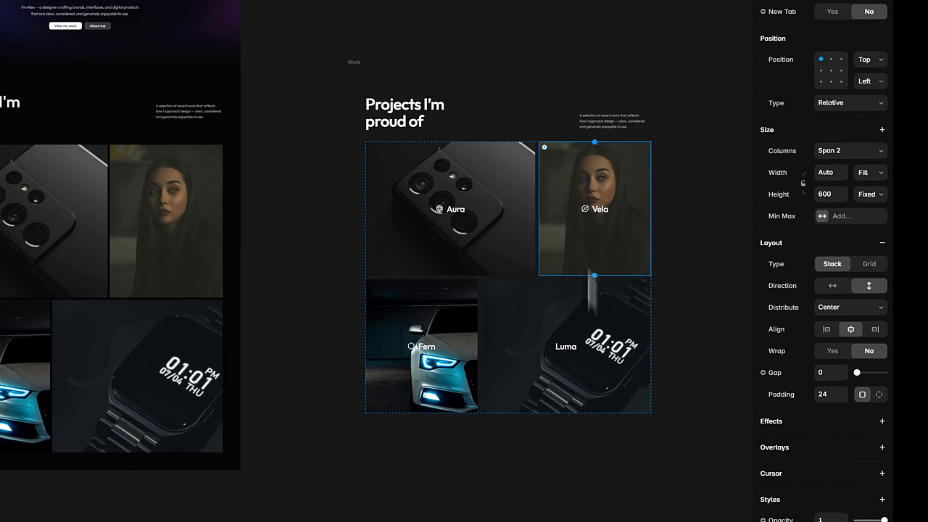
pyautogui.click(582, 351)
pyautogui.click(404, 358)
# - Try to set the height of only the first Grid stack to 600
pyautogui.click(14, 253)
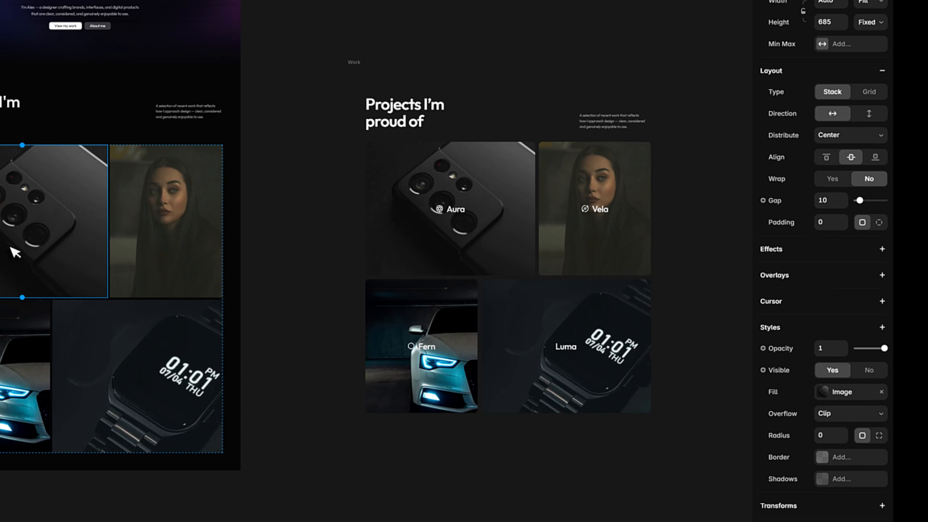
pyautogui.scroll(3, 833, 73)
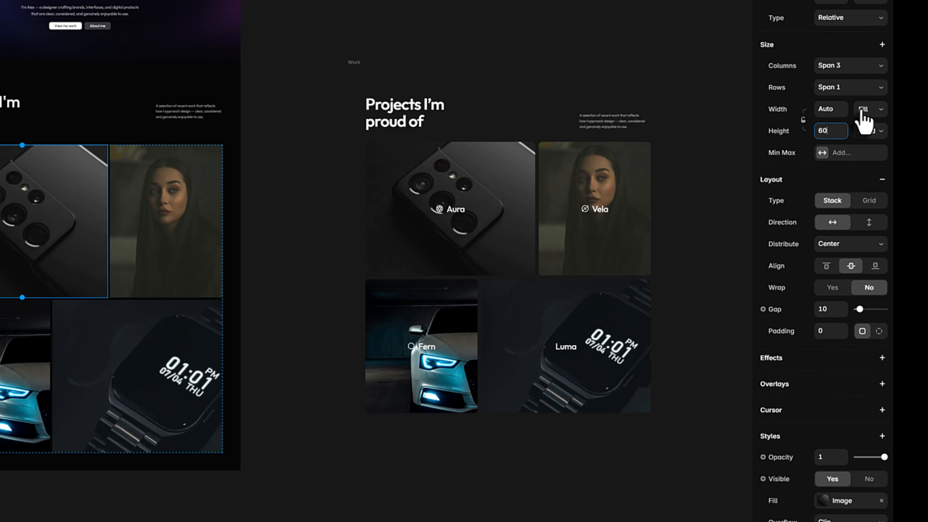
pyautogui.write('5')
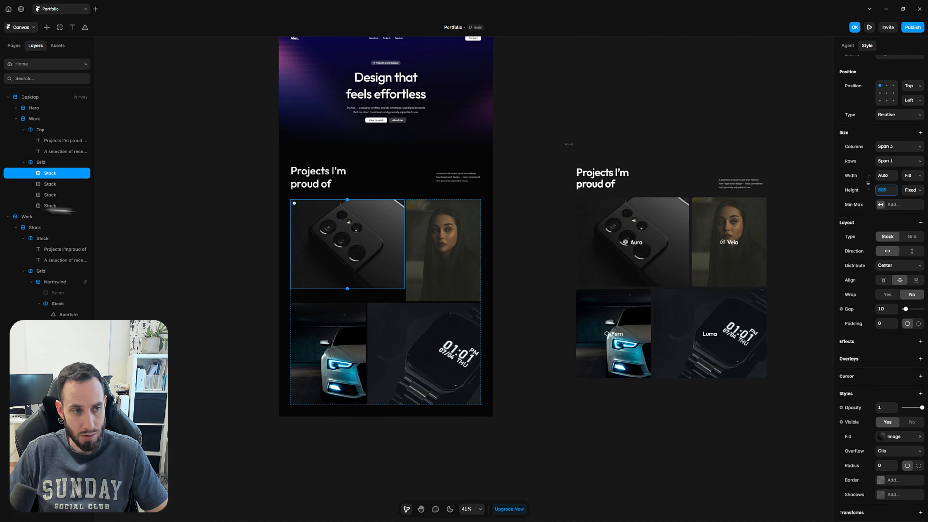
pyautogui.click(161, 245)
# - Set the height of all four Grid stacks together to 600
pyautogui.click(44, 174)
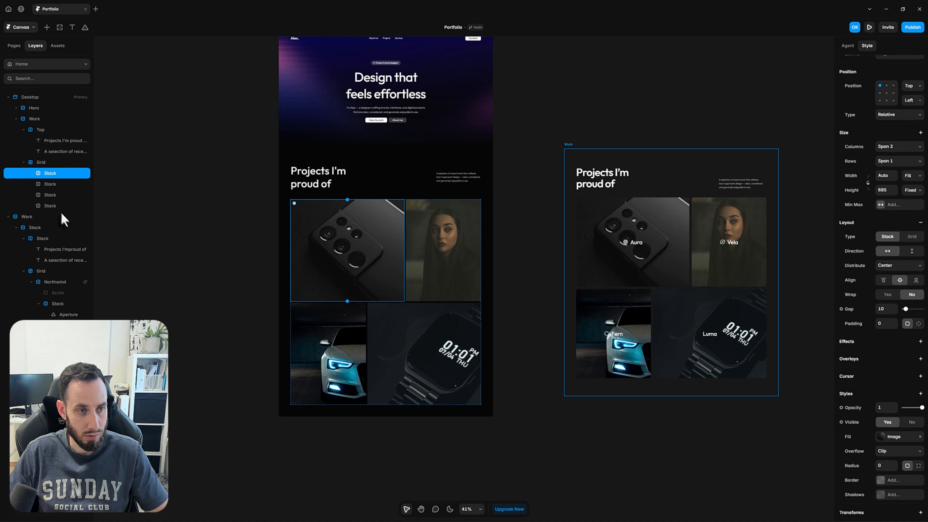
pyautogui.keyDown('shift'); pyautogui.click(55, 204); pyautogui.keyUp('shift')
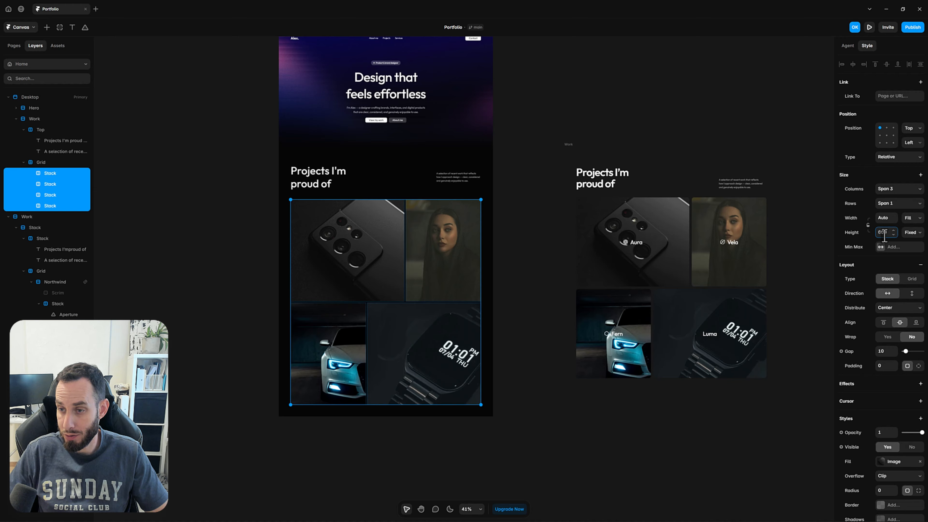
pyautogui.click(884, 237)
pyautogui.write('600')
pyautogui.press('Return')
pyautogui.click(502, 338)
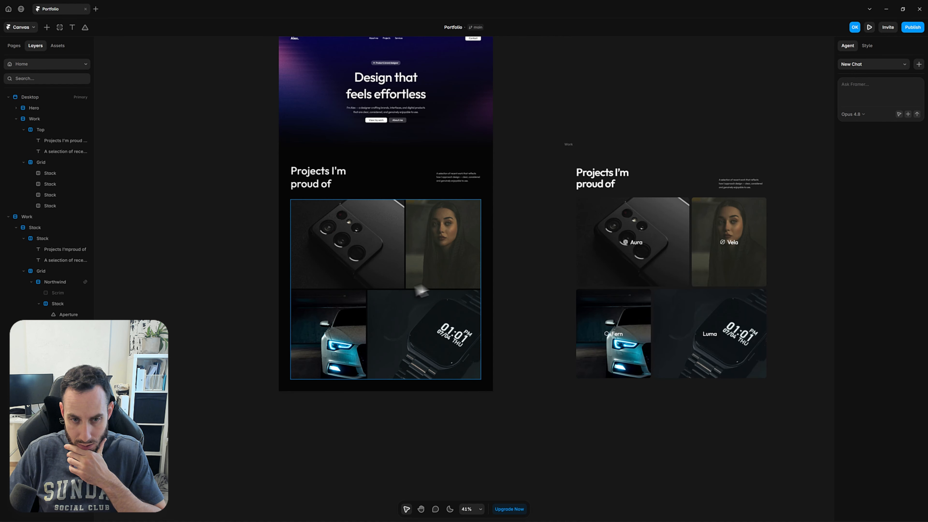
# - Set both the horizontal and vertical gaps of the Desktop Work section's Grid to 24
pyautogui.click(382, 294)
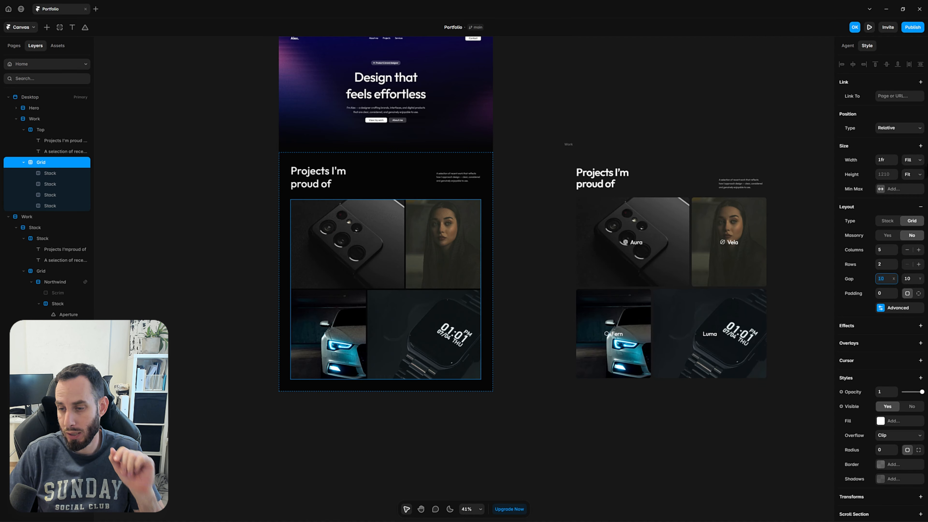
pyautogui.press('Tab')
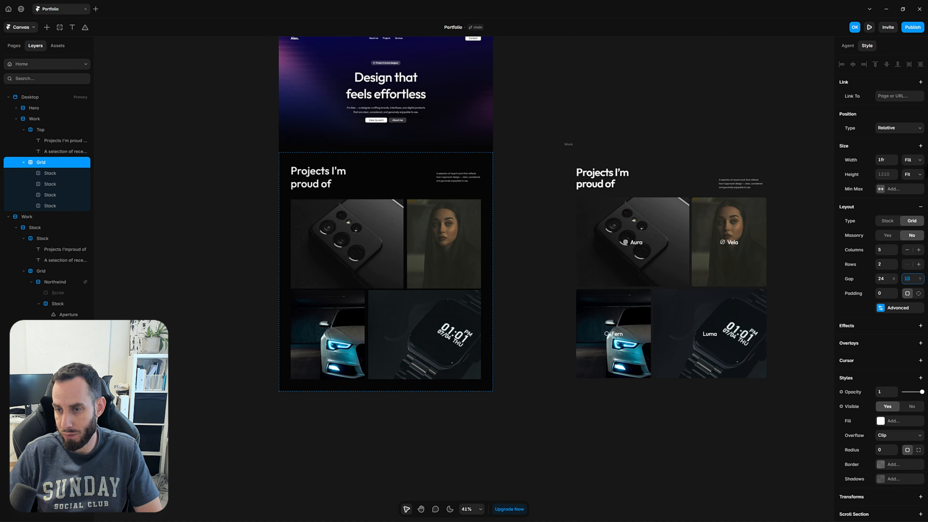
pyautogui.press('Return')
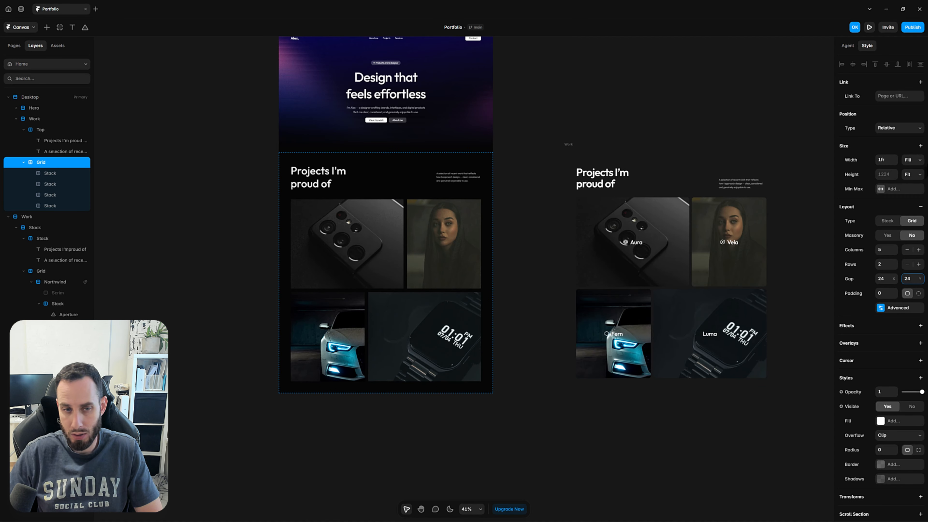
# - Set the corner radius of all four project cards in the Desktop Work section to 16, matching the reference card
pyautogui.click(52, 174)
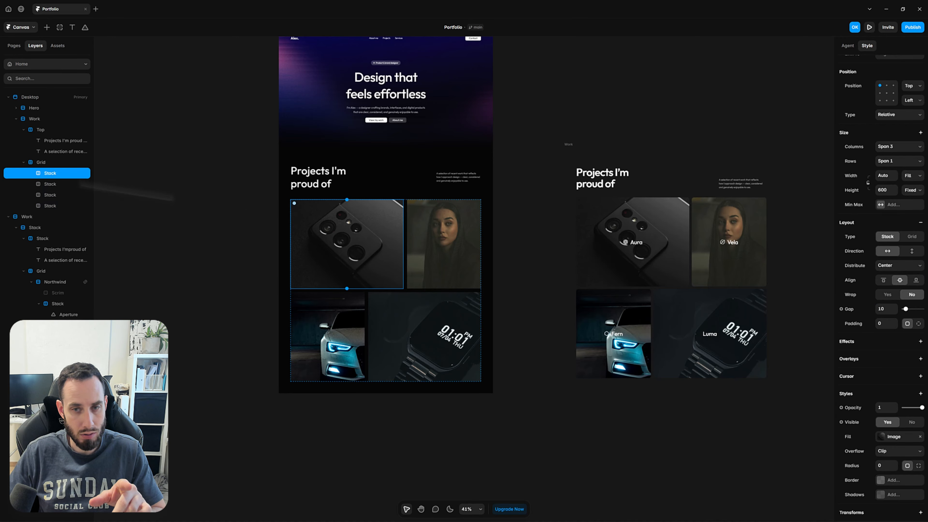
pyautogui.scroll(5, 662, 229)
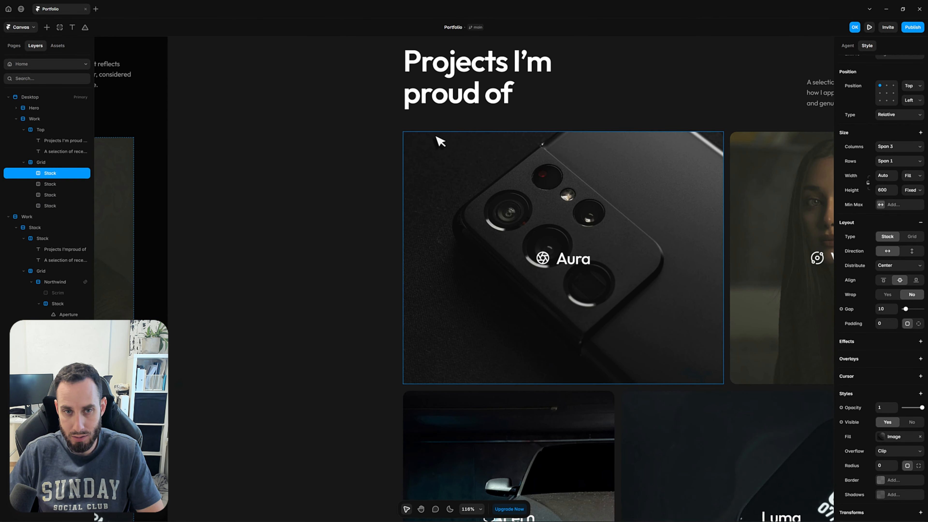
pyautogui.click(428, 145)
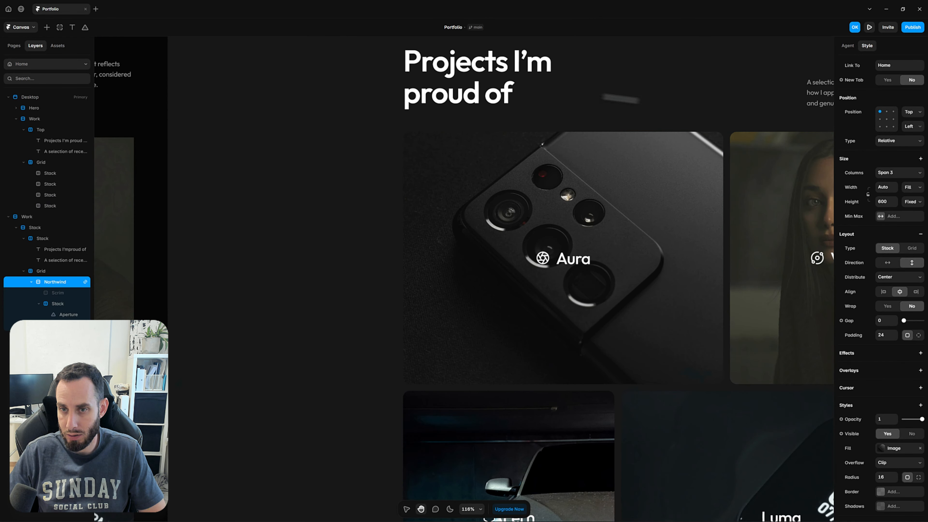
pyautogui.hscroll(5, 658, 175)
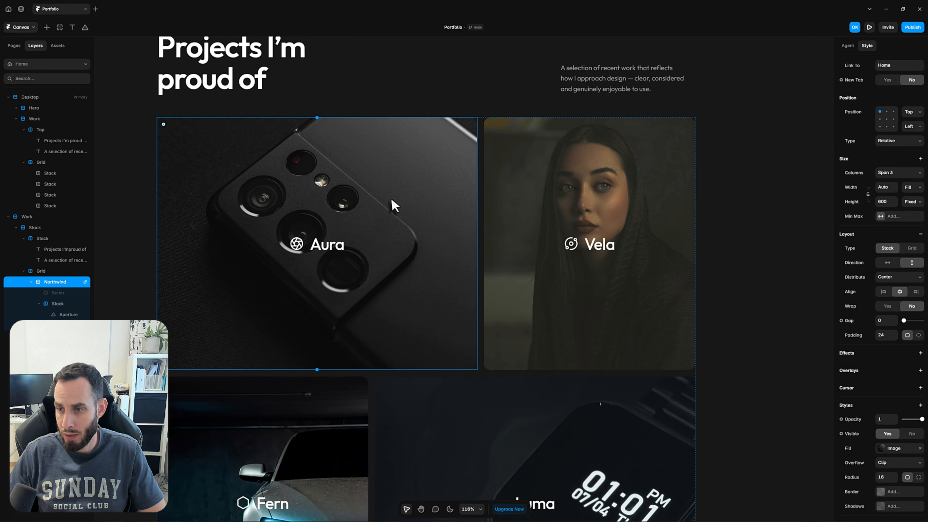
pyautogui.scroll(-2, 875, 437)
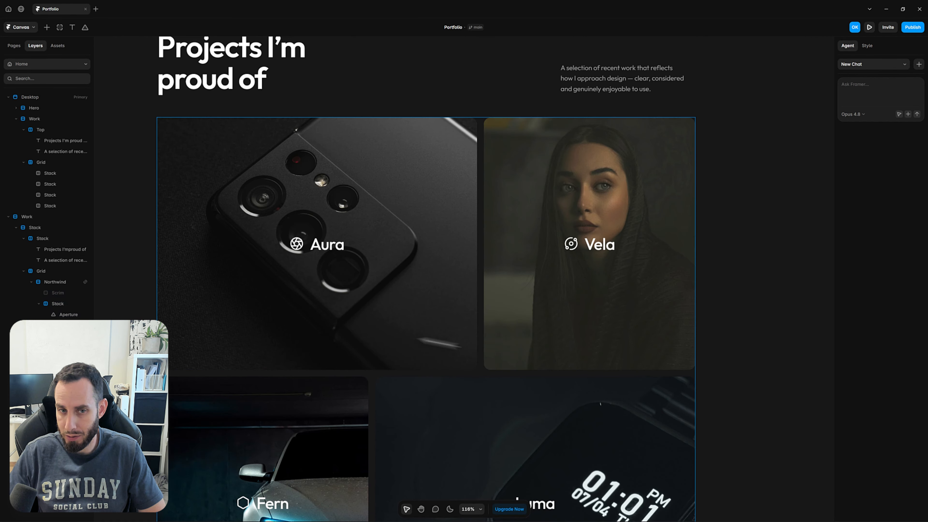
pyautogui.scroll(-3, 571, 252)
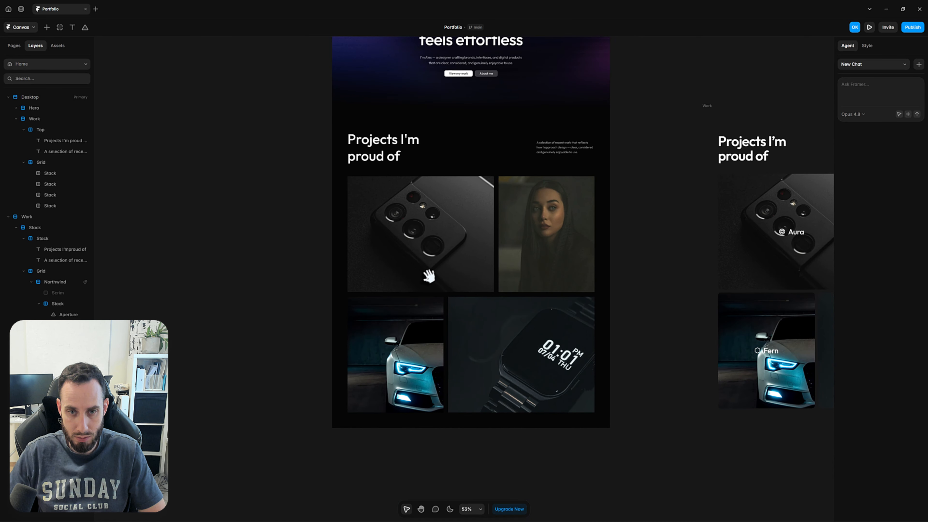
pyautogui.moveTo(429, 276); pyautogui.dragTo(446, 260)
pyautogui.keyDown('ctrl'); pyautogui.click(427, 239); pyautogui.keyUp('ctrl')
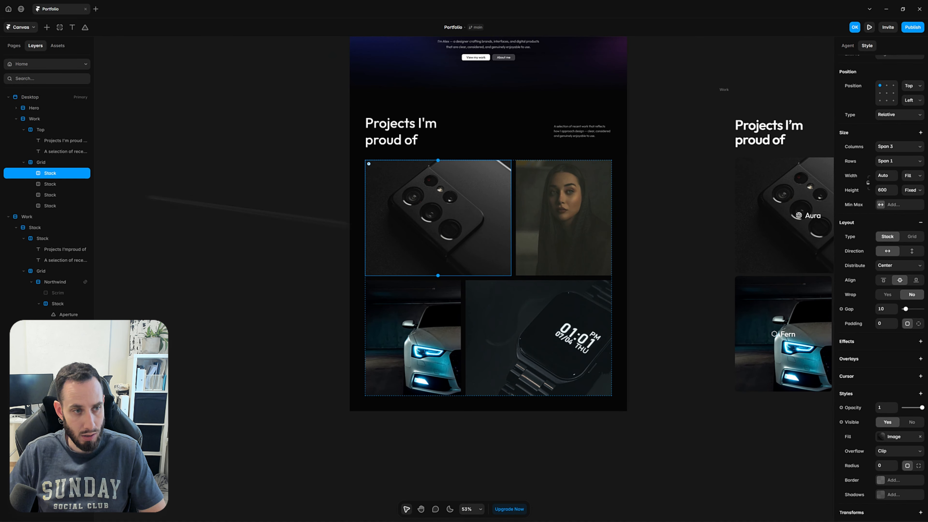
pyautogui.keyDown('shift'); pyautogui.click(54, 207); pyautogui.keyUp('shift')
pyautogui.scroll(-3, 886, 389)
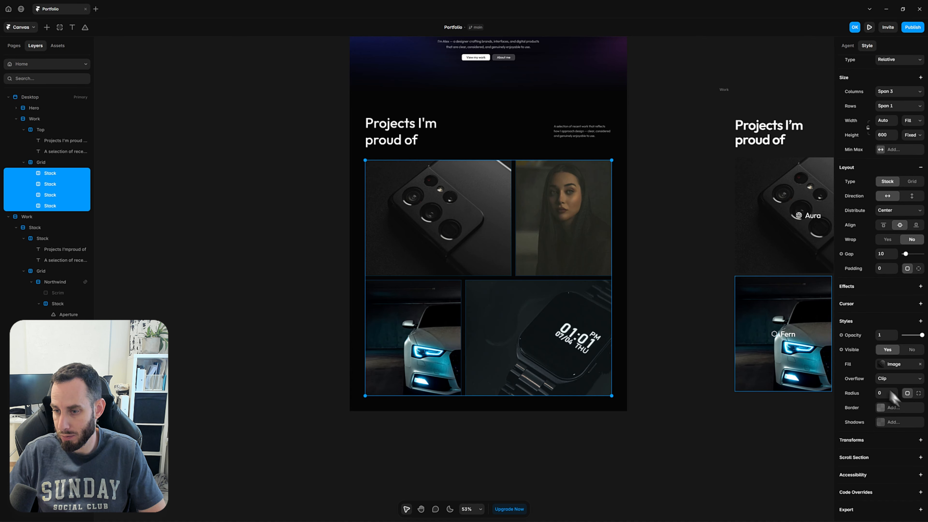
pyautogui.click(881, 394)
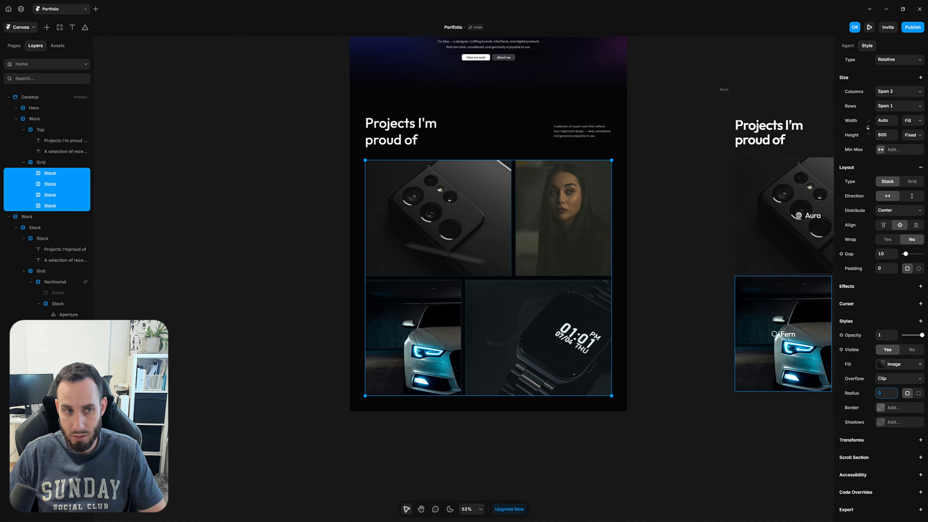
pyautogui.click(663, 278)
# - Examine the icon and name label at the centre of the first reference project card
pyautogui.scroll(3, 636, 300)
pyautogui.press('space')
pyautogui.moveTo(665, 229); pyautogui.dragTo(339, 269)
pyautogui.moveTo(399, 263); pyautogui.dragTo(366, 256)
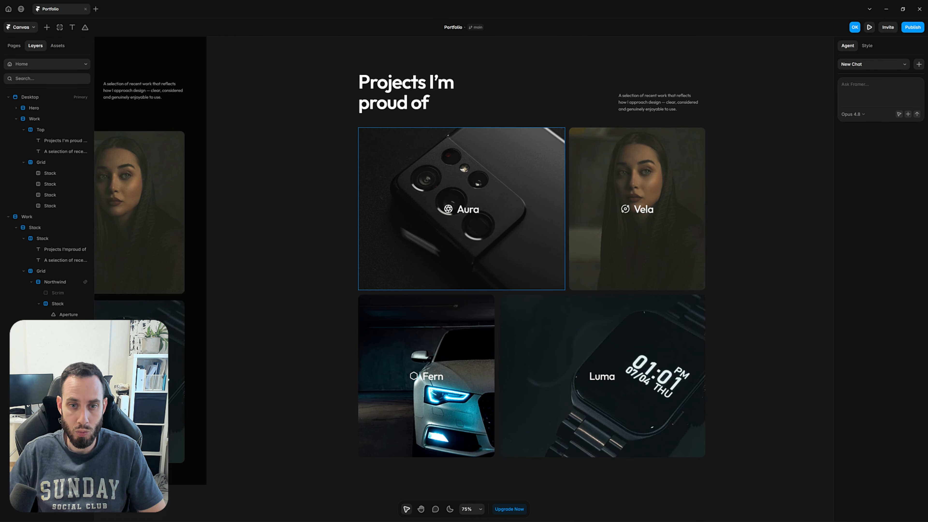
pyautogui.scroll(2, 457, 218)
pyautogui.scroll(3, 457, 218)
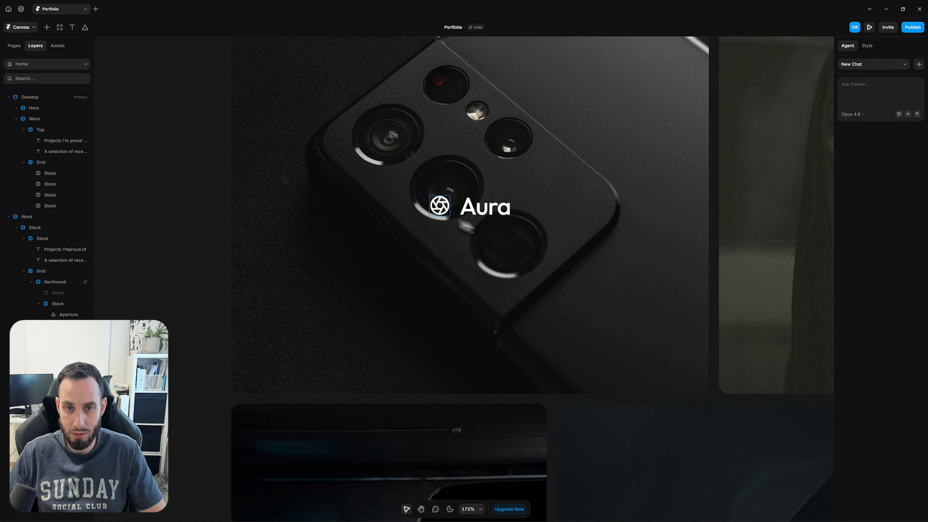
pyautogui.scroll(-4, 468, 213)
pyautogui.scroll(-3, 468, 216)
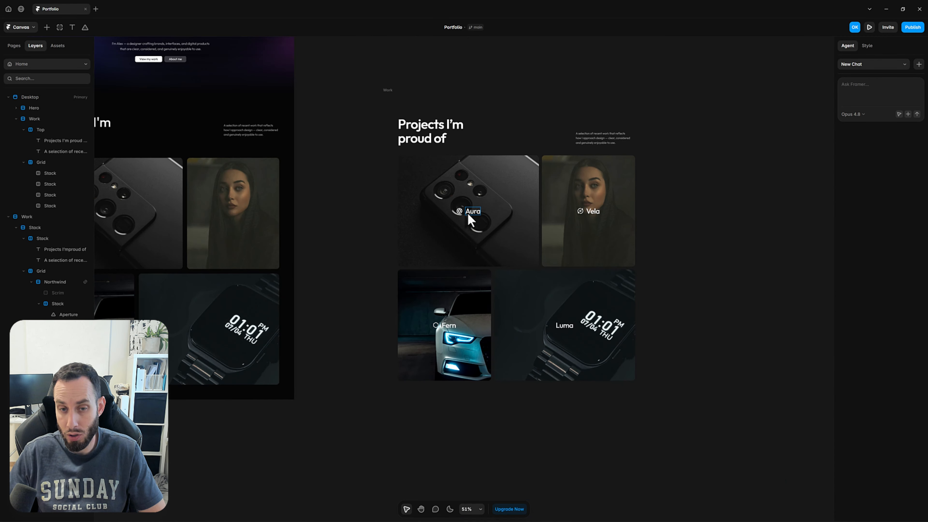
# - Add the text "Aura" inside the first project card of the Desktop Work section
pyautogui.moveTo(332, 265); pyautogui.dragTo(499, 250)
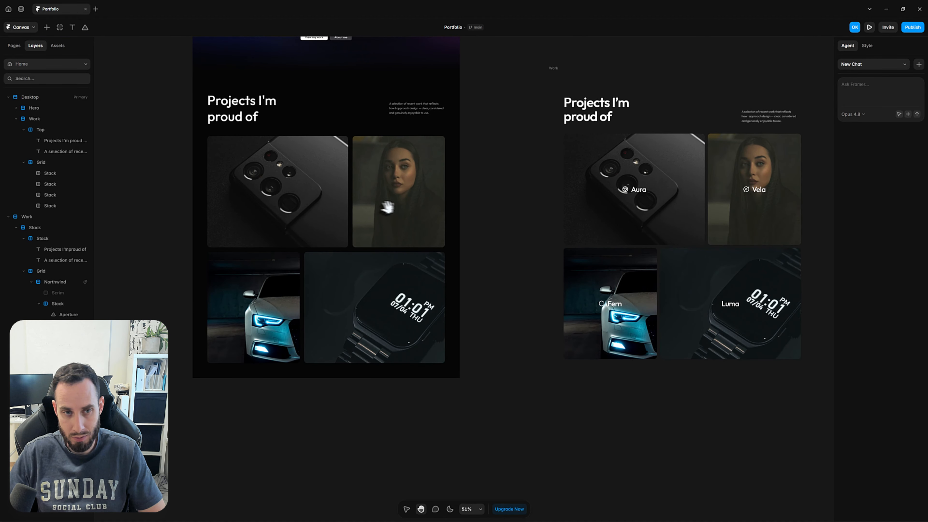
pyautogui.moveTo(386, 208); pyautogui.dragTo(464, 210)
pyautogui.moveTo(391, 211); pyautogui.dragTo(482, 223)
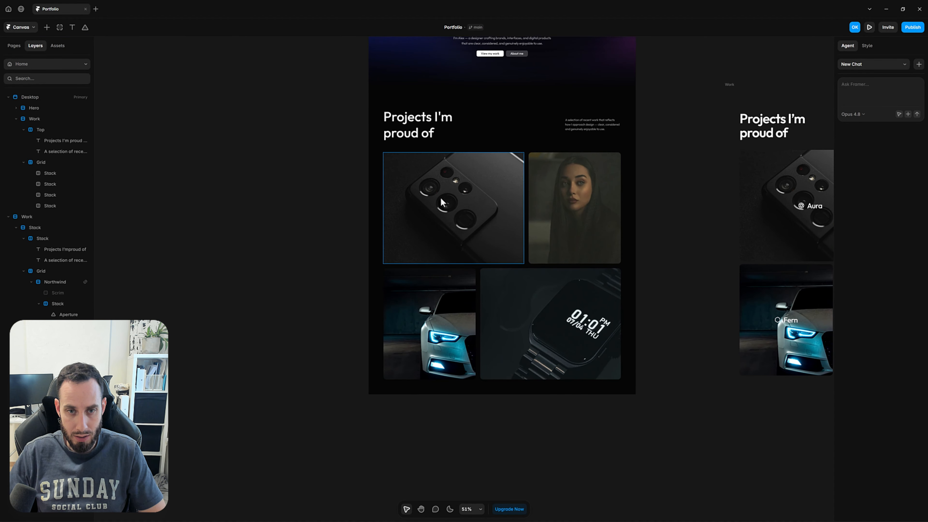
pyautogui.click(441, 199)
pyautogui.scroll(3, 441, 199)
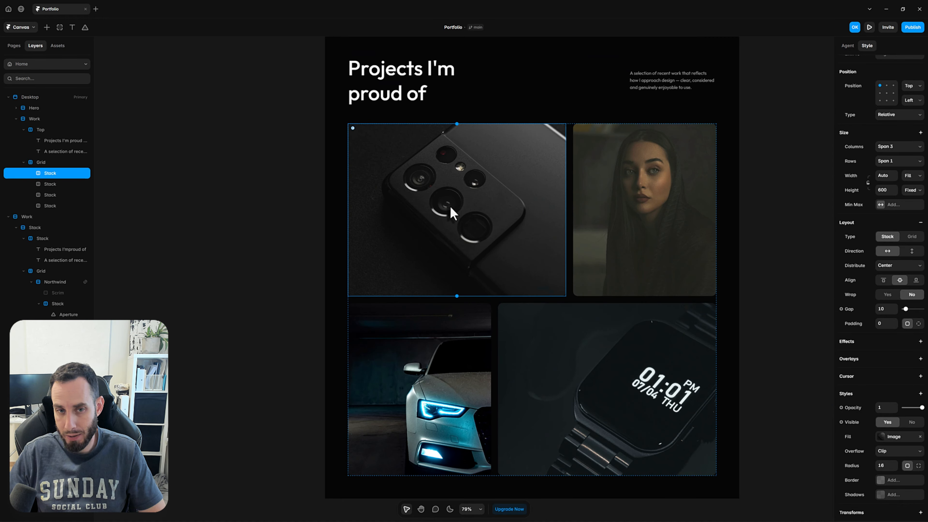
pyautogui.press('t')
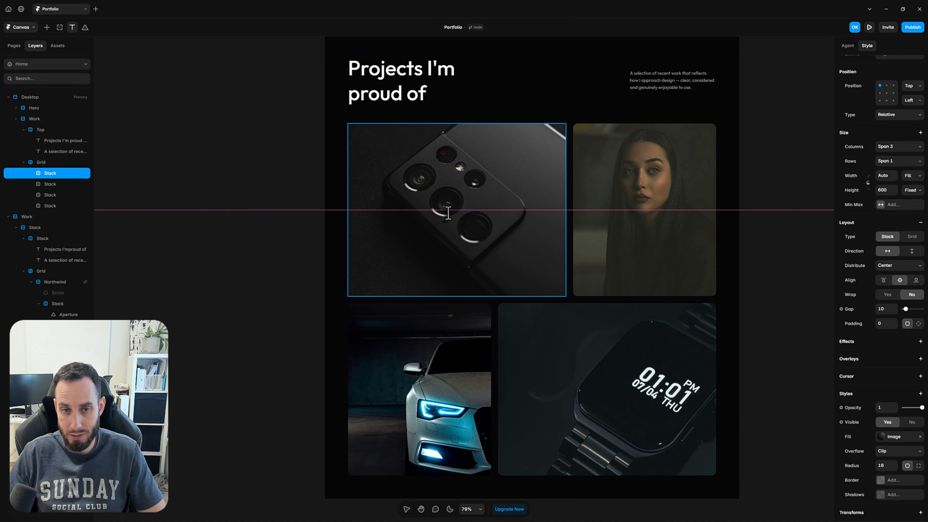
pyautogui.click(436, 215)
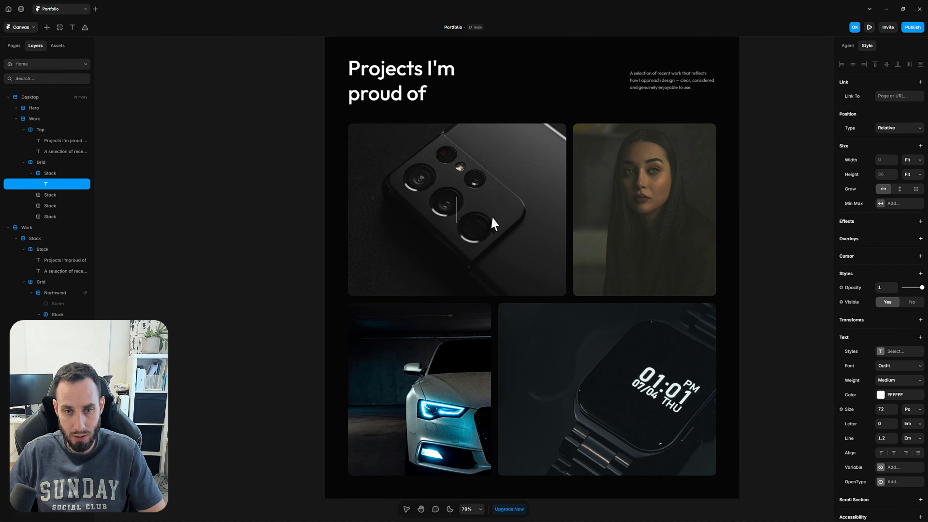
pyautogui.write('Aura')
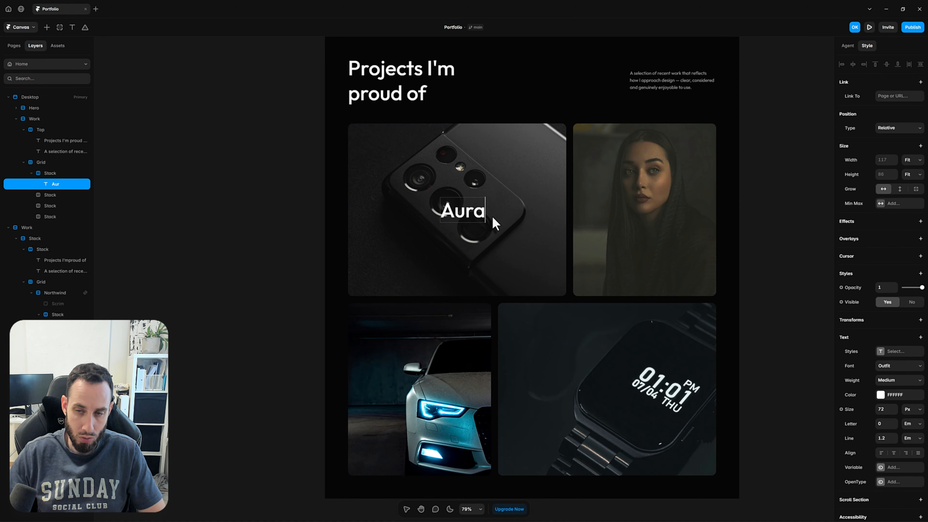
pyautogui.press('Escape')
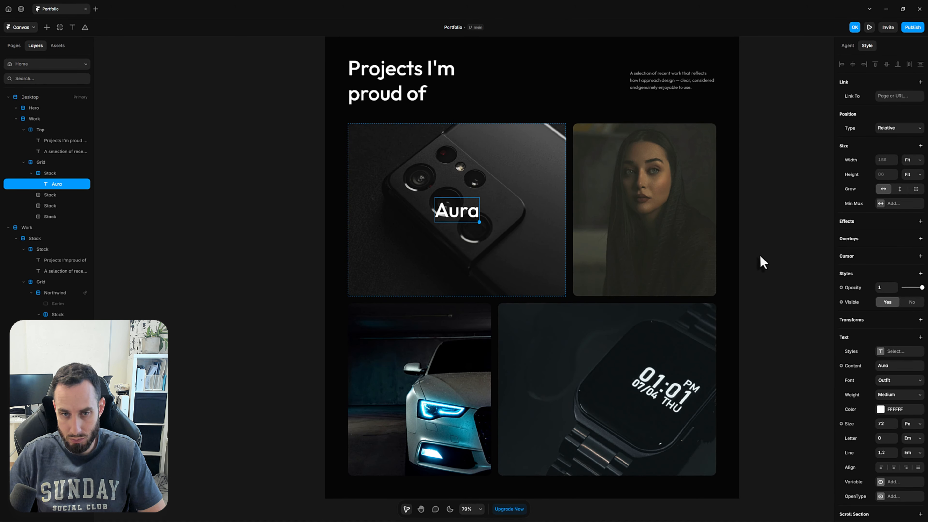
# - Copy the style of the reference card's Aura text and paste it onto the Aura text in the Desktop's first card
pyautogui.scroll(-2, 761, 257)
pyautogui.press('space')
pyautogui.moveTo(765, 280); pyautogui.dragTo(434, 252)
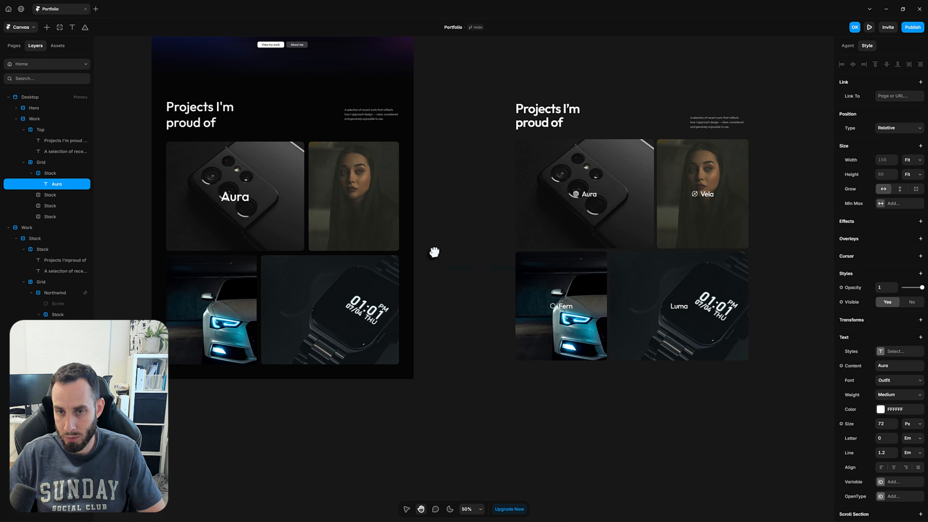
pyautogui.click(590, 197)
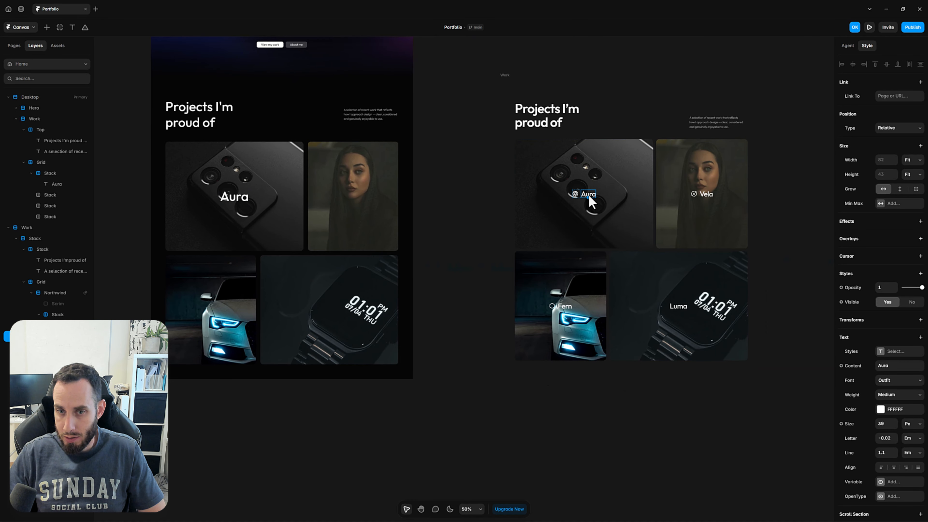
pyautogui.rightClick(590, 197)
pyautogui.moveTo(618, 292)
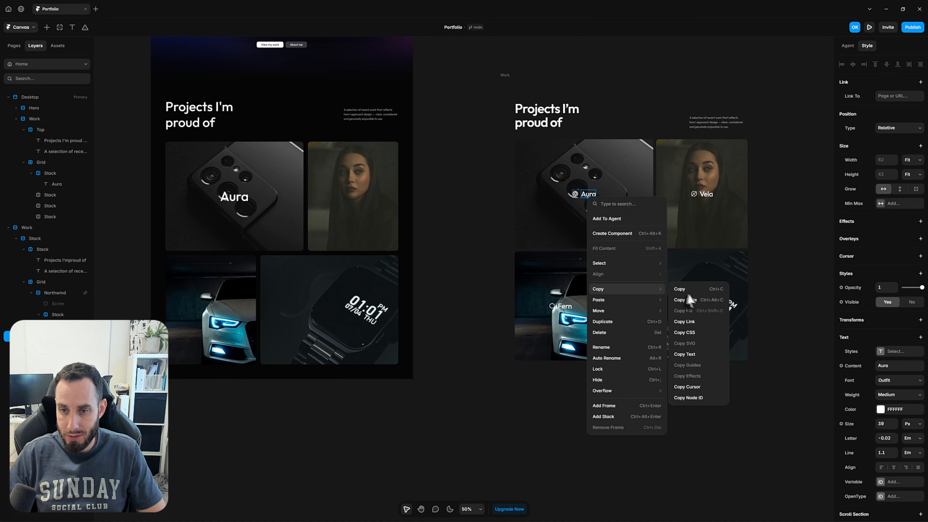
pyautogui.click(701, 306)
pyautogui.press('Escape')
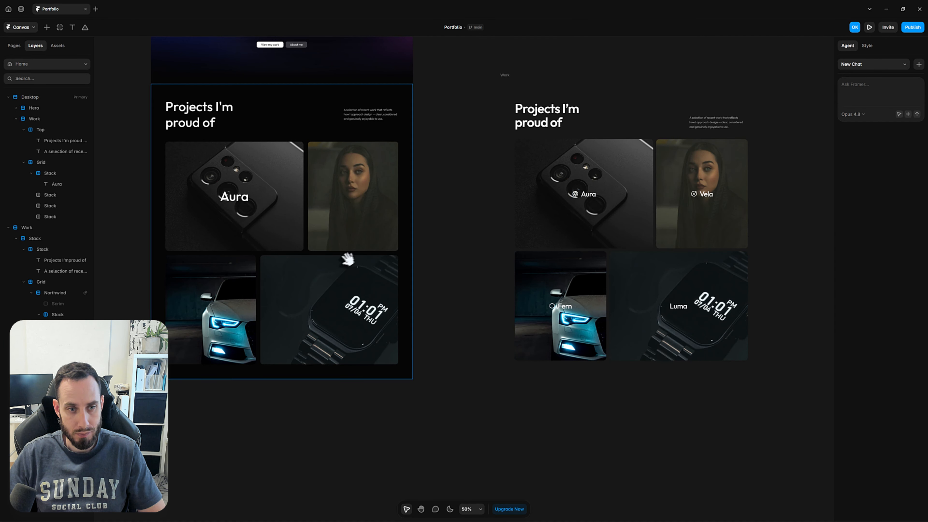
pyautogui.hscroll(-5, 402, 234)
pyautogui.click(455, 201)
pyautogui.rightClick(455, 202)
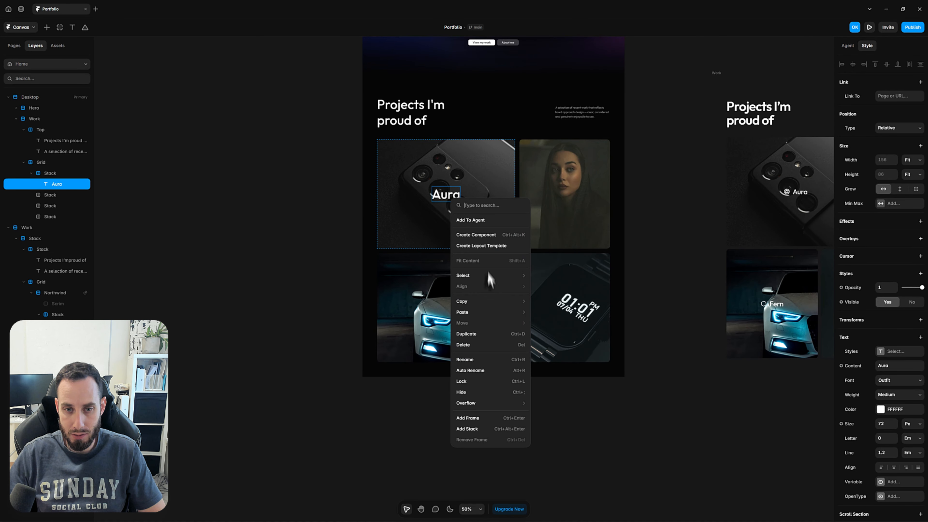
pyautogui.moveTo(497, 315)
pyautogui.click(546, 322)
pyautogui.click(664, 271)
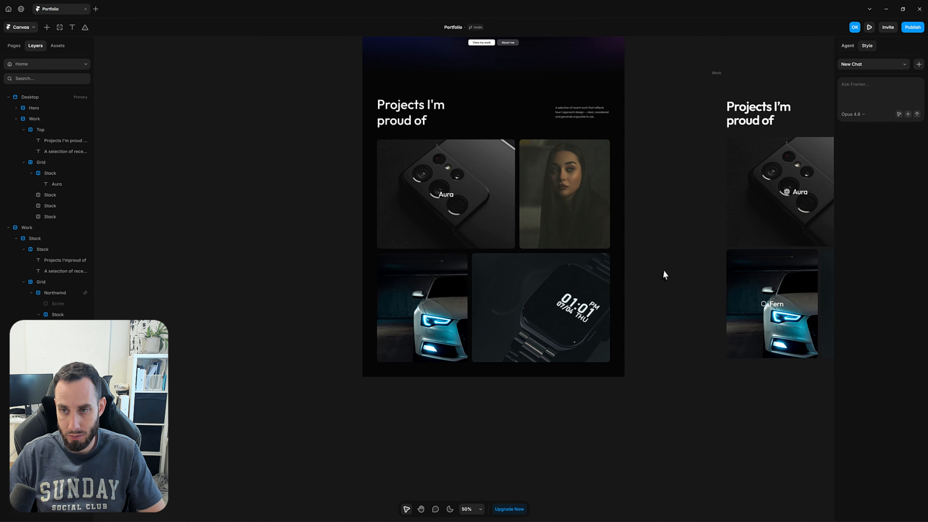
# - Check the reference card's icon settings and insert a Lucide icon before the Aura text in the Desktop's first card
pyautogui.press('space')
pyautogui.moveTo(666, 216); pyautogui.dragTo(547, 211)
pyautogui.scroll(10, 667, 194)
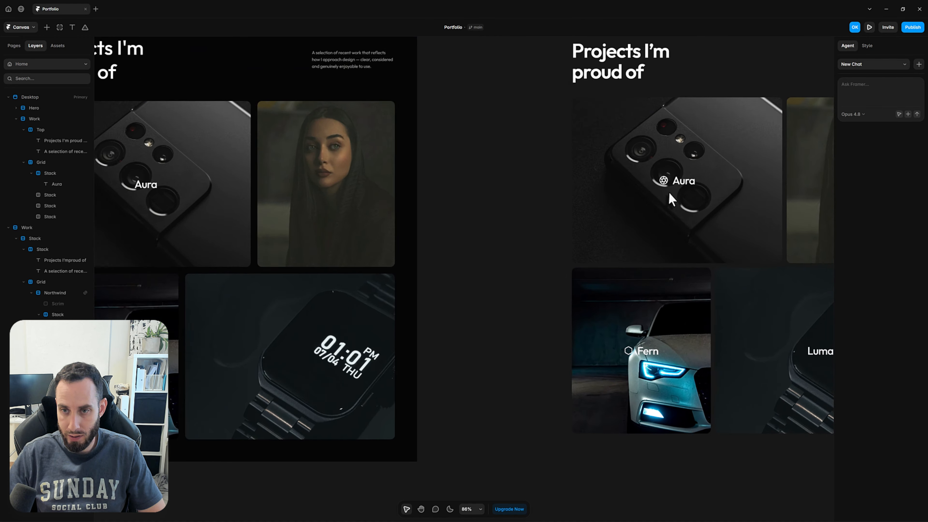
pyautogui.click(654, 158)
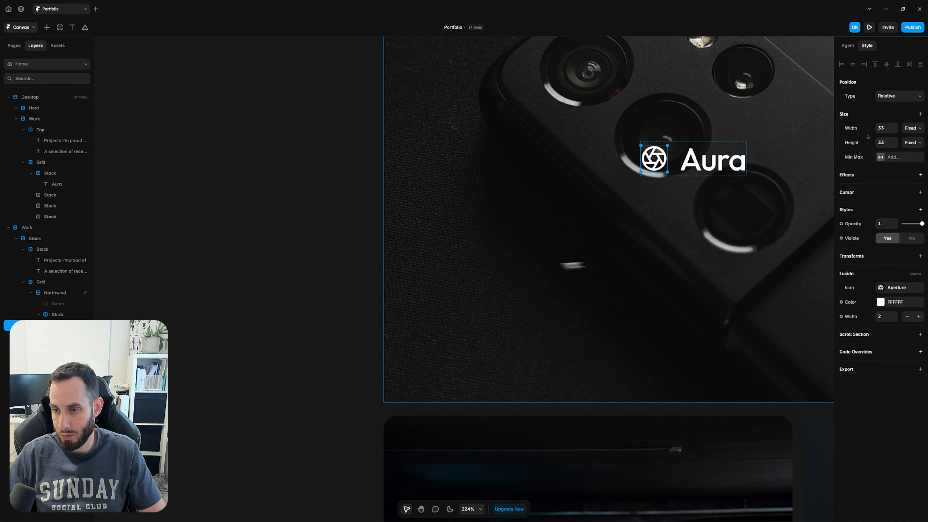
pyautogui.scroll(-6, 491, 258)
pyautogui.click(253, 273)
pyautogui.press('space')
pyautogui.moveTo(251, 273); pyautogui.dragTo(661, 256)
pyautogui.moveTo(317, 203); pyautogui.dragTo(446, 219)
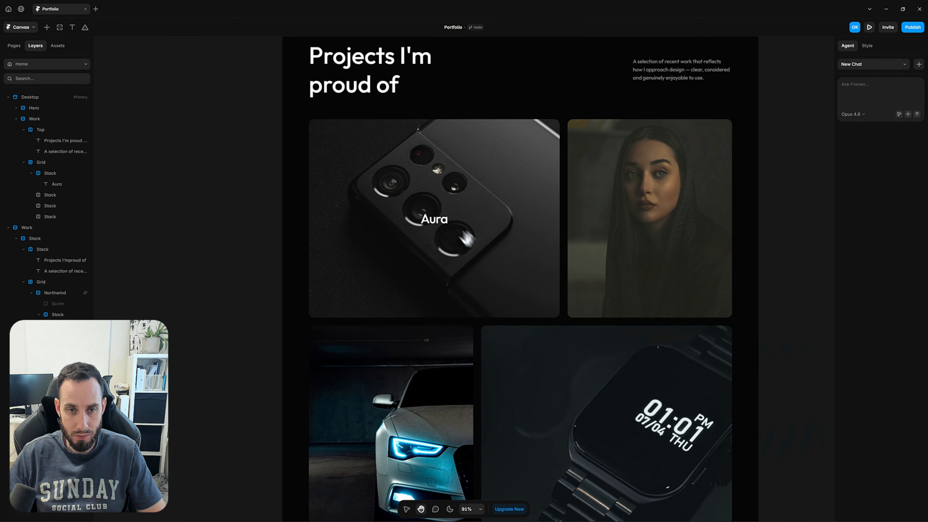
pyautogui.click(445, 219)
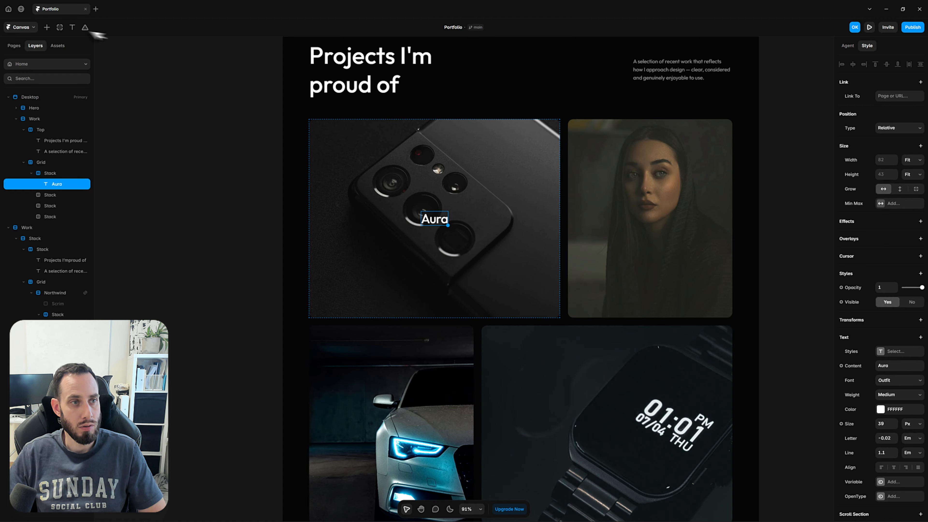
pyautogui.click(47, 28)
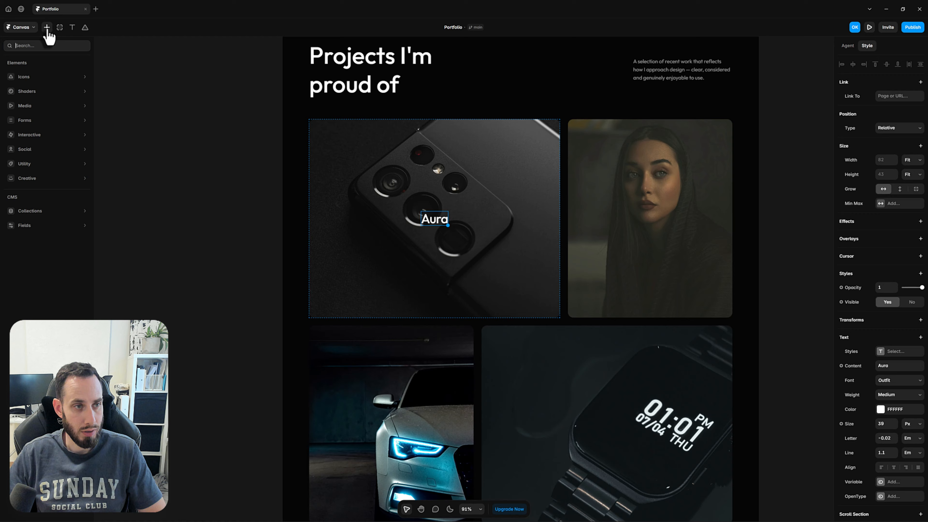
pyautogui.click(45, 76)
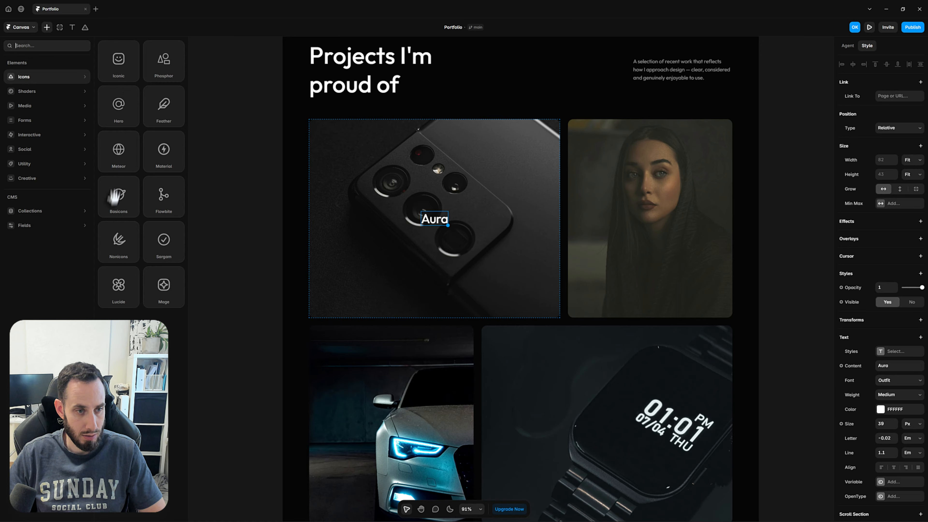
pyautogui.click(122, 286)
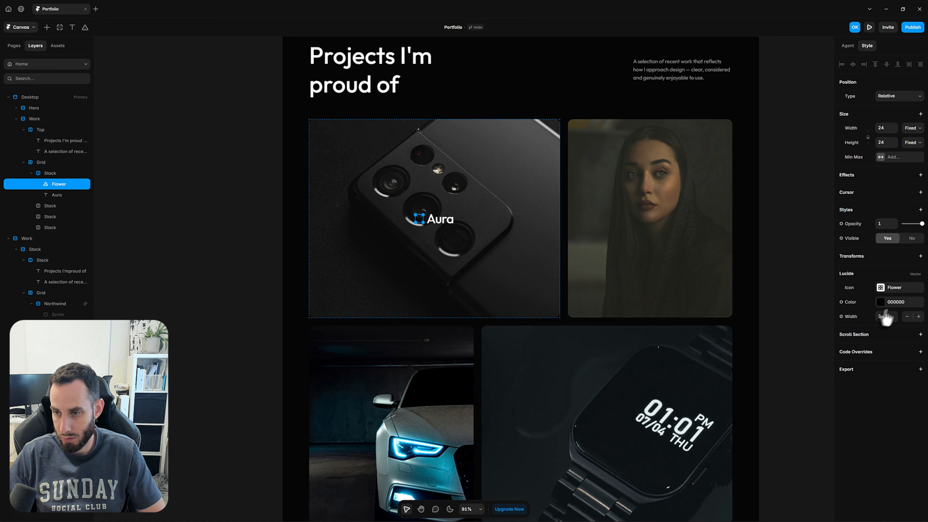
# - Set the color of the new icon beside the Aura text to white, FFFFFF
pyautogui.click(881, 303)
pyautogui.moveTo(782, 334); pyautogui.dragTo(739, 307)
pyautogui.click(766, 211)
# - Check the reference card's Aura icon and change the icon beside Aura in the Desktop's first card to Aperture
pyautogui.moveTo(708, 249); pyautogui.dragTo(345, 214)
pyautogui.moveTo(697, 202); pyautogui.dragTo(539, 182)
pyautogui.scroll(5, 541, 187)
pyautogui.click(530, 147)
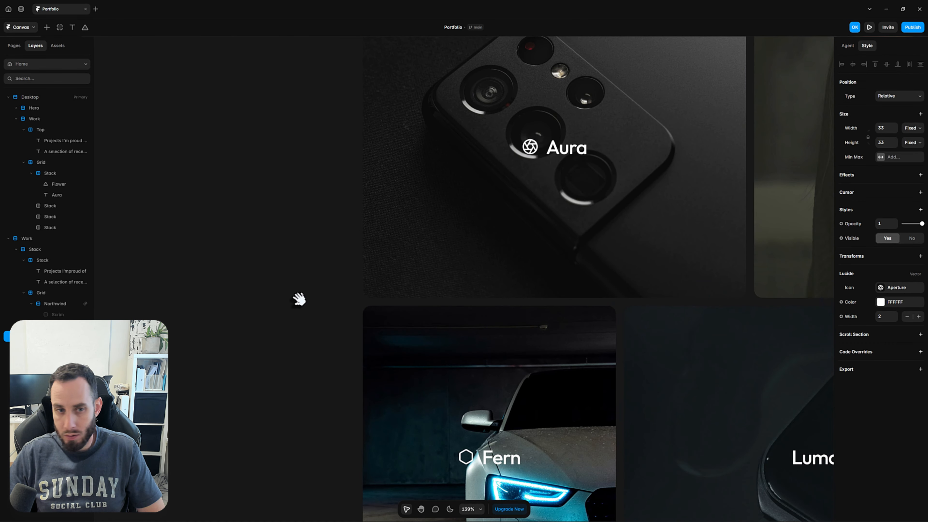
pyautogui.moveTo(298, 297); pyautogui.dragTo(643, 278)
pyautogui.moveTo(322, 183); pyautogui.dragTo(678, 211)
pyautogui.moveTo(256, 162); pyautogui.dragTo(364, 194)
pyautogui.click(364, 194)
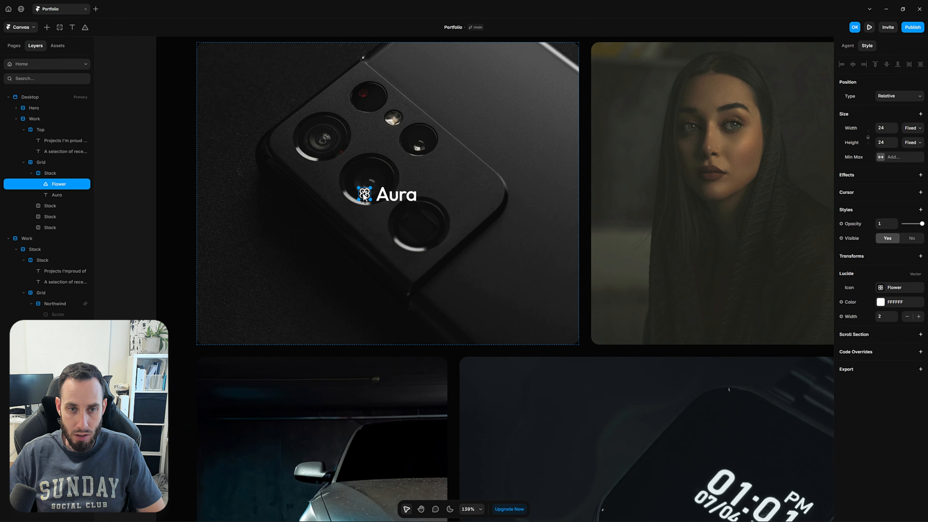
pyautogui.click(894, 287)
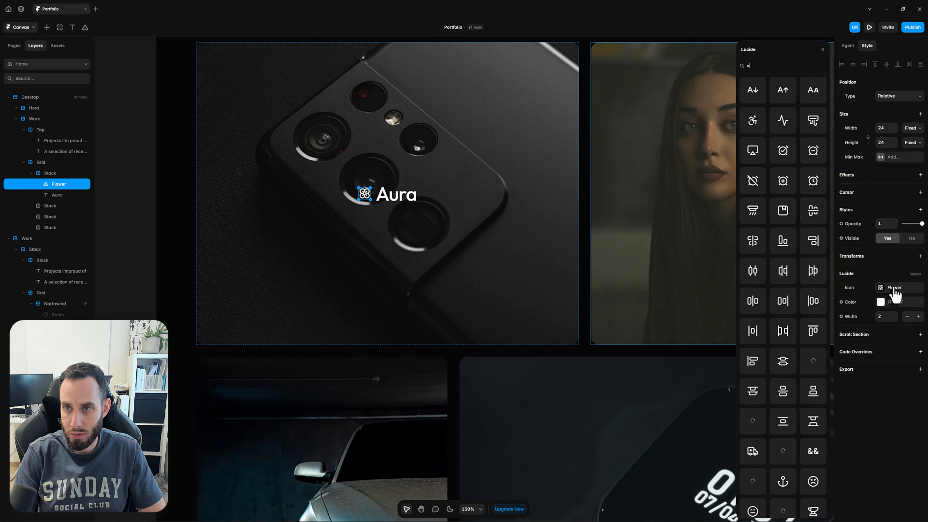
pyautogui.write('apa')
pyautogui.press('BackSpace')
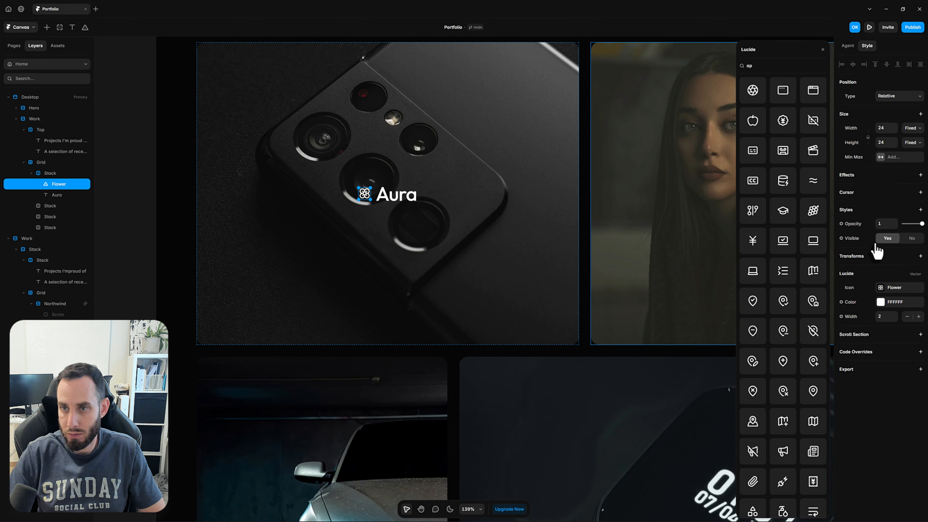
pyautogui.click(753, 90)
pyautogui.click(588, 215)
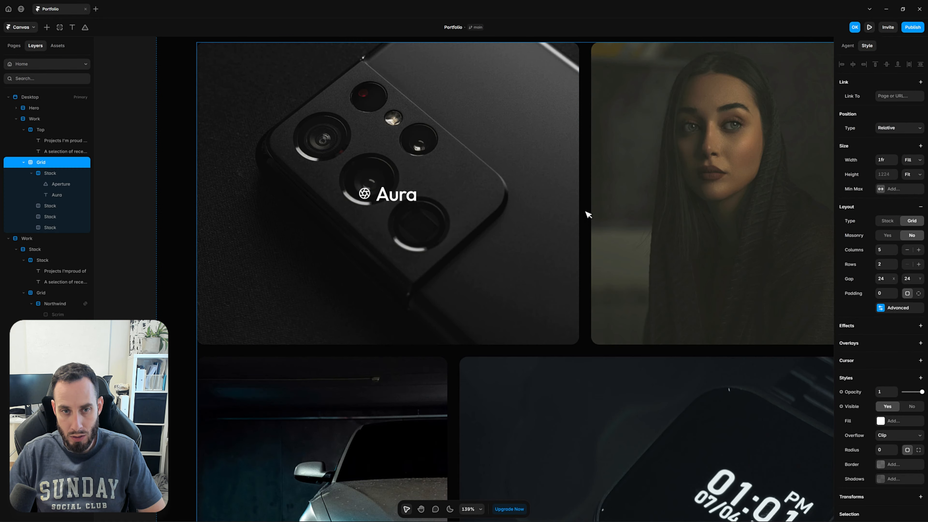
# - Check the reference Aura icon's size and set the Desktop card's Aperture icon to 33 wide and 33 high
pyautogui.moveTo(607, 248); pyautogui.dragTo(369, 236)
pyautogui.moveTo(800, 220); pyautogui.dragTo(511, 187)
pyautogui.scroll(-3, 512, 184)
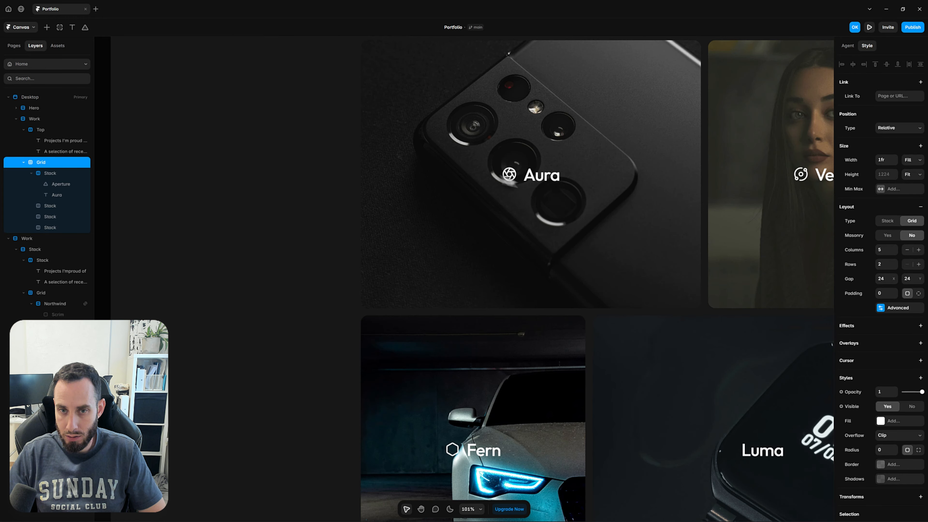
pyautogui.keyDown('ctrl'); pyautogui.click(519, 182); pyautogui.keyUp('ctrl')
pyautogui.click(355, 262)
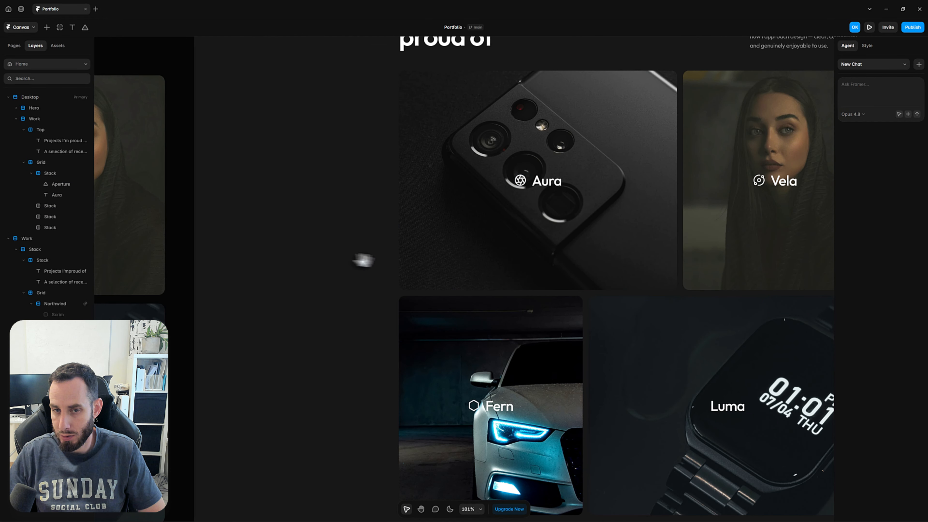
pyautogui.moveTo(309, 224); pyautogui.dragTo(825, 212)
pyautogui.keyDown('ctrl'); pyautogui.click(338, 174); pyautogui.keyUp('ctrl')
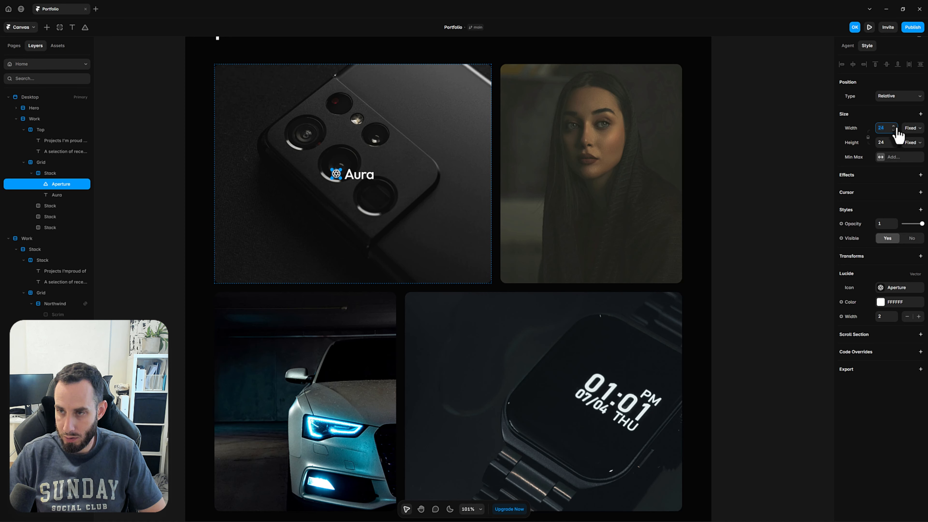
pyautogui.write('33')
pyautogui.press('Tab')
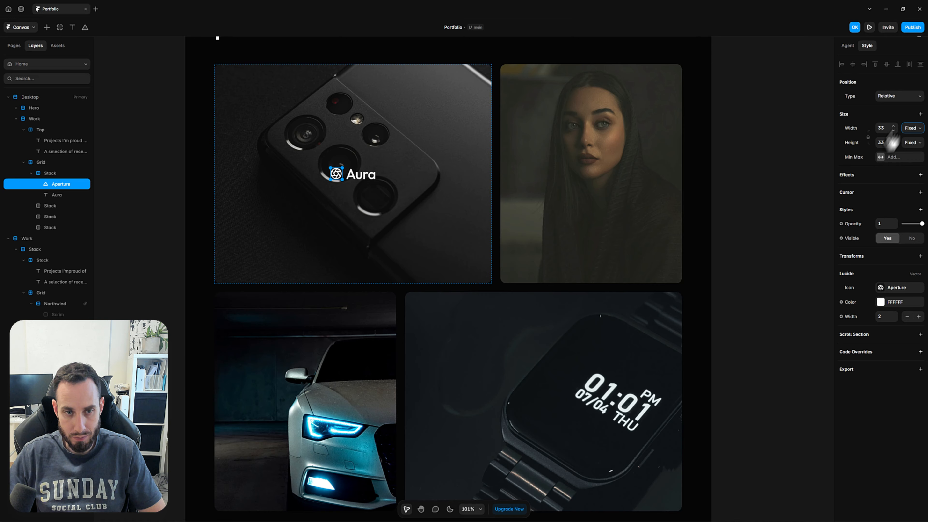
pyautogui.press('Escape')
# - Wrap the first card's Aperture icon and Aura text in a stack named Company with a gap of 12
pyautogui.click(347, 181)
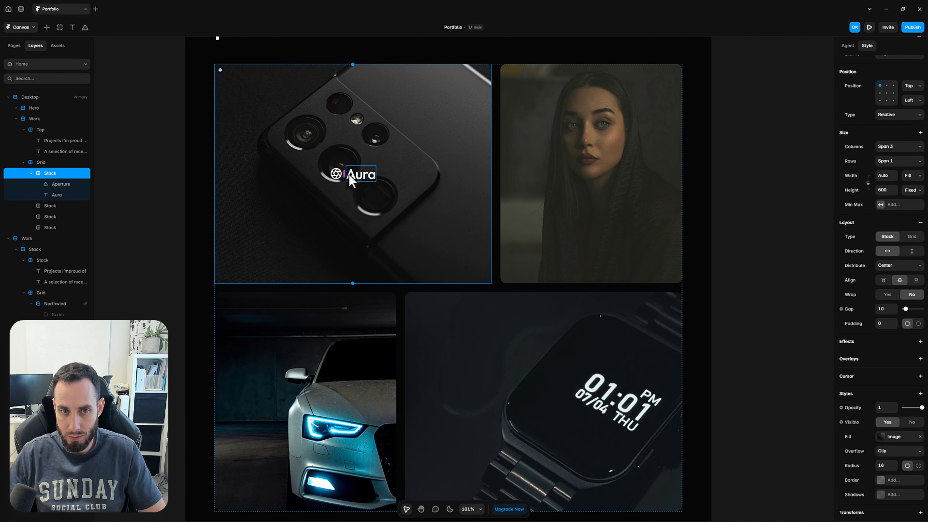
pyautogui.click(350, 179)
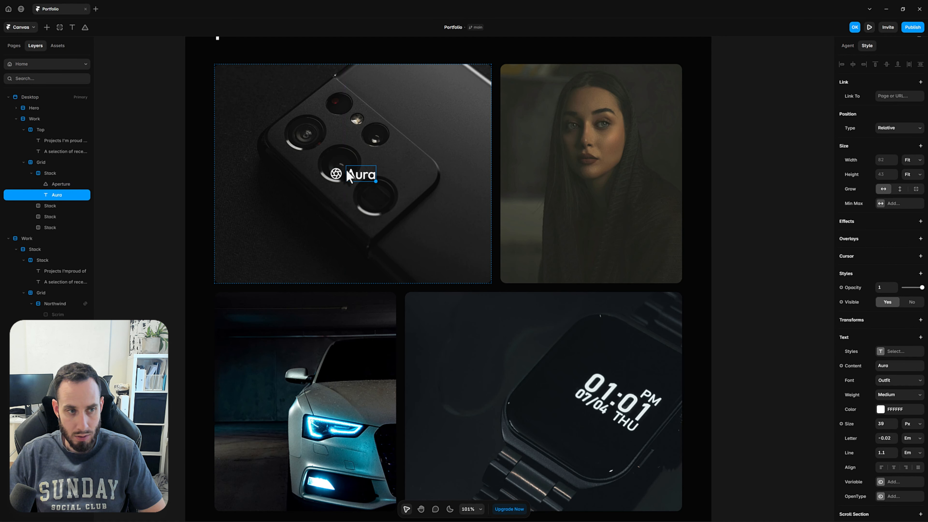
pyautogui.keyDown('shift'); pyautogui.click(72, 185); pyautogui.keyUp('shift')
pyautogui.rightClick(70, 188)
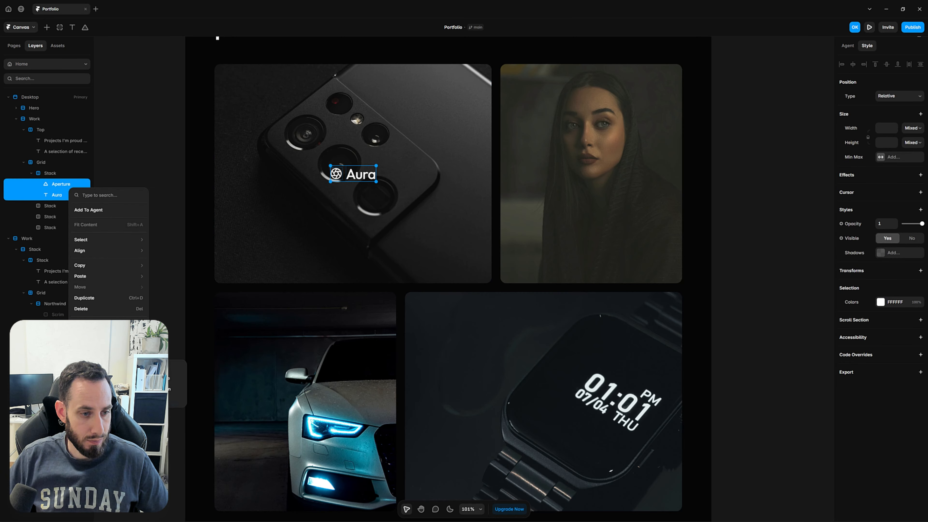
pyautogui.hotkey('ctrl', 'Return')
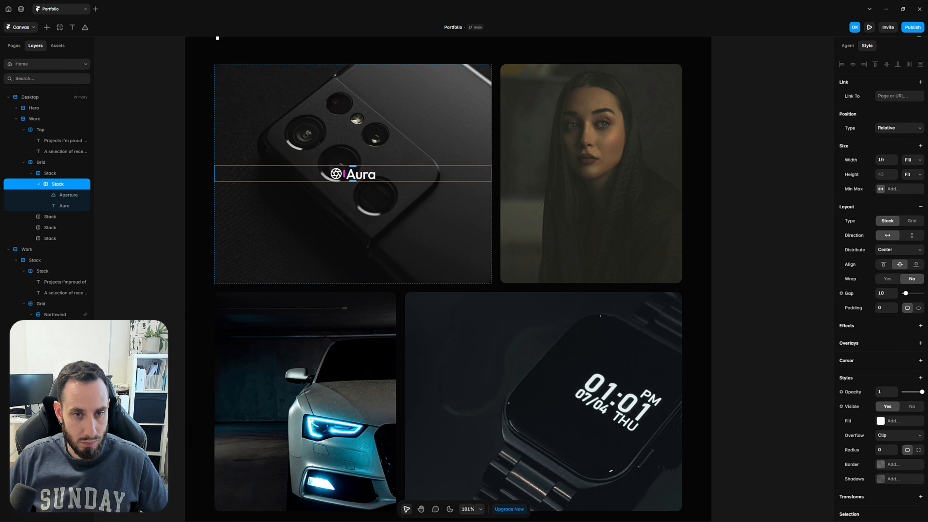
pyautogui.doubleClick(54, 184)
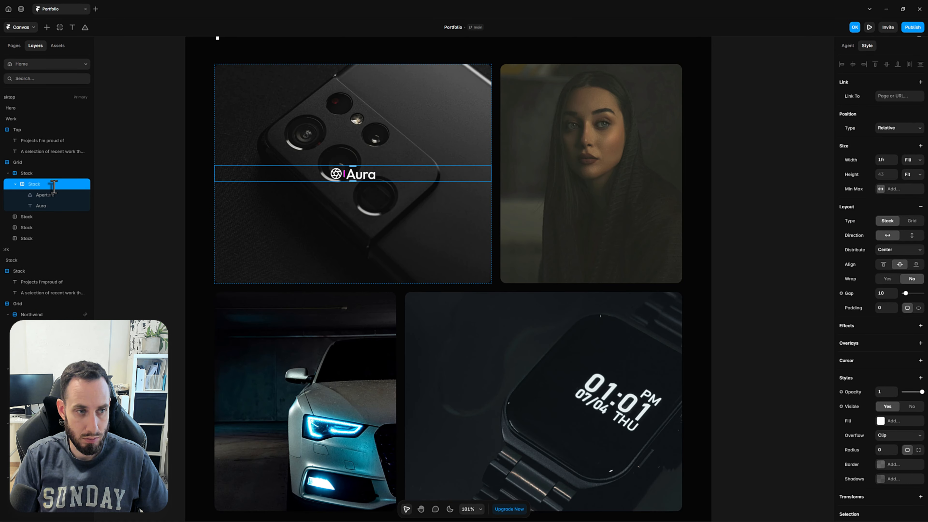
pyautogui.press('Return')
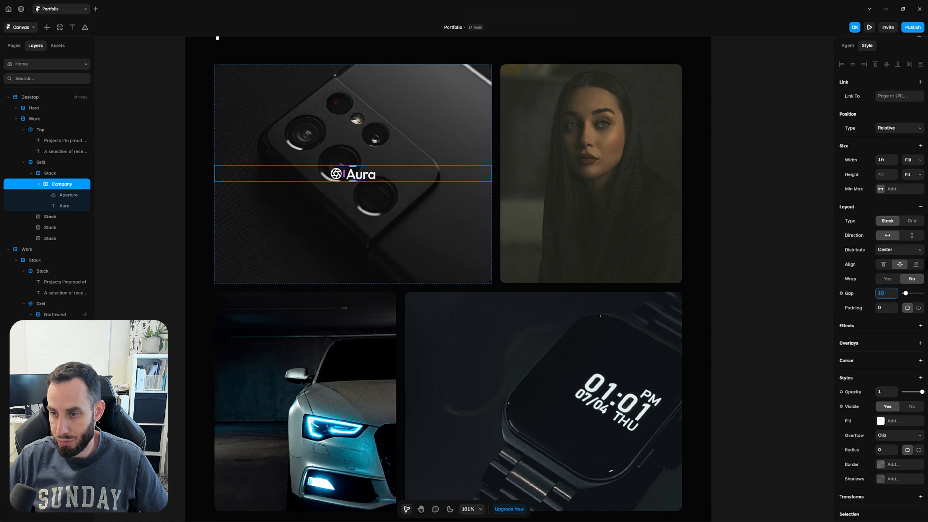
pyautogui.press('Return')
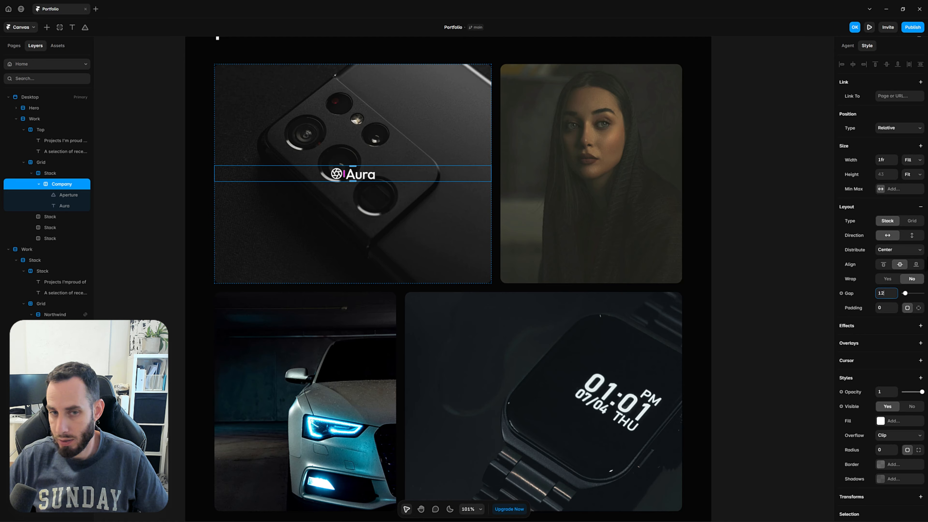
pyautogui.click(742, 224)
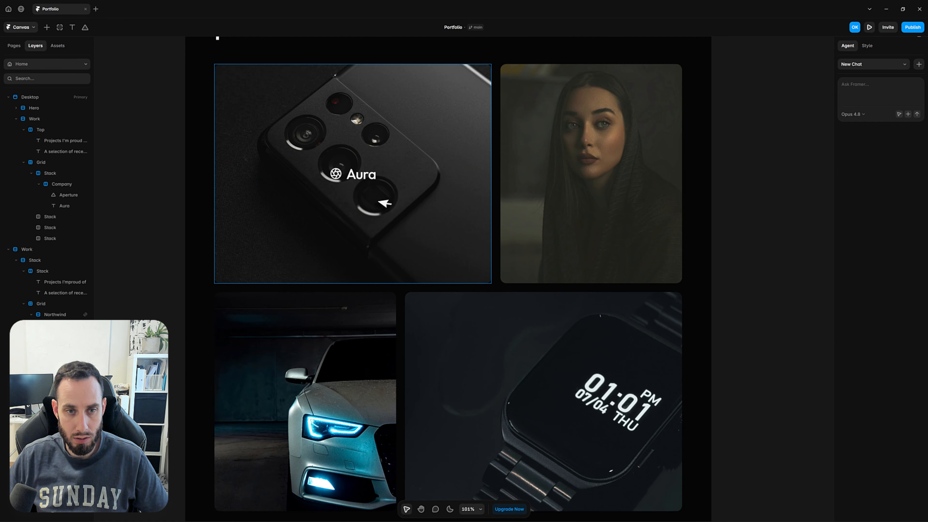
# - Copy the first card's Company stack into the other three project cards of the Desktop grid
pyautogui.click(390, 178)
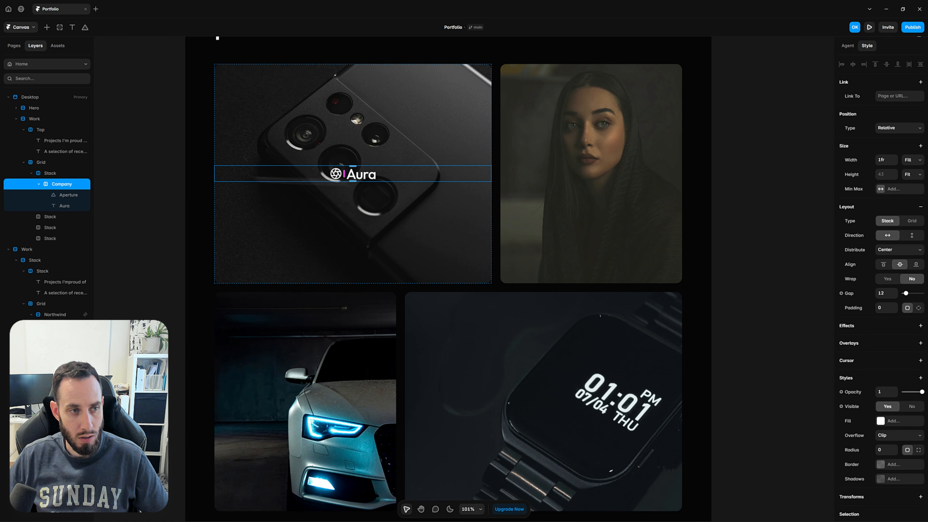
pyautogui.click(39, 185)
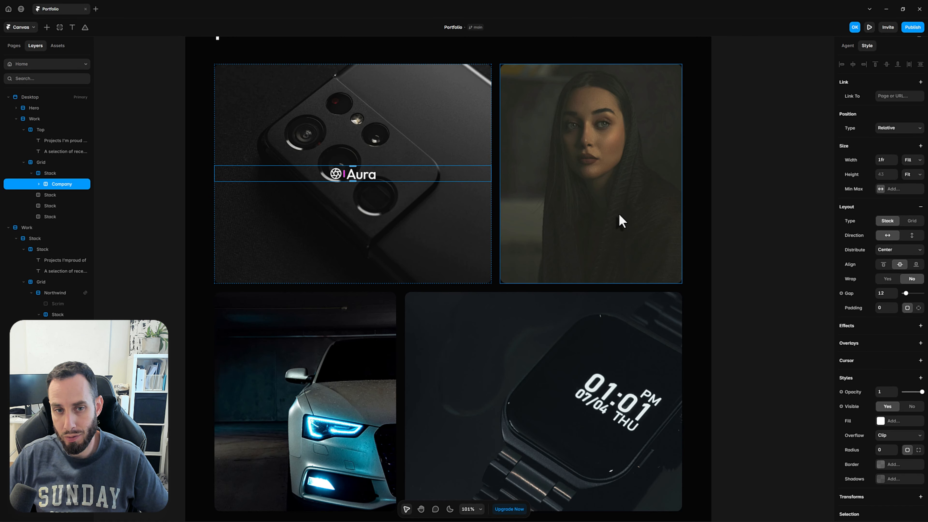
pyautogui.scroll(-1, 619, 214)
pyautogui.click(577, 202)
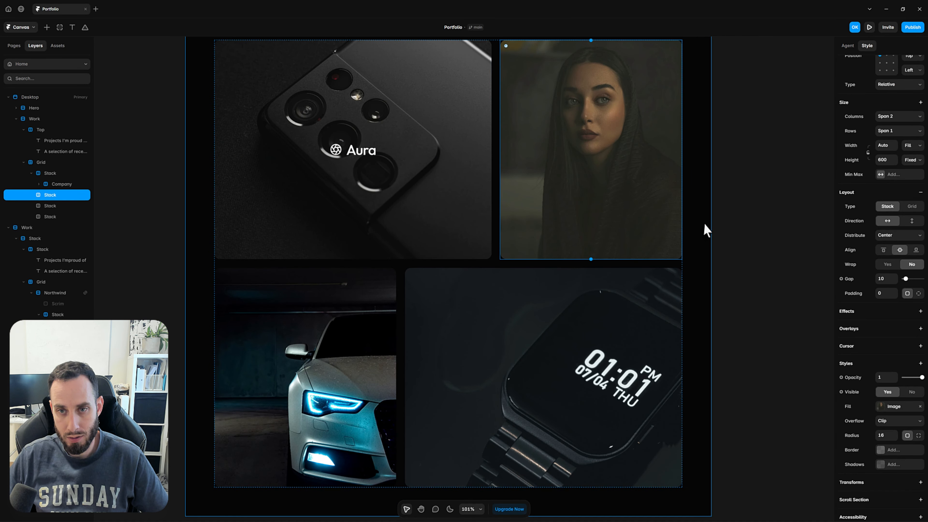
pyautogui.hotkey('ctrl', 'v')
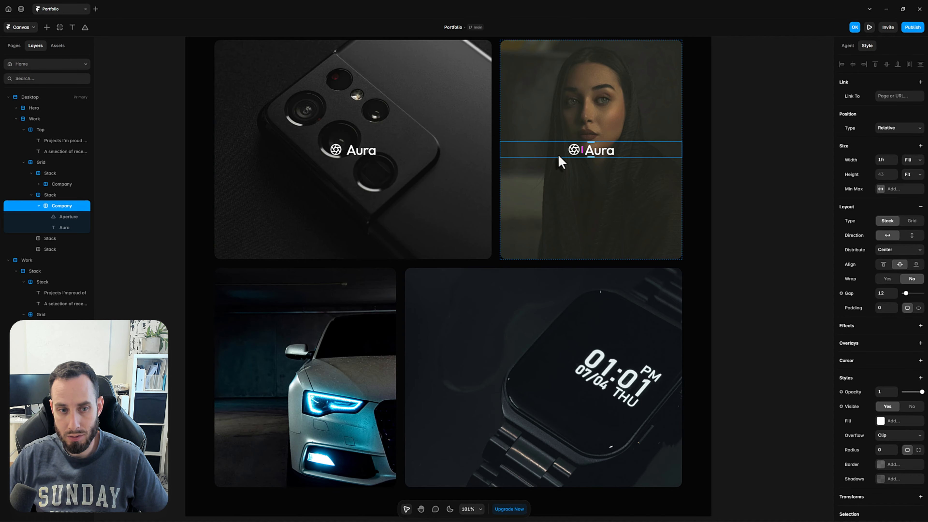
pyautogui.click(331, 347)
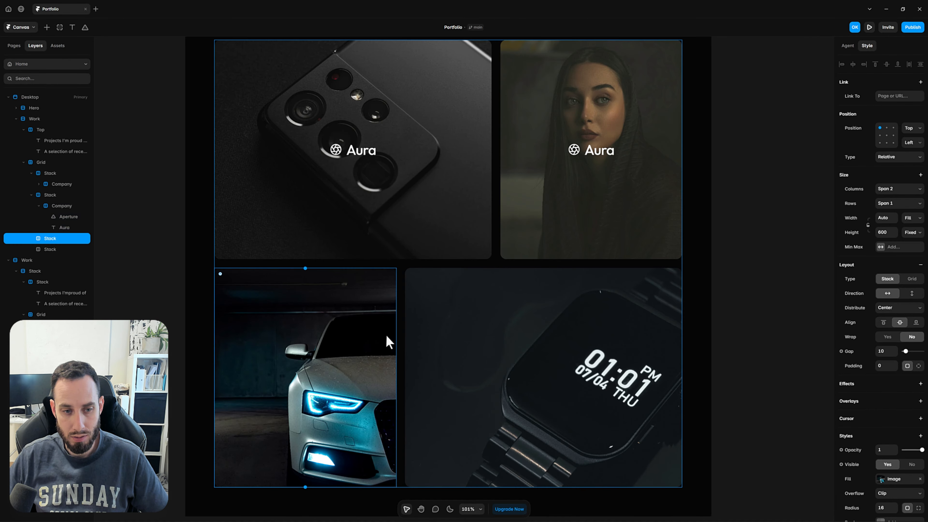
pyautogui.hotkey('ctrl', 'v')
pyautogui.click(602, 361)
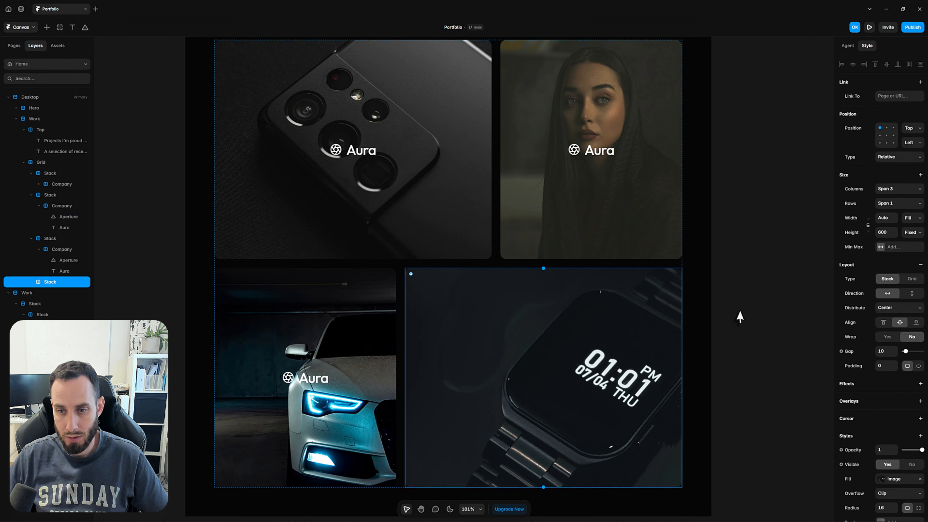
pyautogui.hotkey('ctrl', 'v')
pyautogui.click(747, 307)
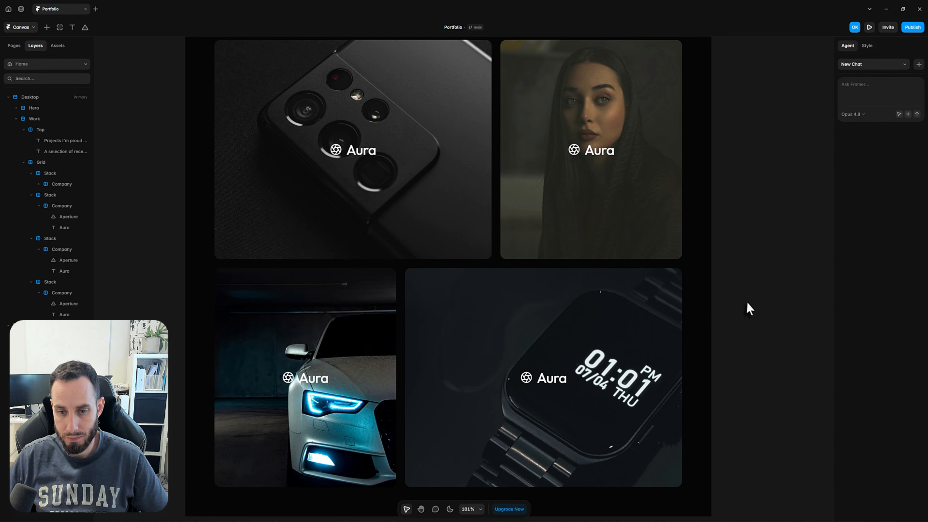
# - Change the label text in the Desktop's second card, the woman's portrait, to "Vela"
pyautogui.scroll(-3, 747, 307)
pyautogui.moveTo(527, 231); pyautogui.dragTo(251, 263)
pyautogui.moveTo(248, 262); pyautogui.dragTo(488, 240)
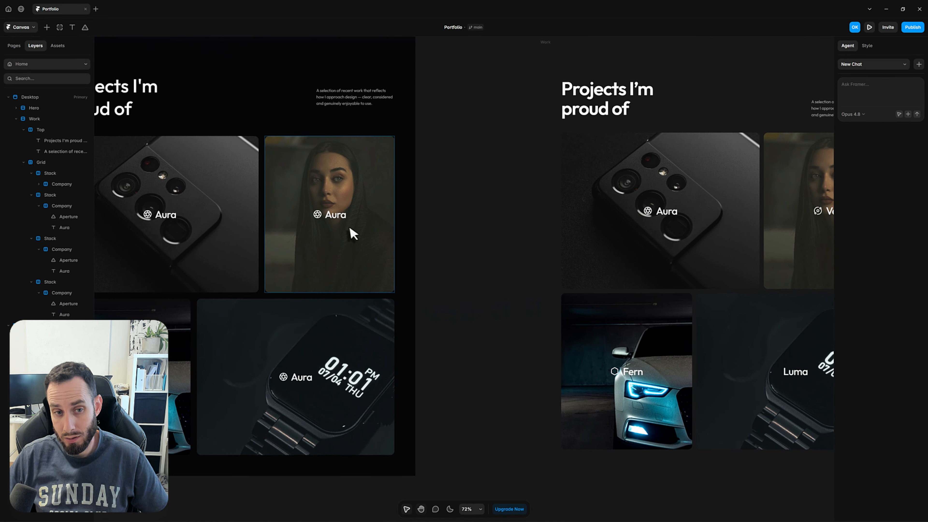
pyautogui.doubleClick(336, 219)
pyautogui.write('Vela')
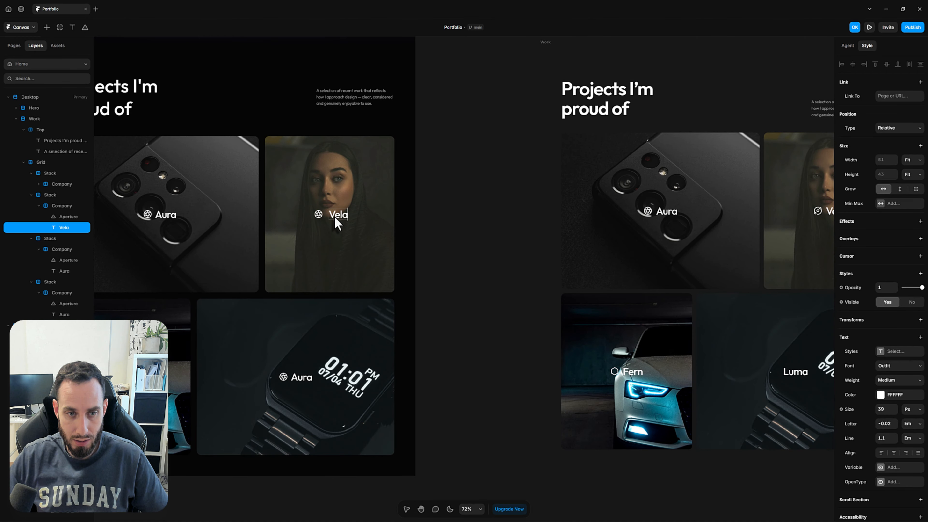
pyautogui.click(450, 229)
# - Change the label text in the Desktop's third card, the car image, to "Fern"
pyautogui.moveTo(406, 287); pyautogui.dragTo(577, 212)
pyautogui.doubleClick(270, 312)
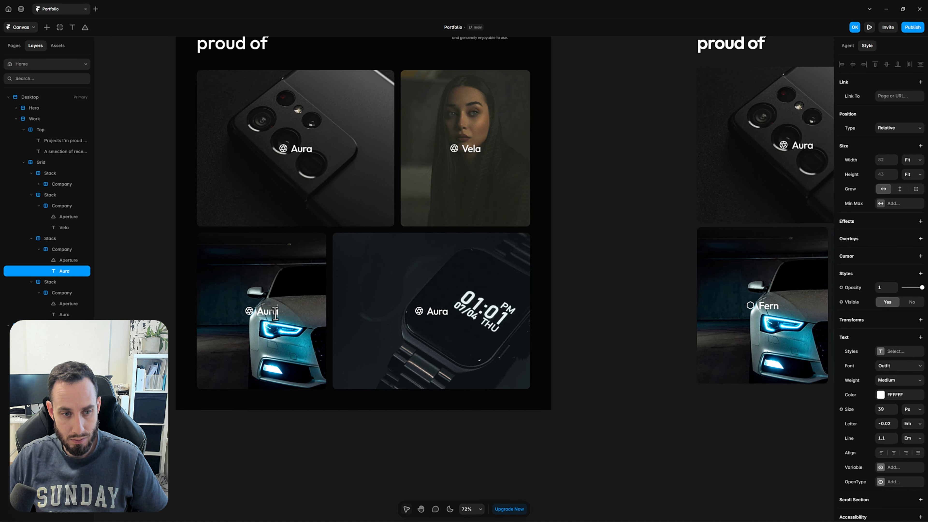
pyautogui.write('Fern')
pyautogui.press('Escape')
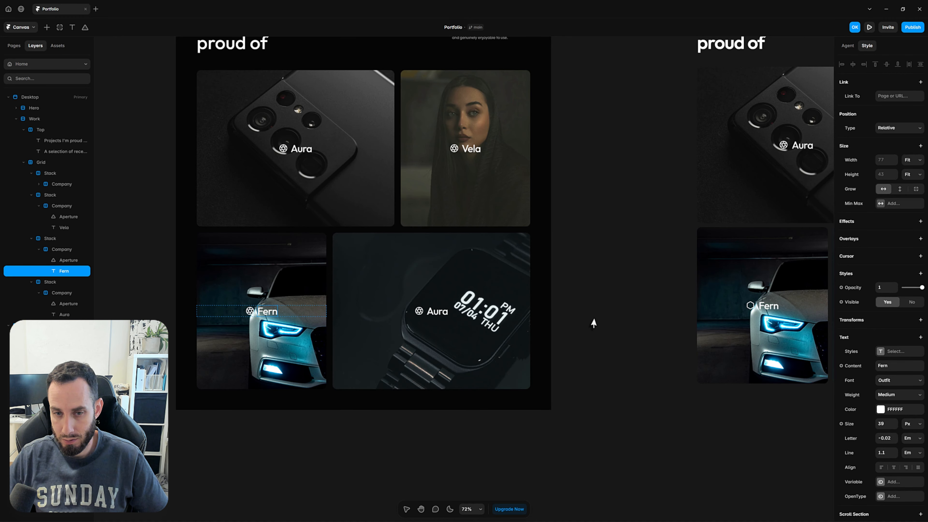
pyautogui.moveTo(604, 351); pyautogui.dragTo(589, 348)
pyautogui.moveTo(389, 343); pyautogui.dragTo(431, 332)
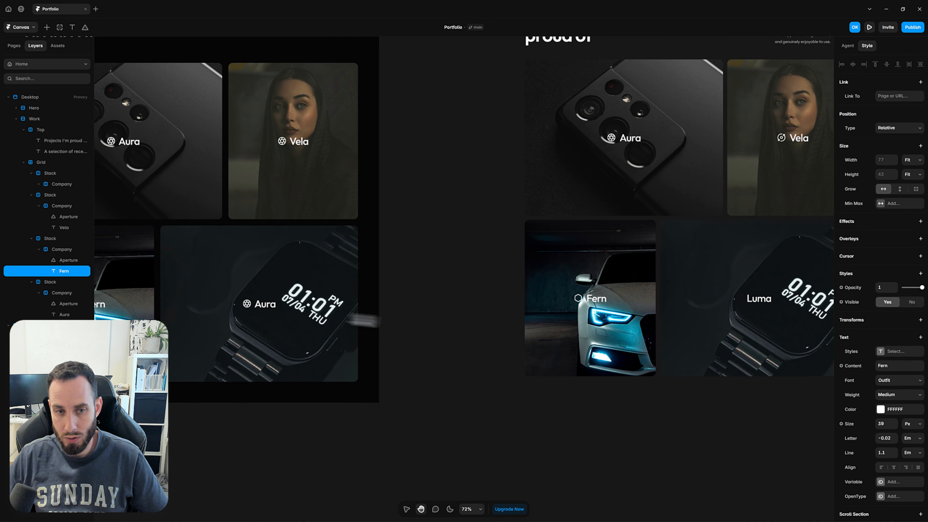
pyautogui.keyDown('ctrl'); pyautogui.click(269, 308); pyautogui.keyUp('ctrl')
pyautogui.doubleClick(269, 307)
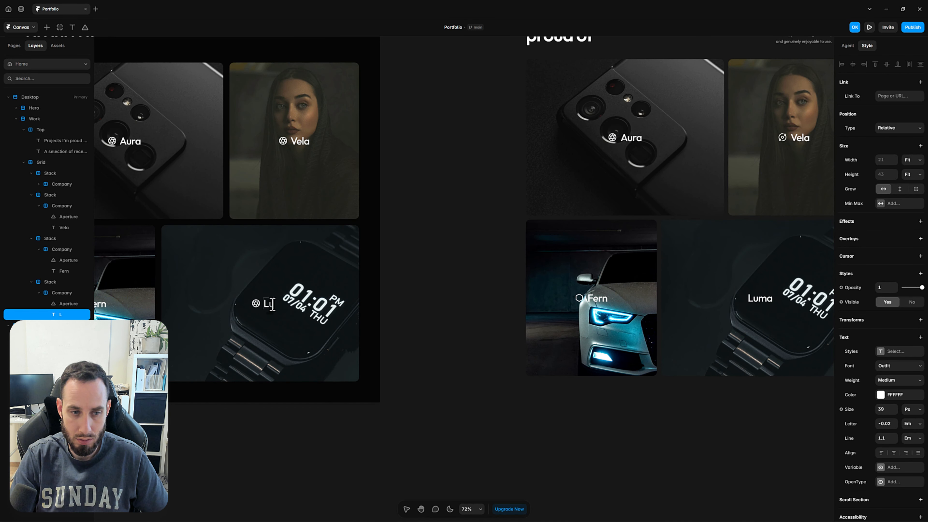
pyautogui.press('Escape')
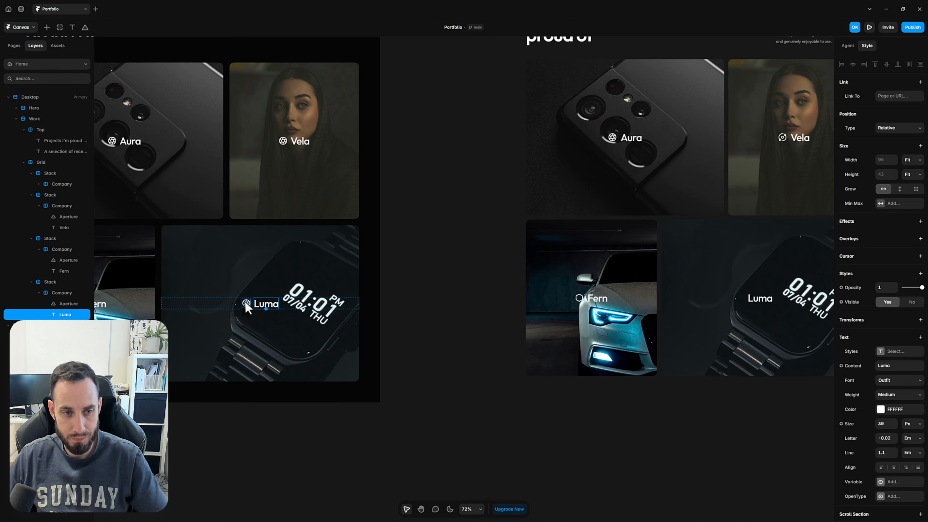
pyautogui.click(246, 304)
pyautogui.press('Delete')
pyautogui.click(373, 299)
# - Compare the icon beside "Vela" in the reference Work section with the one in the Desktop's portrait card
pyautogui.hscroll(2, 417, 230)
pyautogui.scroll(1, 417, 230)
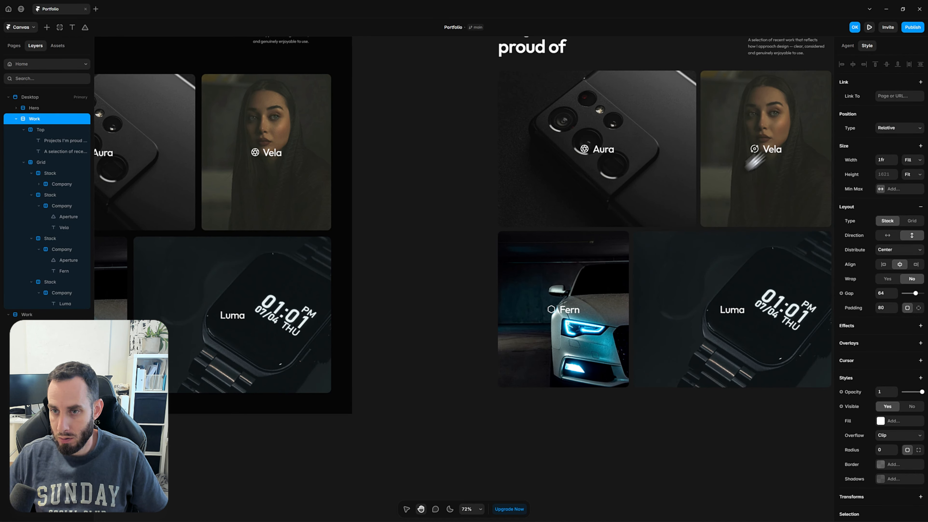
pyautogui.keyDown('ctrl'); pyautogui.click(754, 150); pyautogui.keyUp('ctrl')
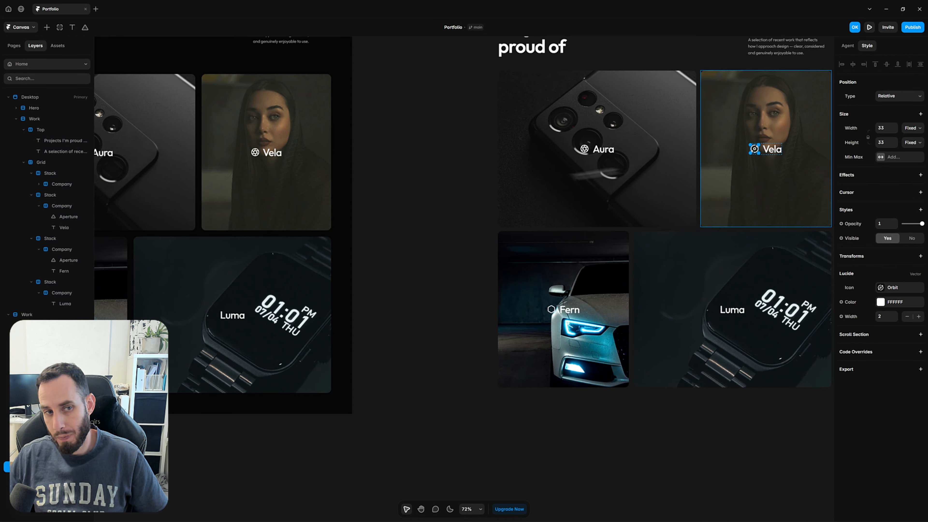
pyautogui.hscroll(3, 491, 214)
pyautogui.scroll(1, 491, 214)
pyautogui.scroll(-3, 435, 203)
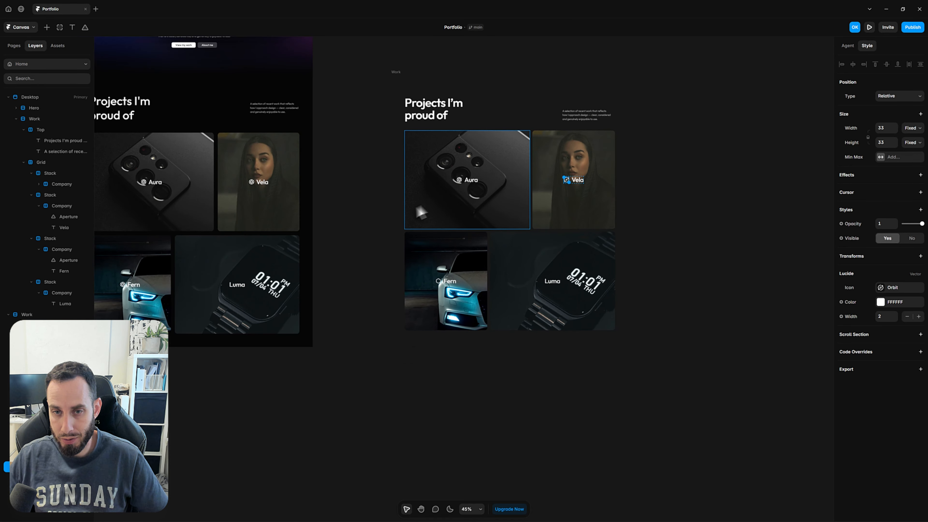
pyautogui.scroll(5, 541, 189)
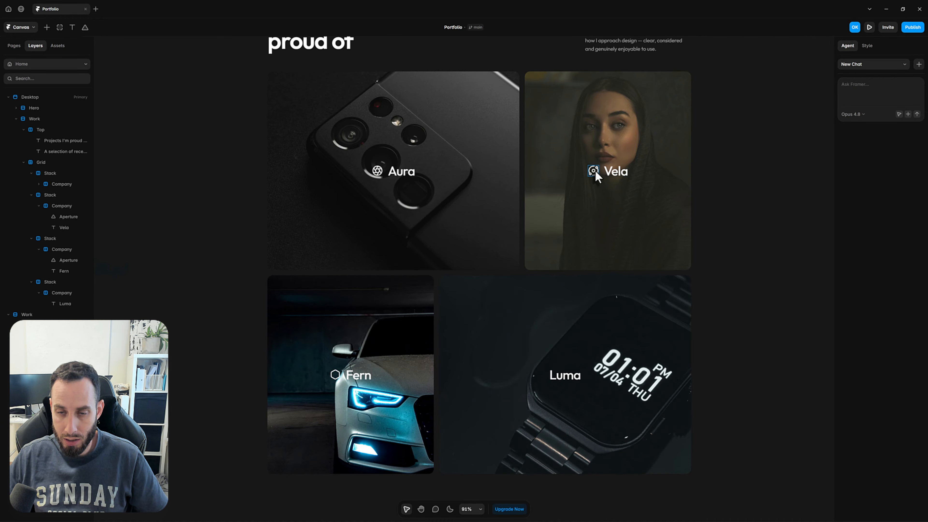
pyautogui.keyDown('ctrl'); pyautogui.click(595, 172); pyautogui.keyUp('ctrl')
pyautogui.moveTo(169, 236); pyautogui.dragTo(592, 210)
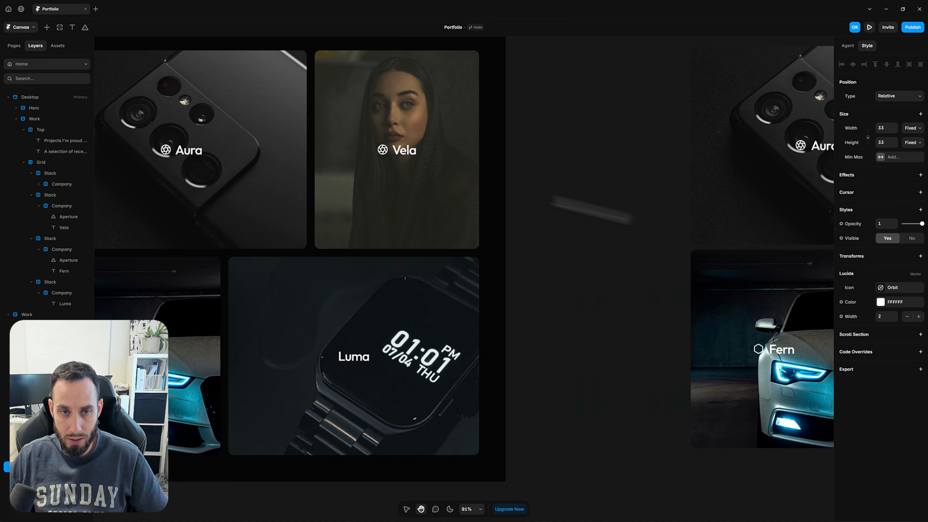
pyautogui.keyDown('ctrl'); pyautogui.click(383, 150); pyautogui.keyUp('ctrl')
pyautogui.moveTo(623, 178); pyautogui.dragTo(259, 179)
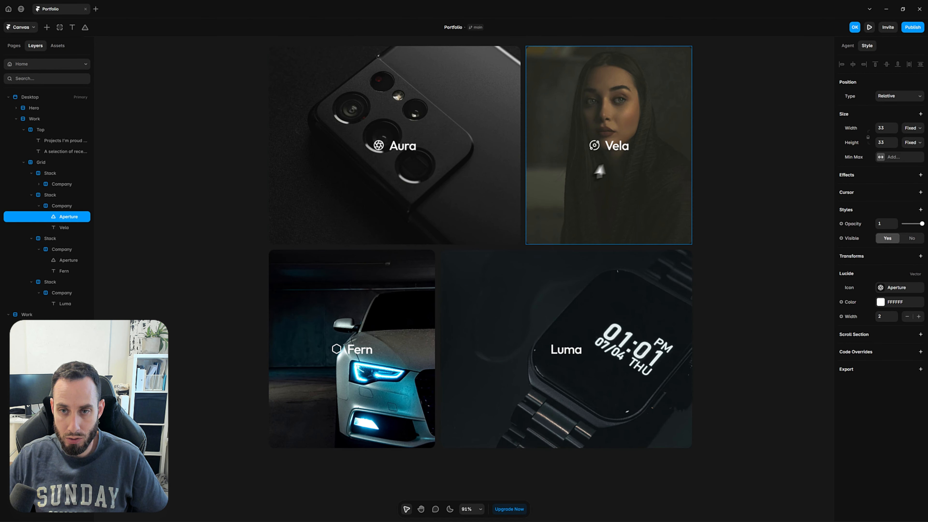
# - Replace the Aperture icon in the Desktop's Vela card with the Orbit icon copied from the reference's Vela card
pyautogui.keyDown('ctrl'); pyautogui.click(593, 147); pyautogui.keyUp('ctrl')
pyautogui.rightClick(593, 147)
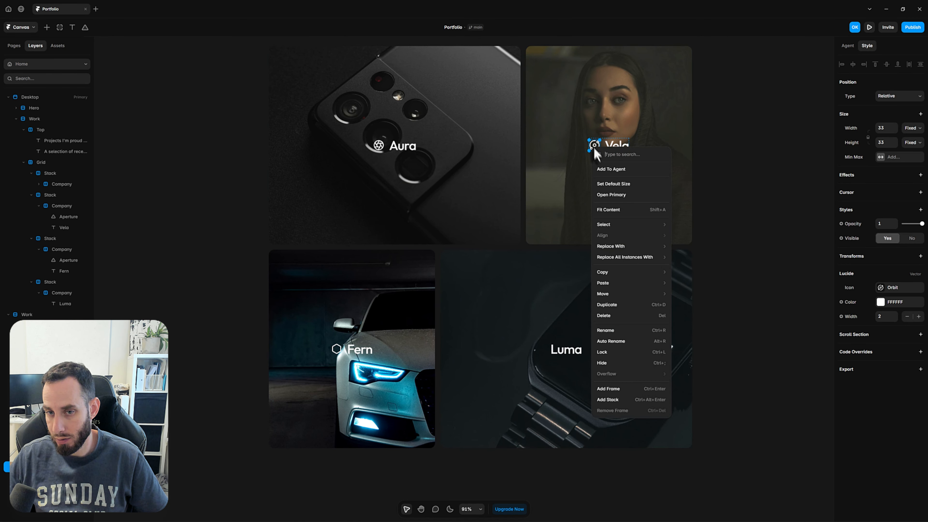
pyautogui.moveTo(631, 277)
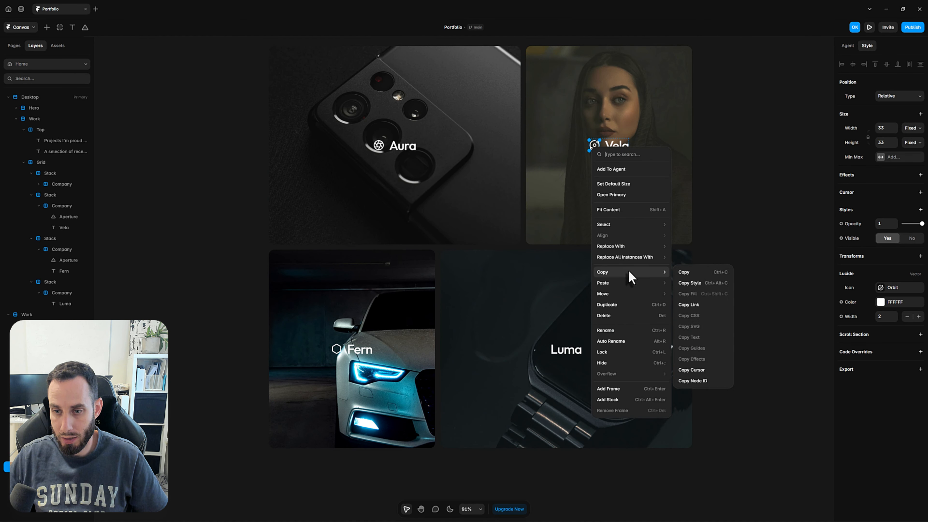
pyautogui.click(689, 273)
pyautogui.click(321, 212)
pyautogui.press('space')
pyautogui.moveTo(257, 203); pyautogui.dragTo(747, 198)
pyautogui.click(450, 147)
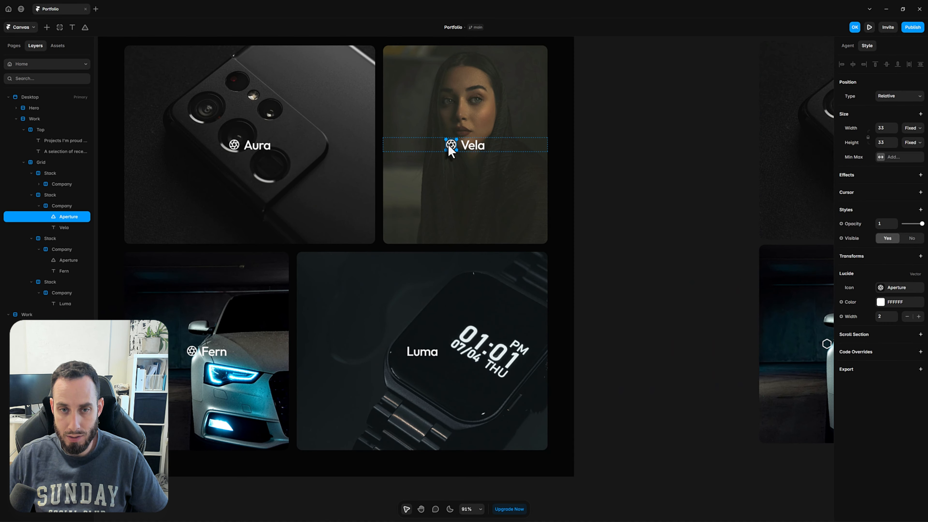
pyautogui.rightClick(449, 142)
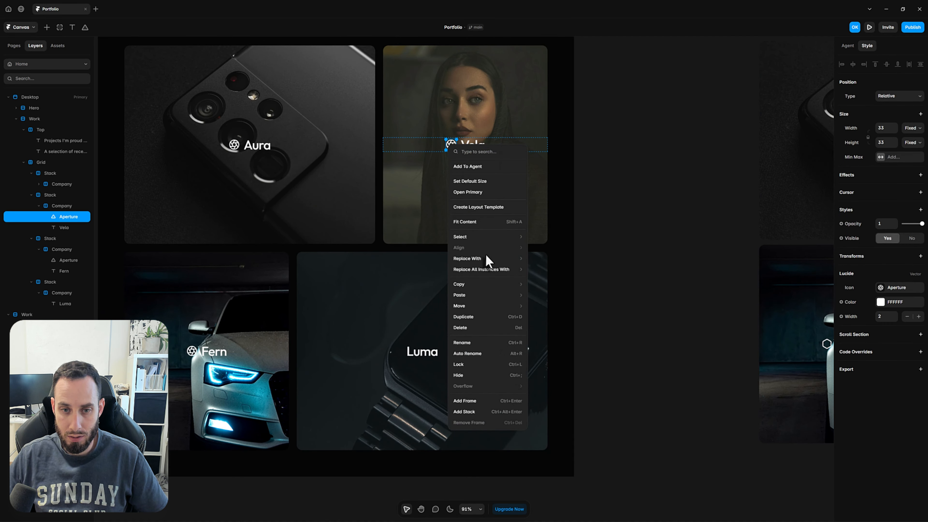
pyautogui.moveTo(486, 257)
pyautogui.moveTo(477, 294)
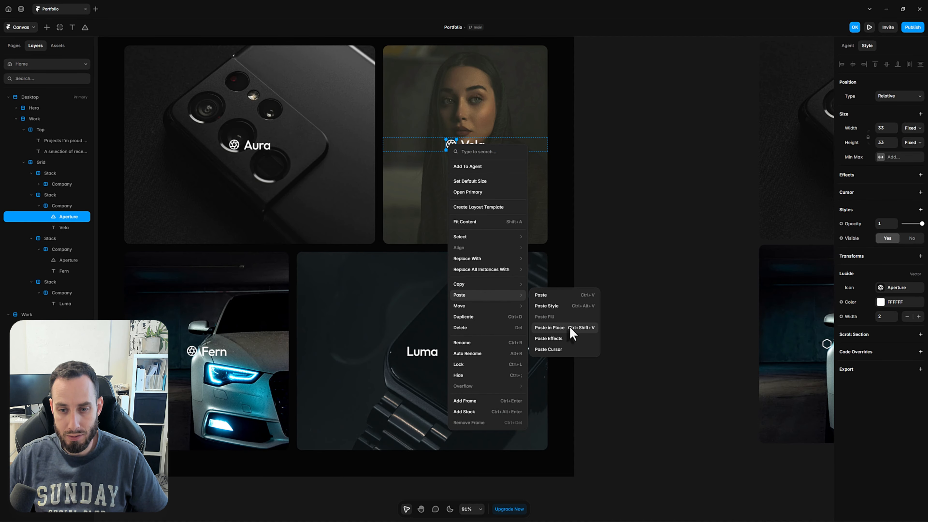
pyautogui.click(569, 328)
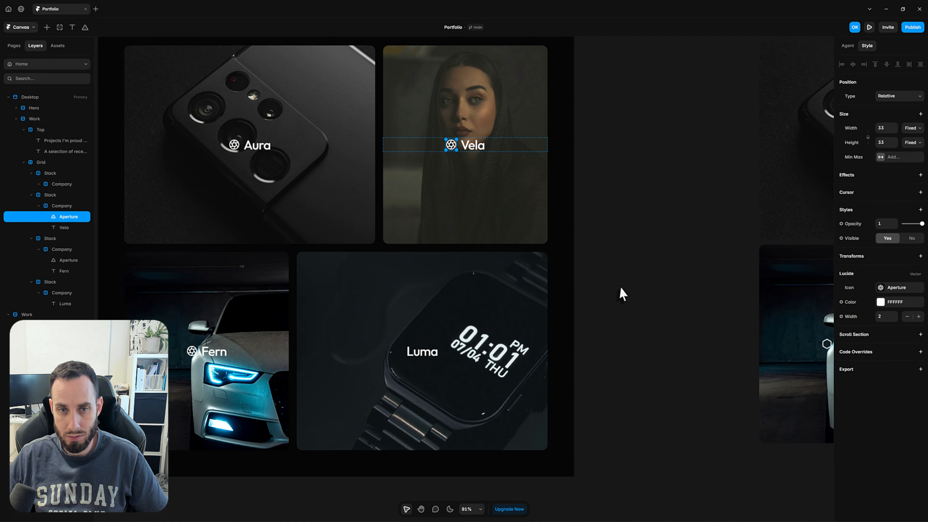
# - Replace the Aperture icon in the Desktop's Fern card with the Hexagon icon copied from the reference's Fern card
pyautogui.moveTo(646, 240); pyautogui.dragTo(395, 235)
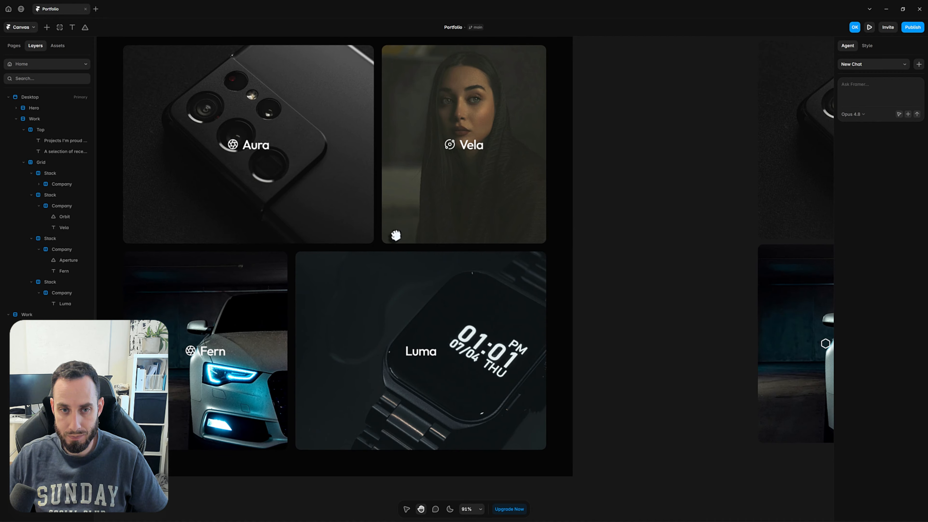
pyautogui.moveTo(533, 219); pyautogui.dragTo(384, 196)
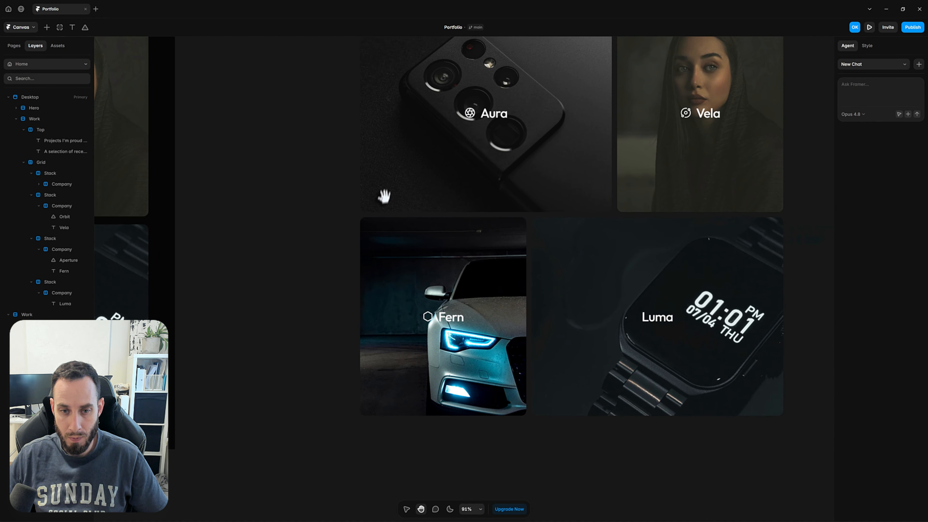
pyautogui.click(429, 321)
pyautogui.click(304, 340)
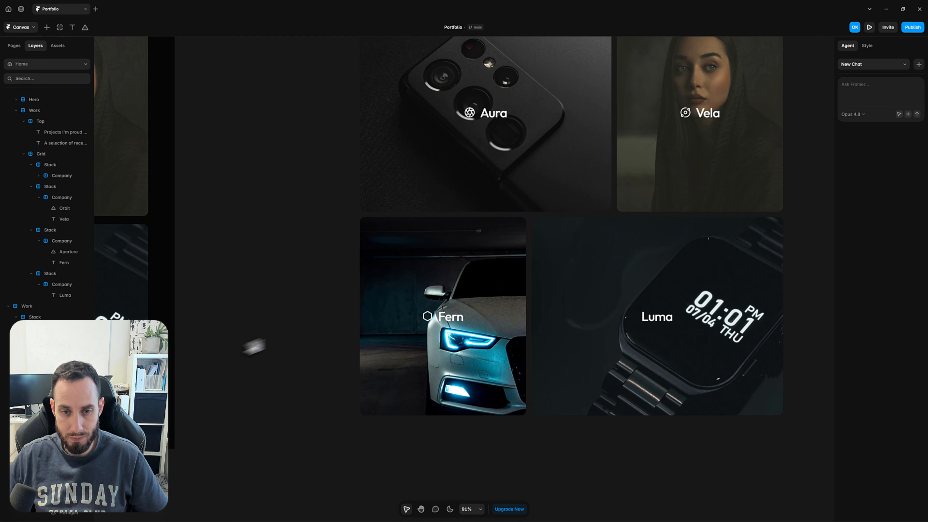
pyautogui.moveTo(254, 348); pyautogui.dragTo(833, 280)
pyautogui.click(386, 258)
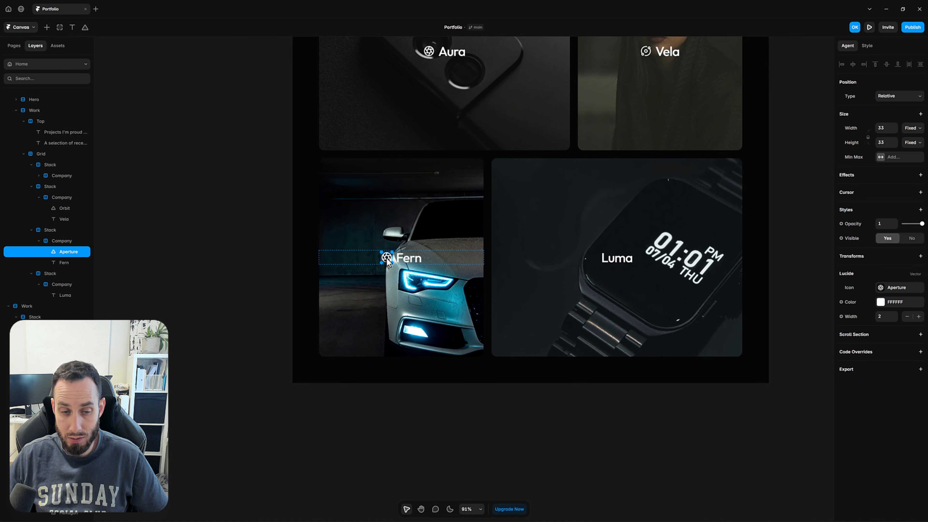
pyautogui.hotkey('ctrl', 'shift', 'r')
pyautogui.click(238, 319)
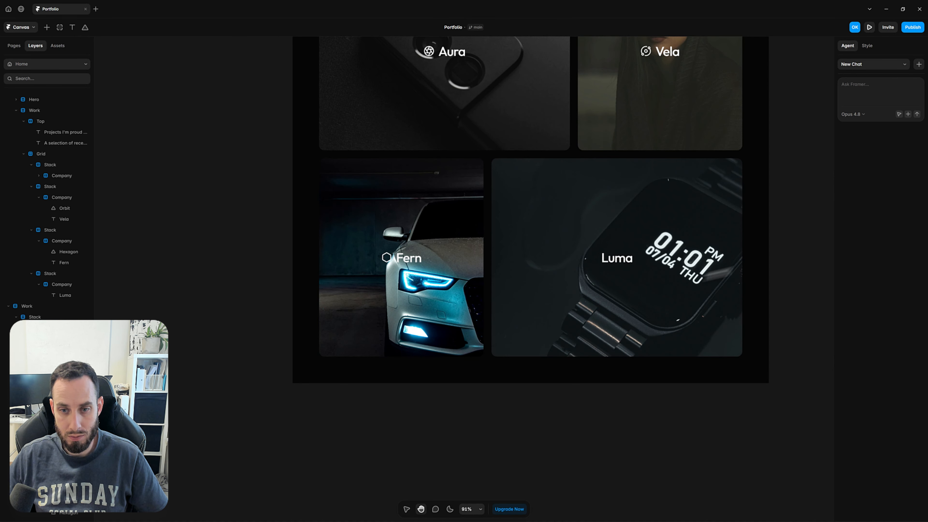
pyautogui.moveTo(828, 257); pyautogui.dragTo(497, 267)
pyautogui.scroll(-5, 443, 232)
pyautogui.scroll(1, 306, 190)
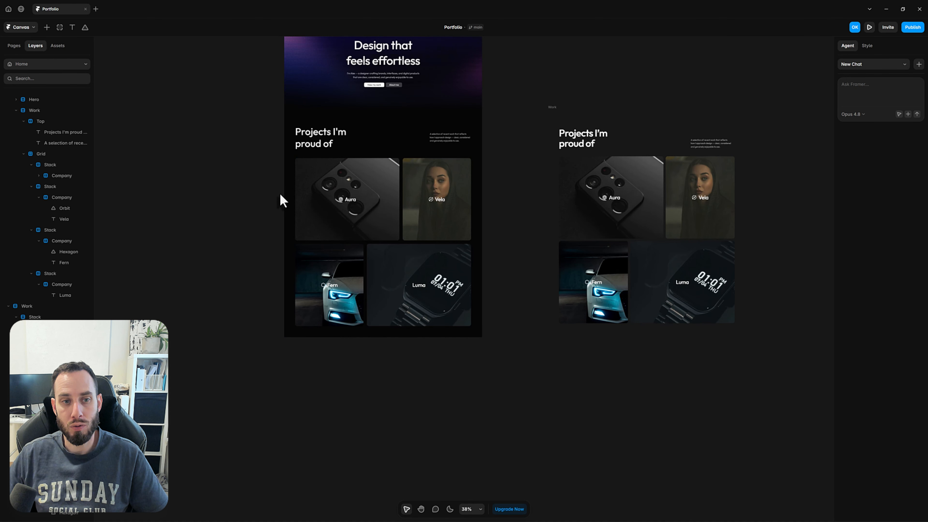
pyautogui.scroll(1, 282, 201)
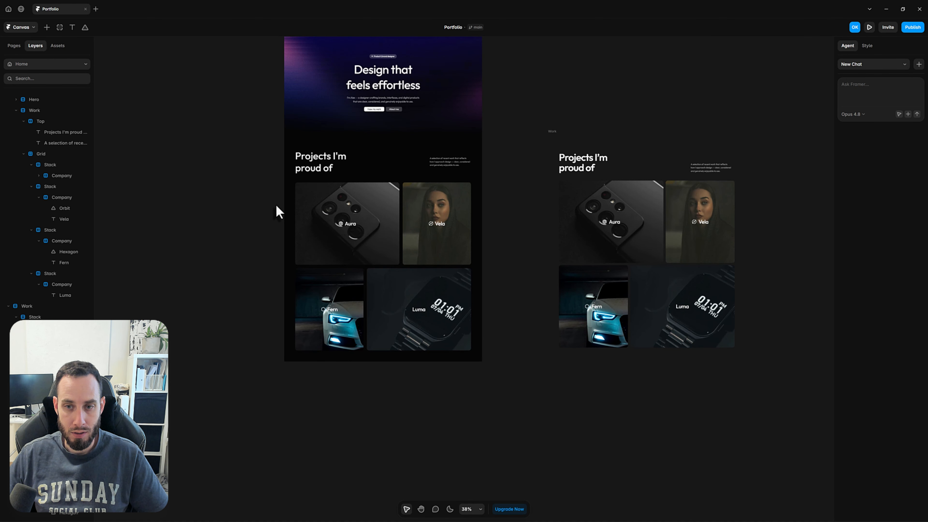